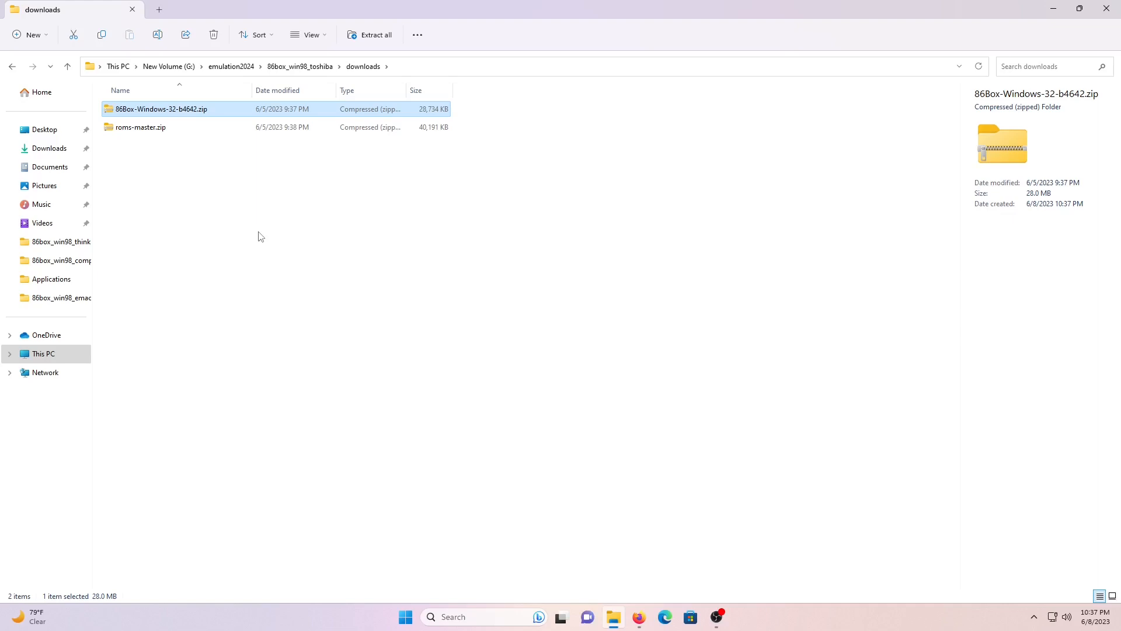
- Extract all files from 86Box-Windows-32-b4642.zip into the 86box_win98_toshiba folder
left_click(282, 231)
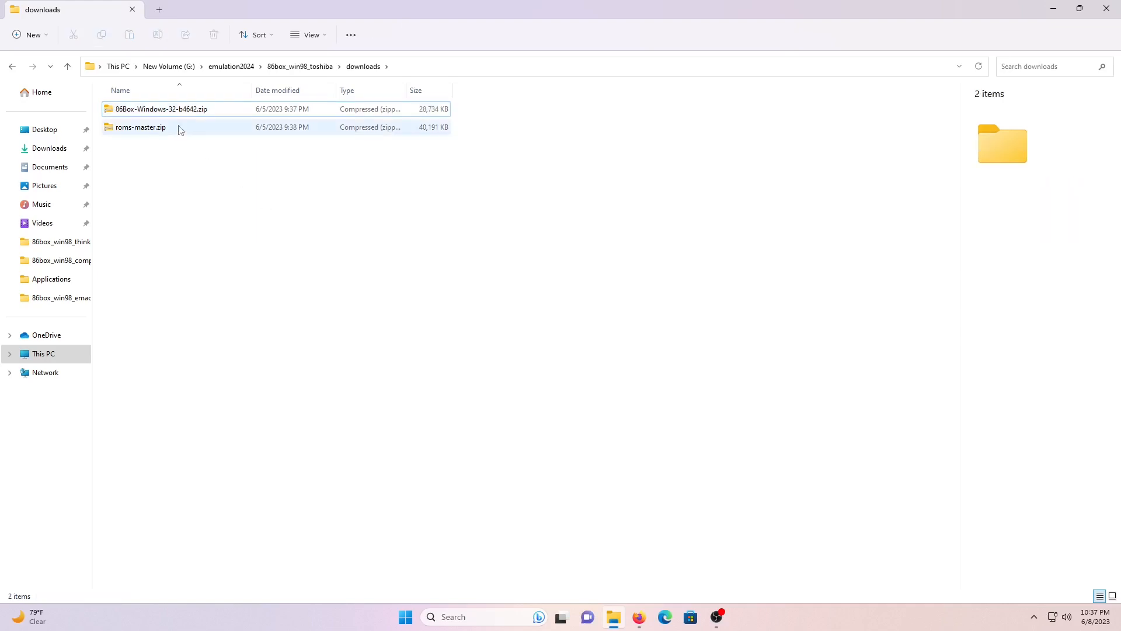
double_click(187, 109)
key("ctrl+a")
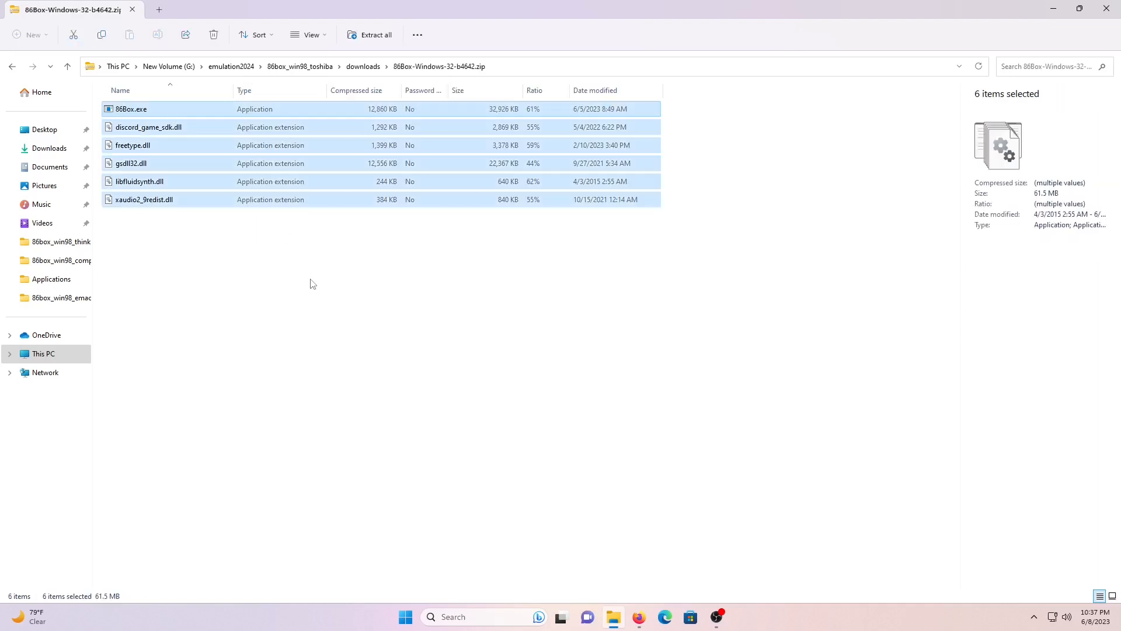
left_click(301, 66)
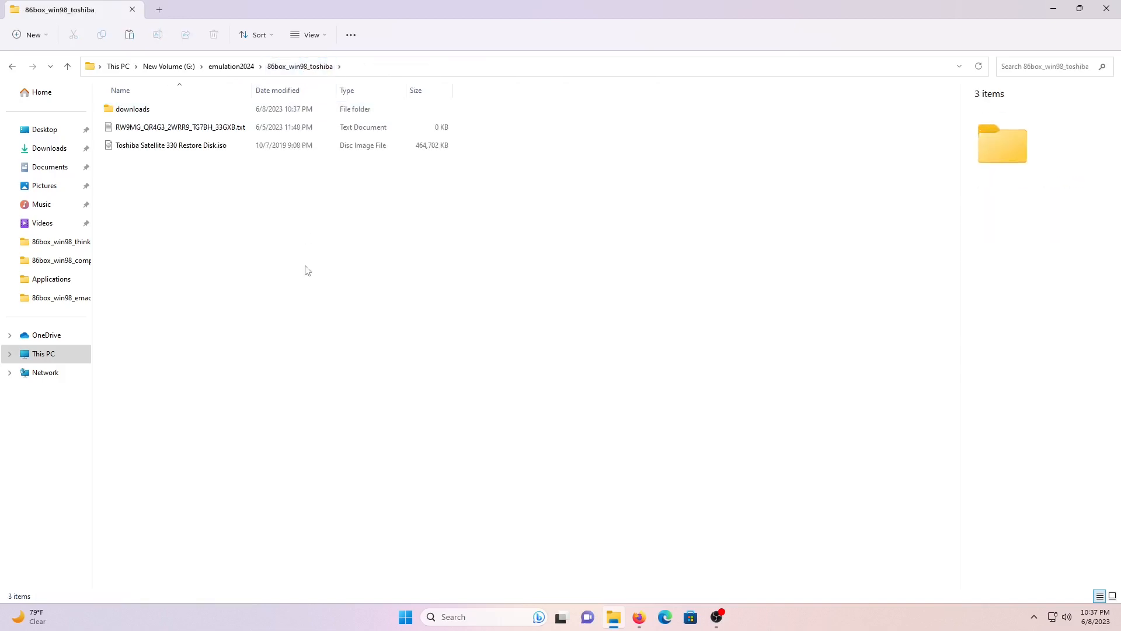
key("ctrl+v")
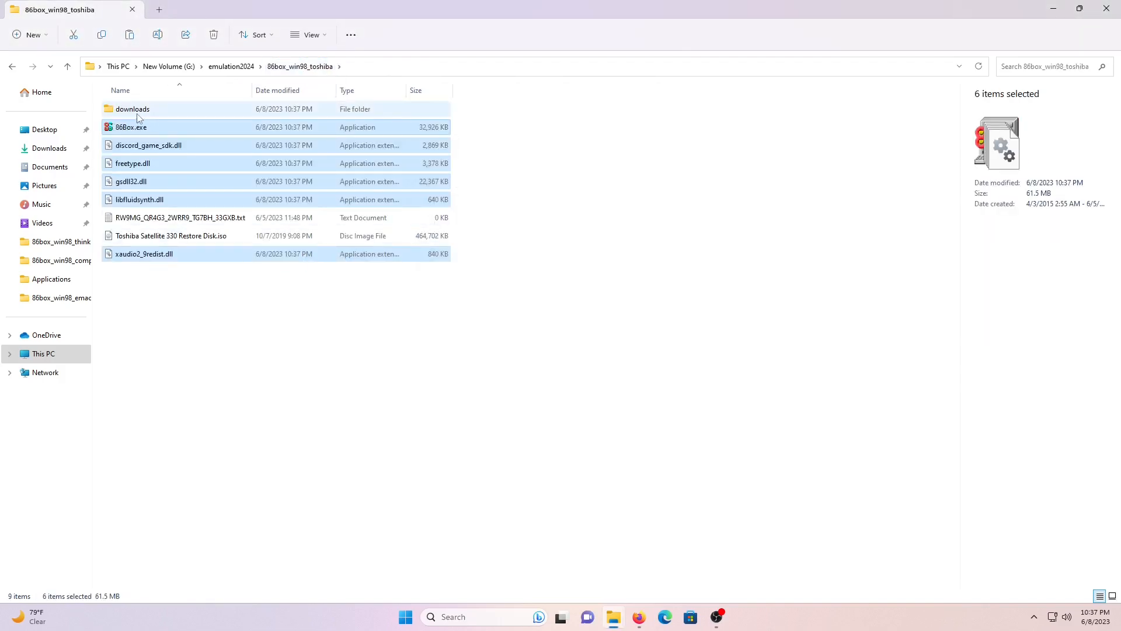
- Copy the roms-master folder from roms-master.zip in Downloads
double_click(139, 110)
double_click(140, 127)
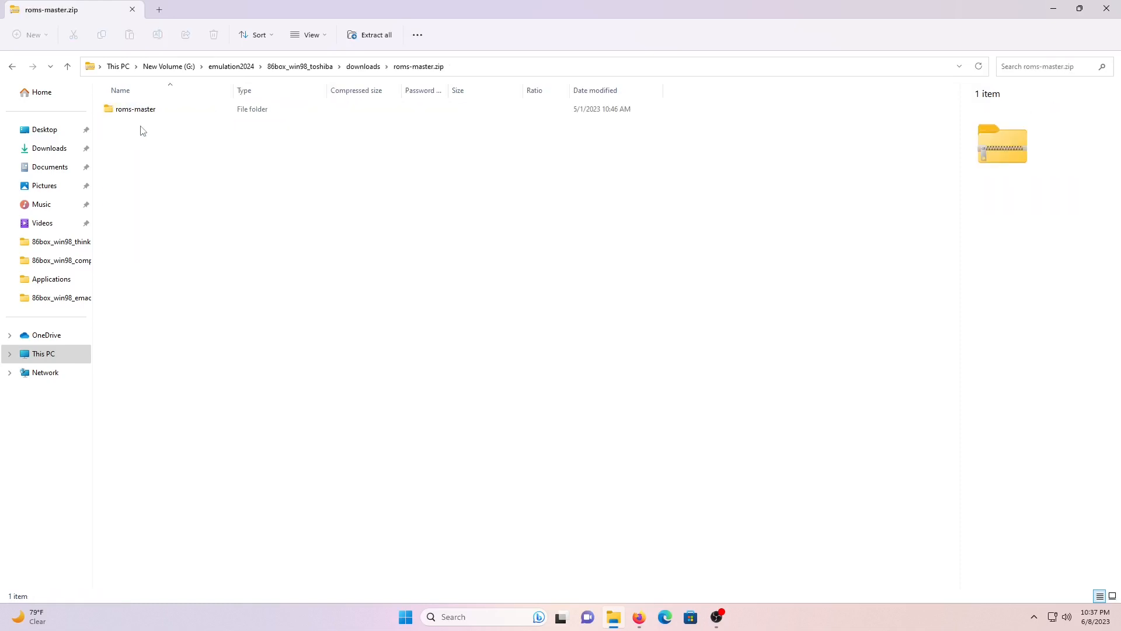
right_click(146, 112)
left_click(176, 163)
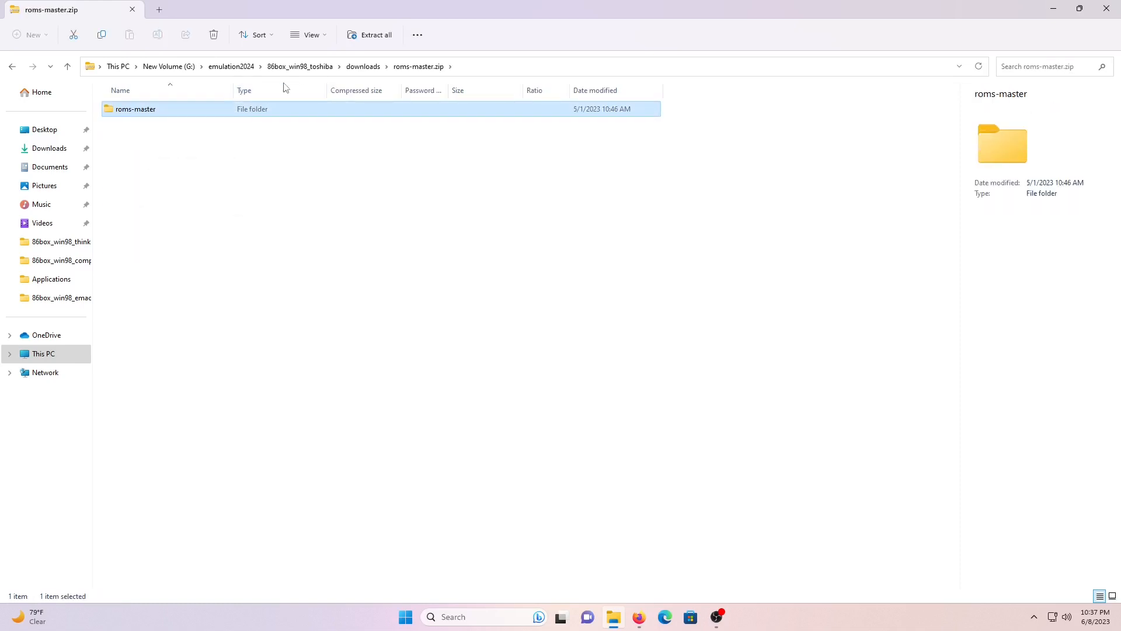
left_click(302, 71)
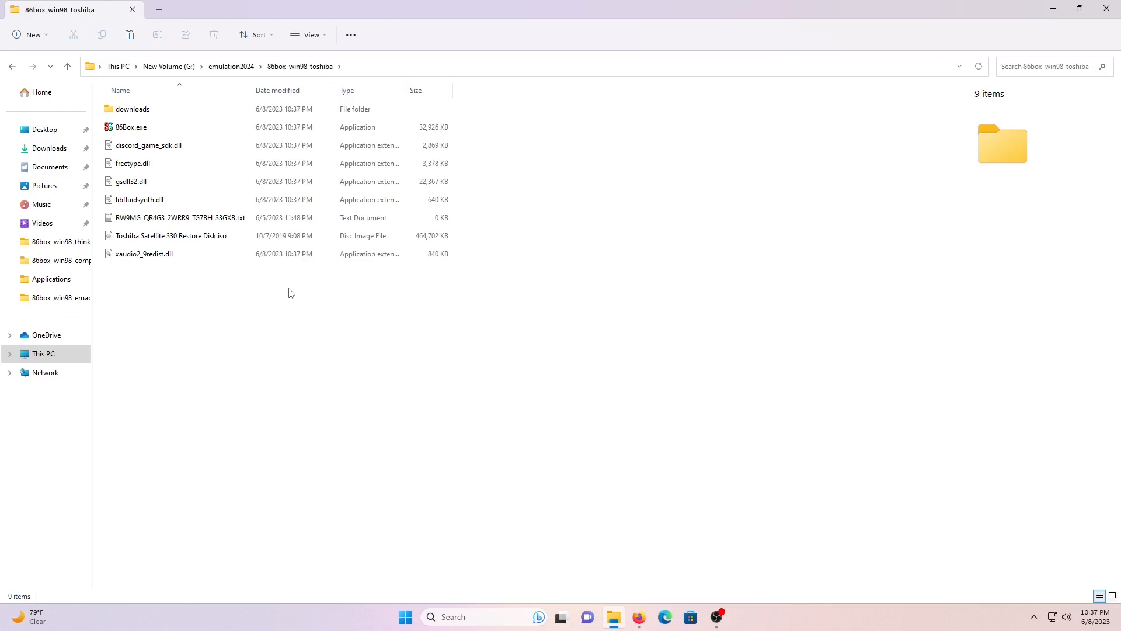
- Paste roms-master into 86box_win98_toshiba and rename it to roms
key("ctrl+v")
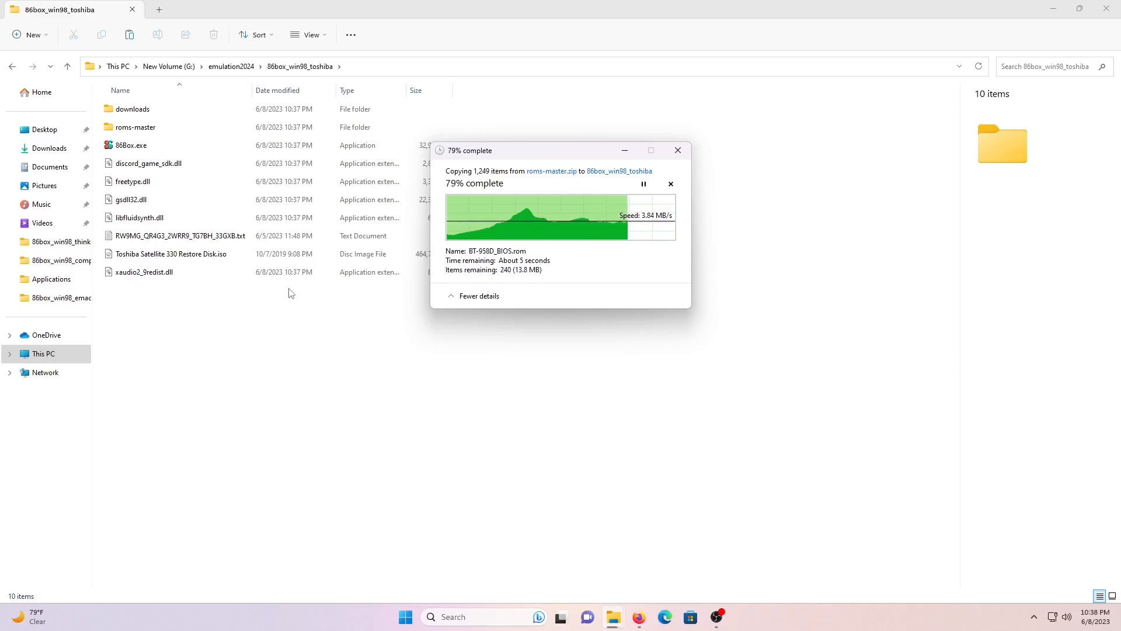
left_click(135, 130)
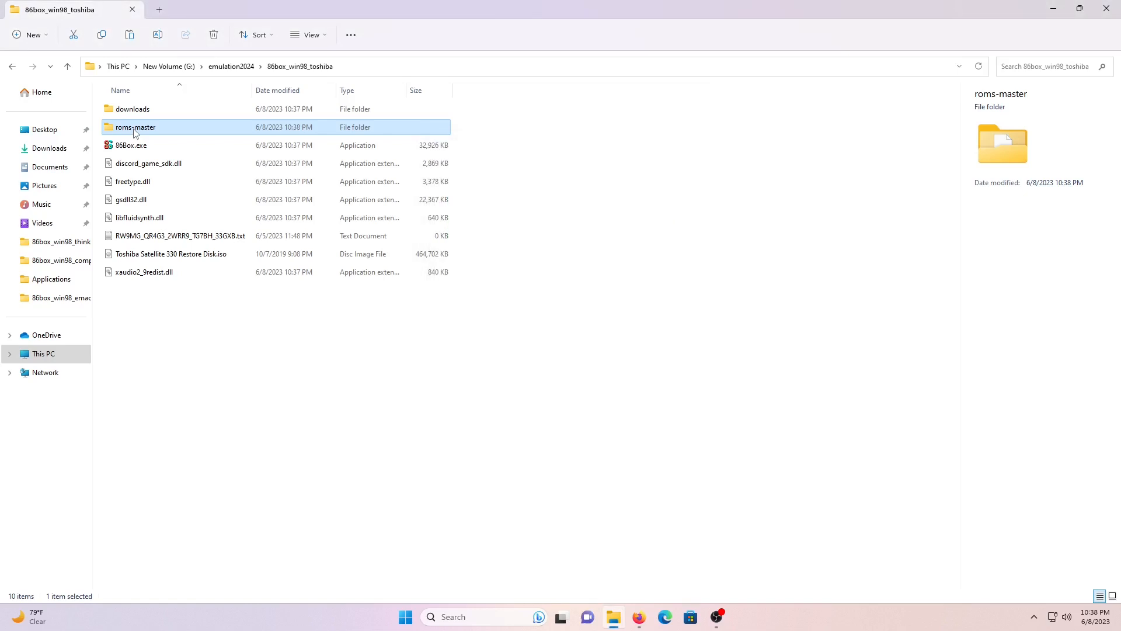
right_click(136, 132)
left_click(220, 143)
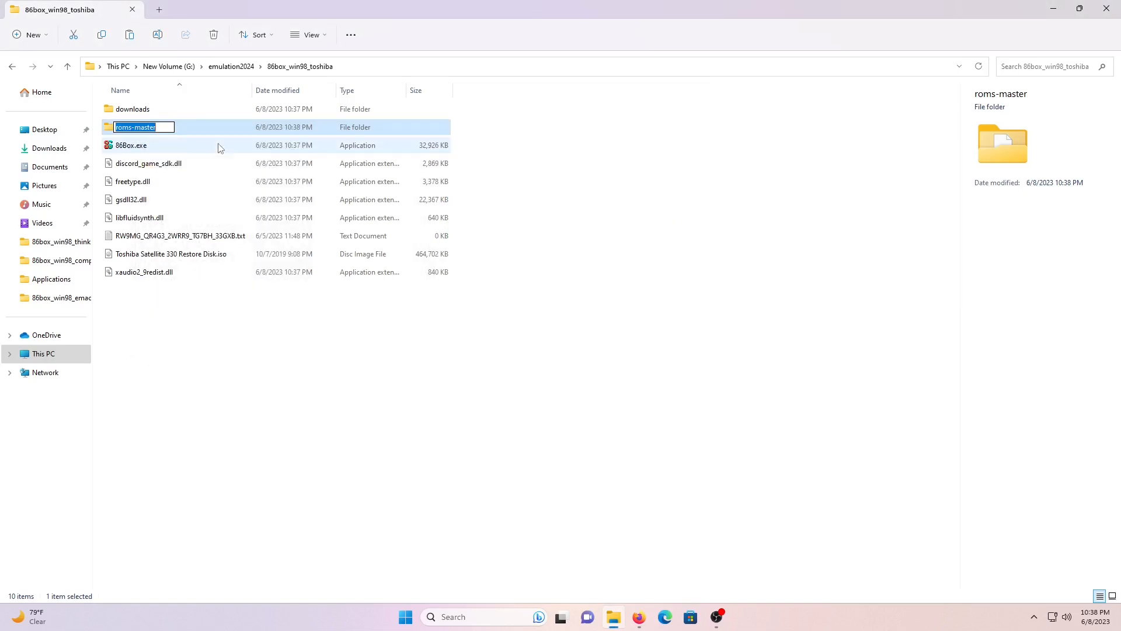
type("roms")
key("Return")
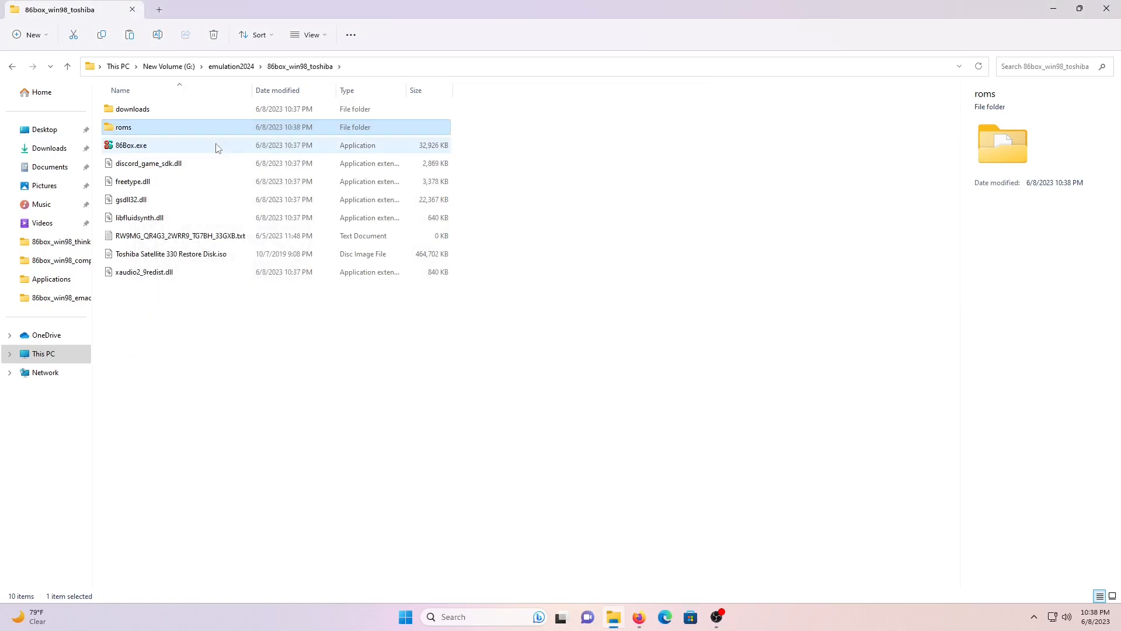
left_click(172, 152)
- Launch 86Box.exe past the SmartScreen warning and open Tools > Settings
double_click(173, 154)
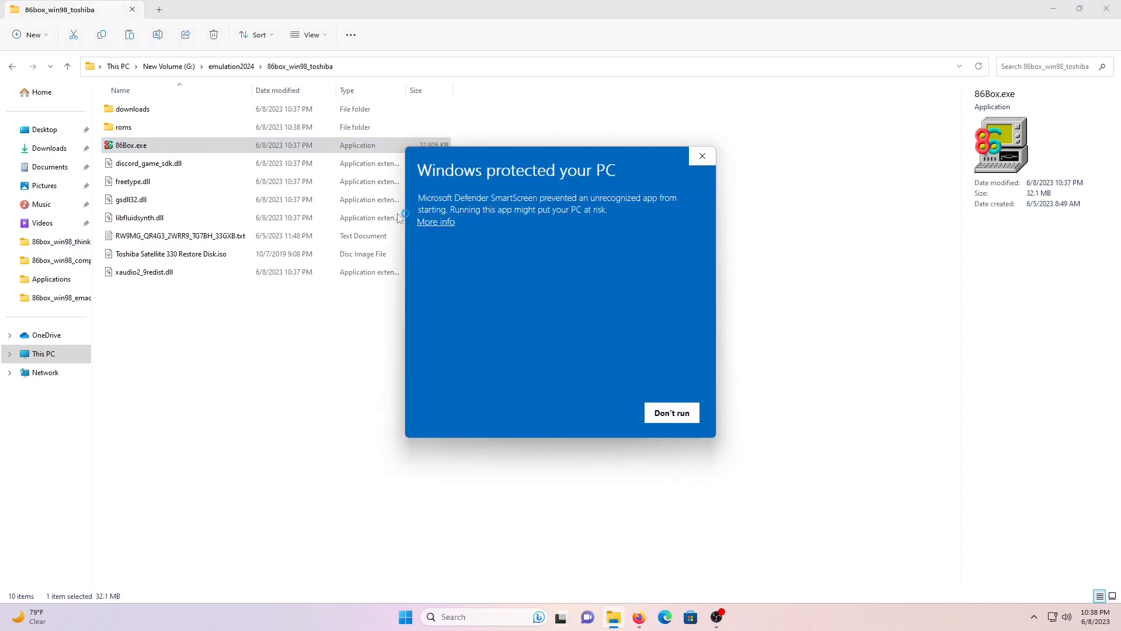
left_click(436, 221)
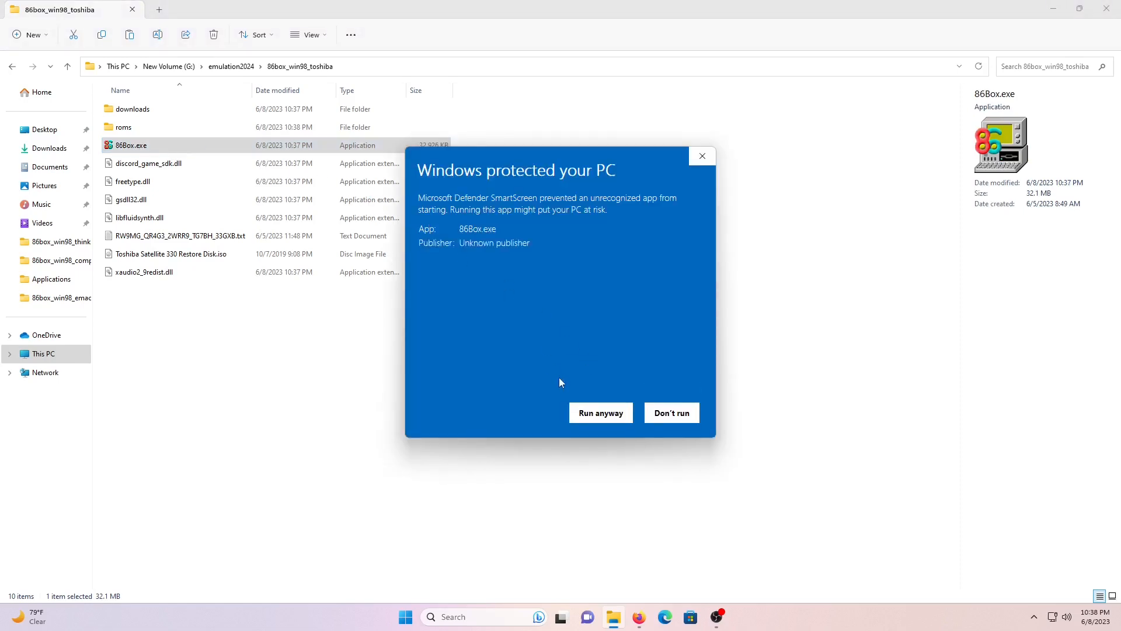
left_click(596, 413)
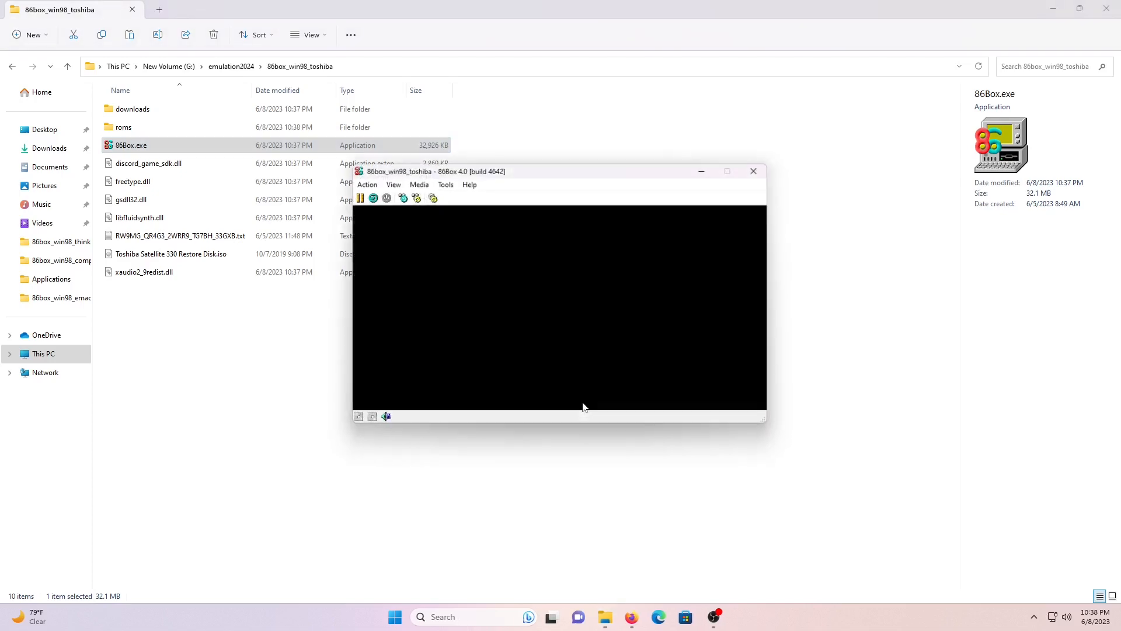
left_click(444, 183)
left_click(451, 199)
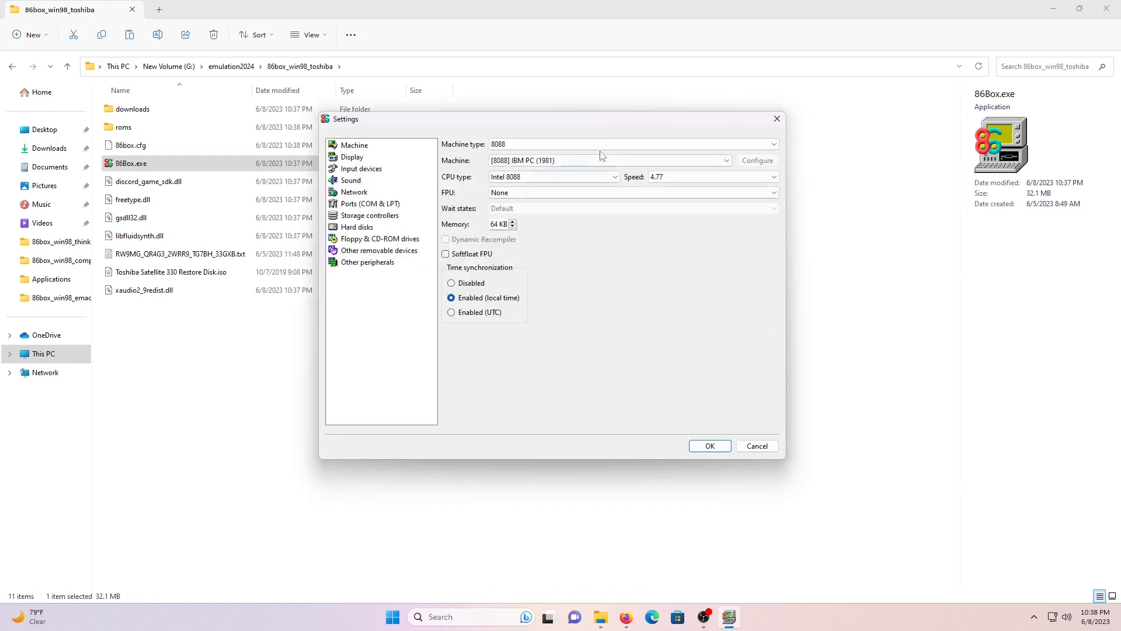
- Set the machine type to Socket 7 (Dual Voltage)
left_click(628, 144)
scroll(630, 169, "down", 1)
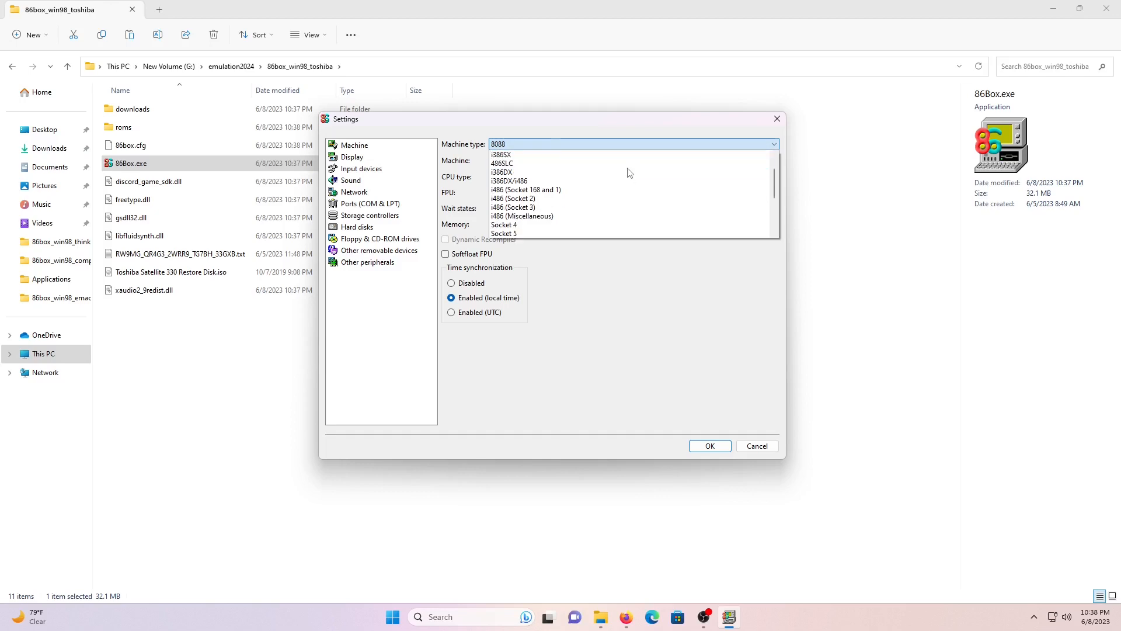
scroll(629, 173, "down", 1)
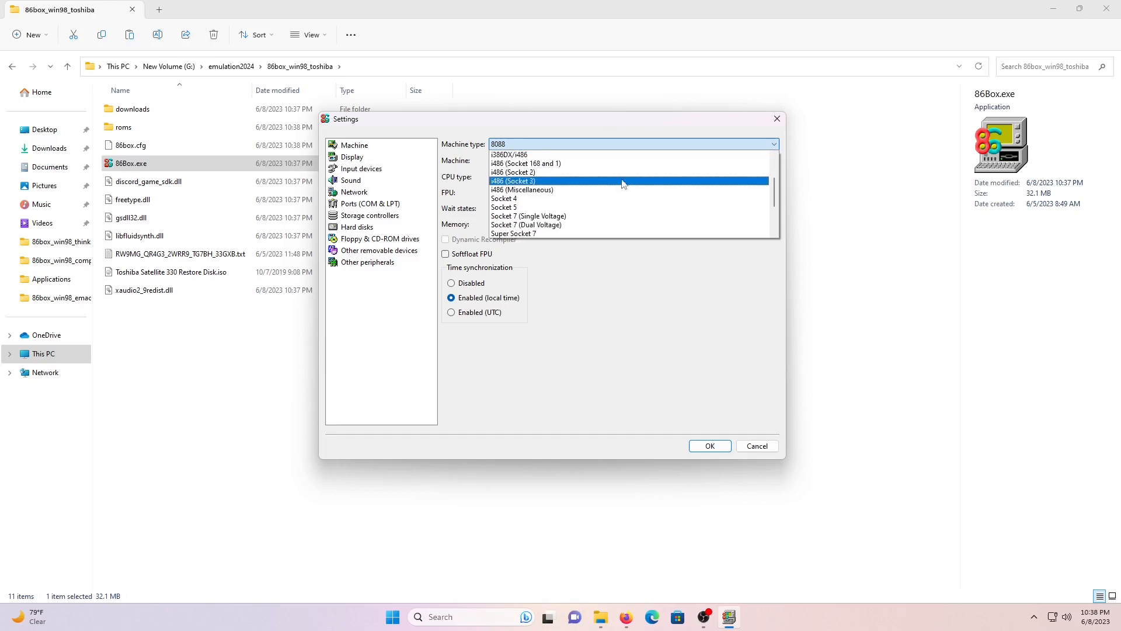
left_click(611, 216)
left_click(616, 161)
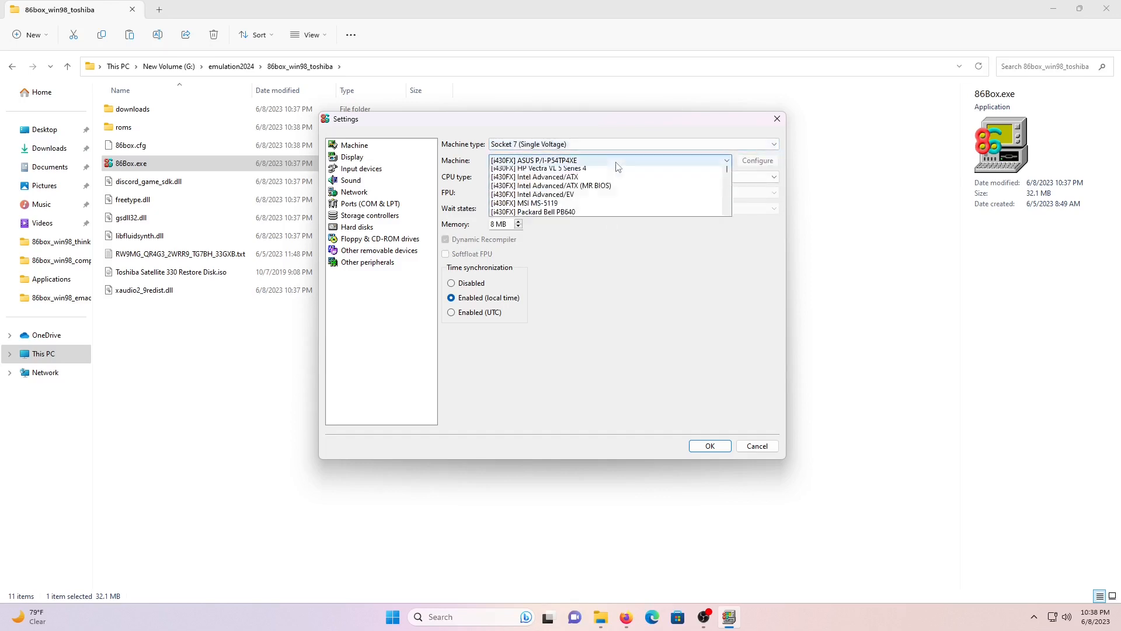
scroll(620, 175, "down", 2)
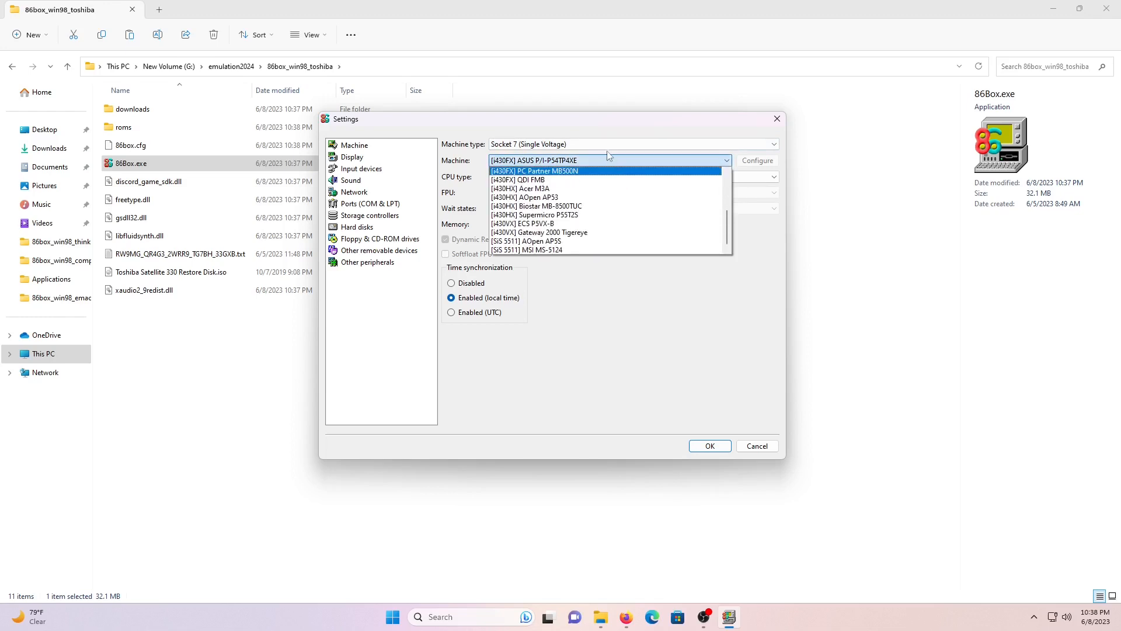
left_click(609, 157)
left_click(608, 146)
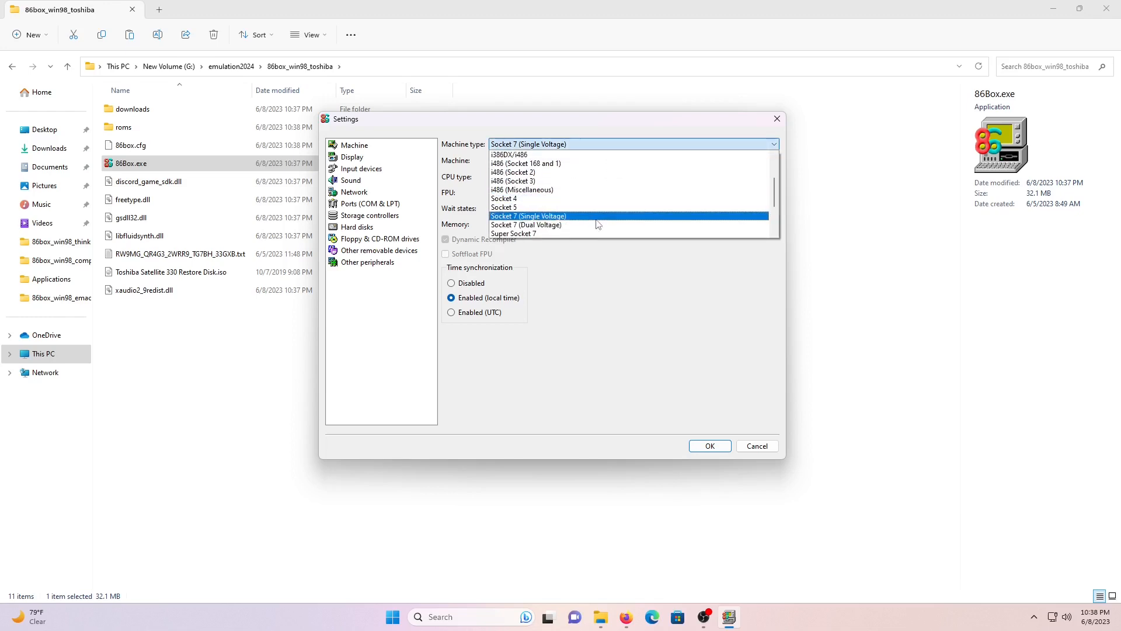
left_click(602, 225)
- Choose the Toshiba Equium 5200D machine with CPU speed 200
left_click(602, 161)
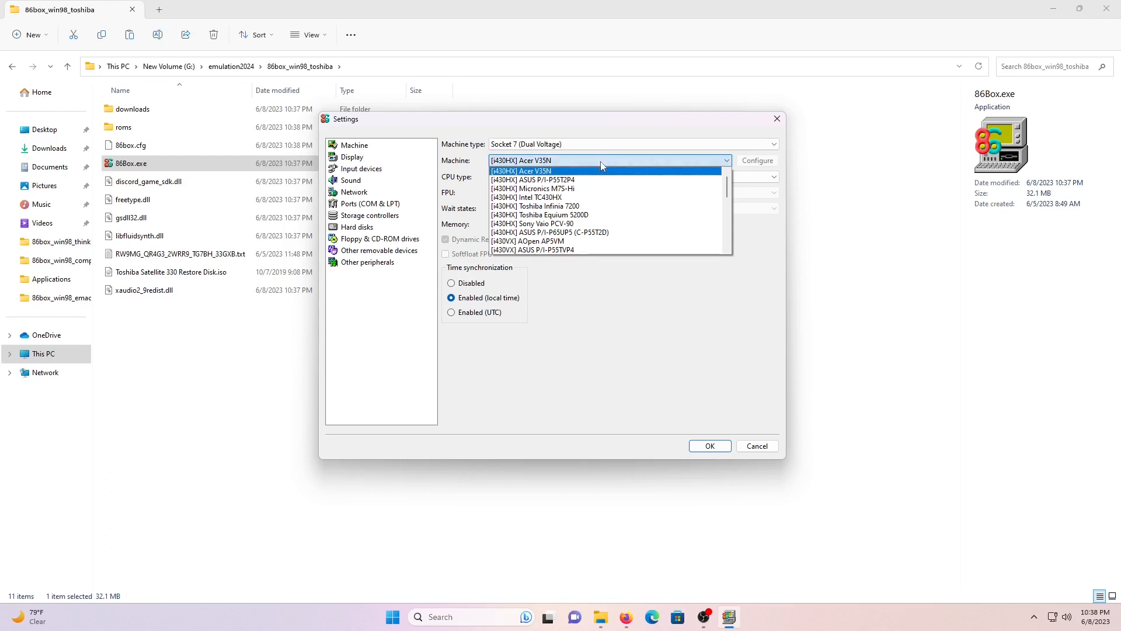
left_click(590, 214)
left_click(662, 177)
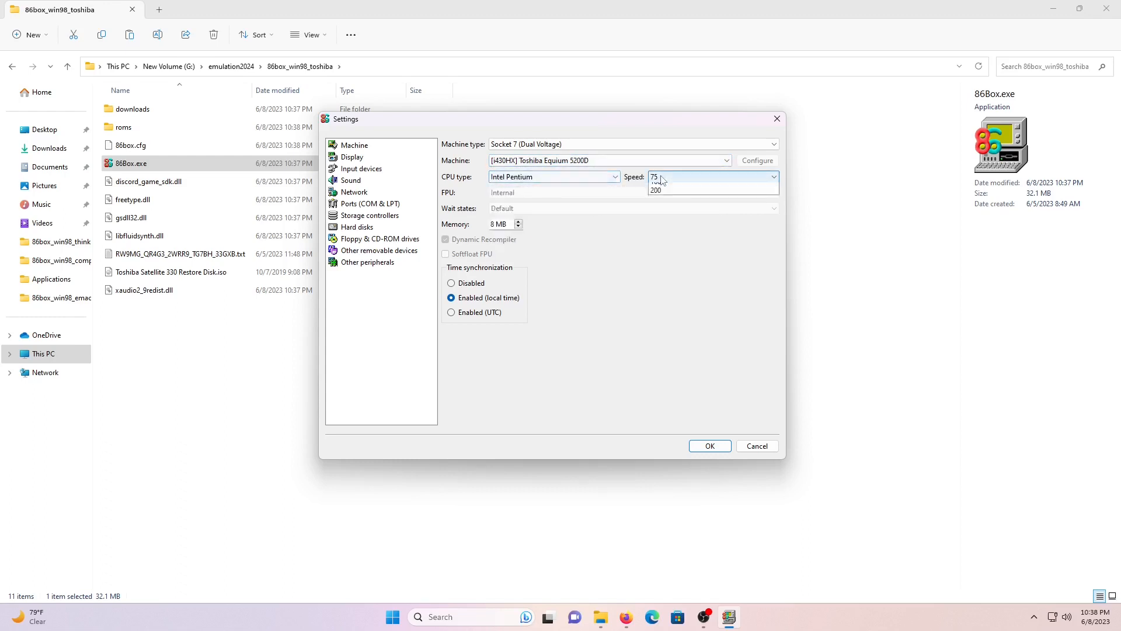
left_click(672, 257)
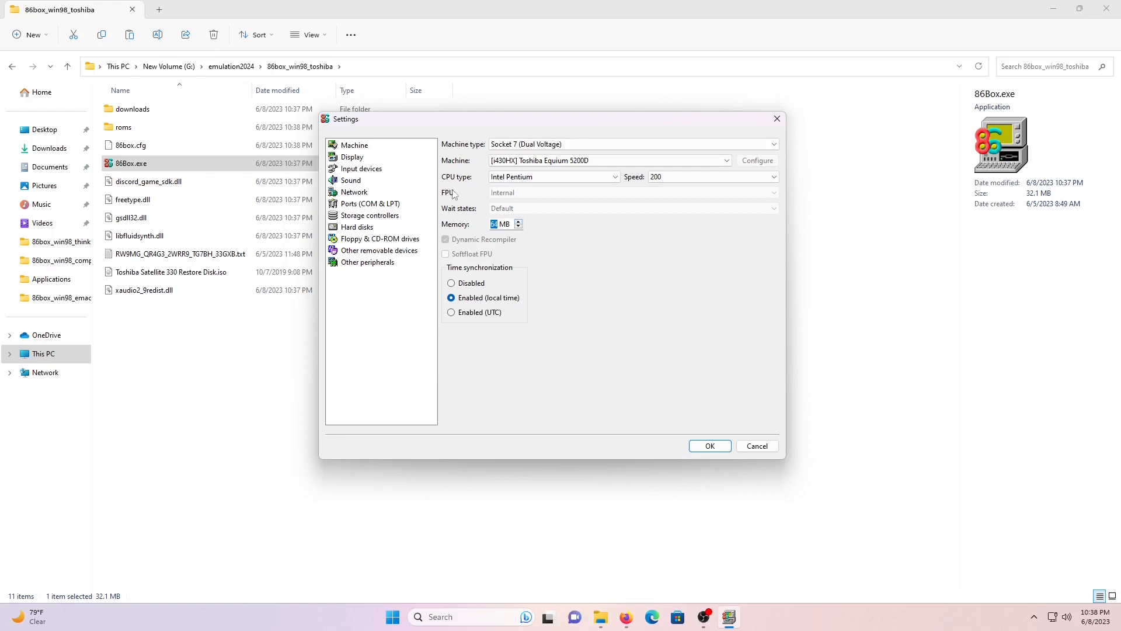
left_click(352, 156)
left_click(573, 156)
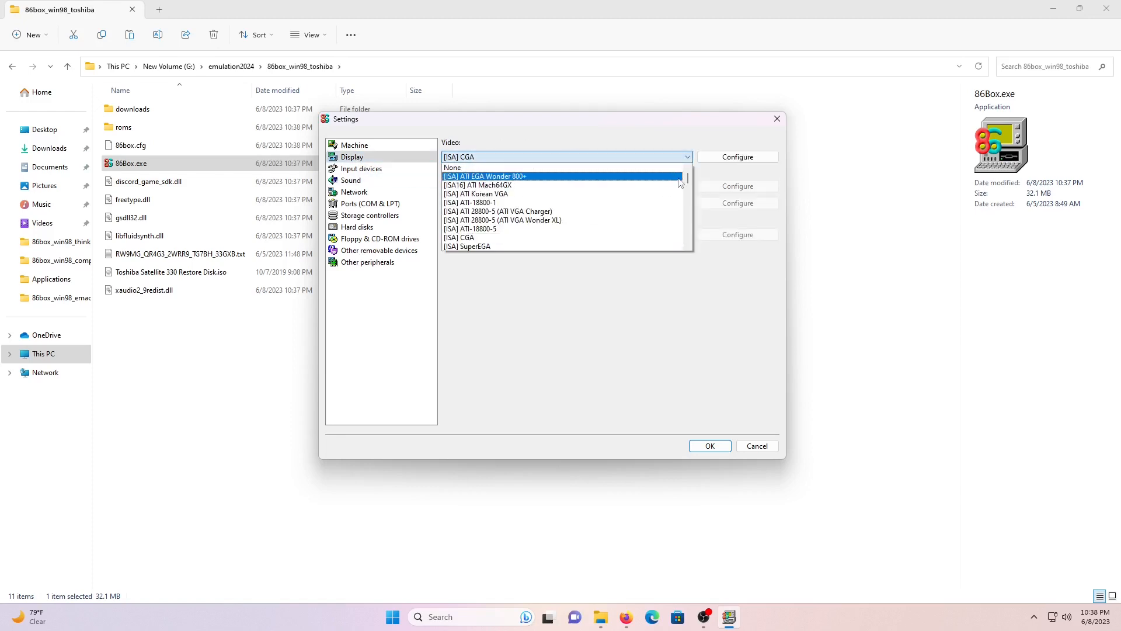
- Select the S3 Trio64V+ (Phoenix) video card and a Standard PS/2 Mouse
left_click_drag(688, 177, 689, 240)
scroll(597, 238, "up", 3)
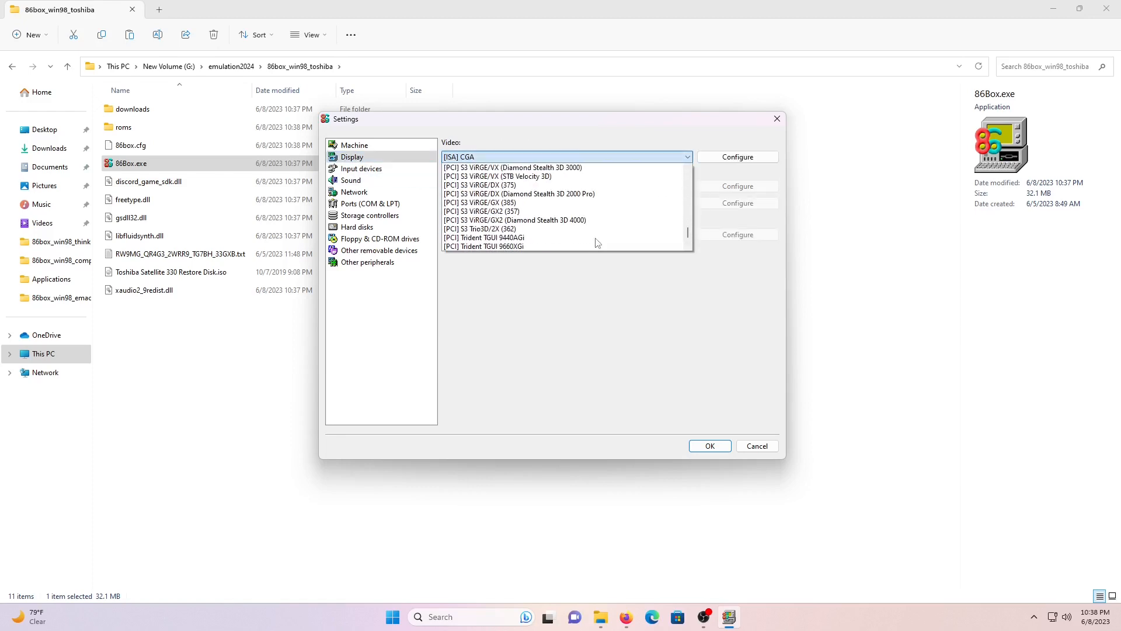
scroll(590, 236, "up", 1)
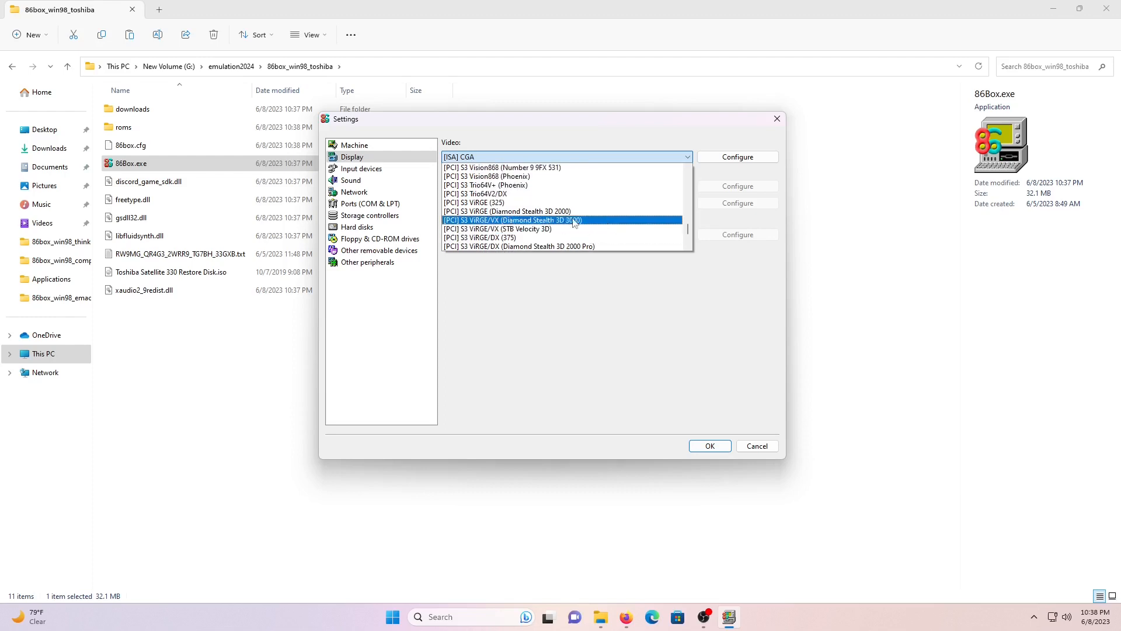
left_click(534, 186)
left_click(362, 168)
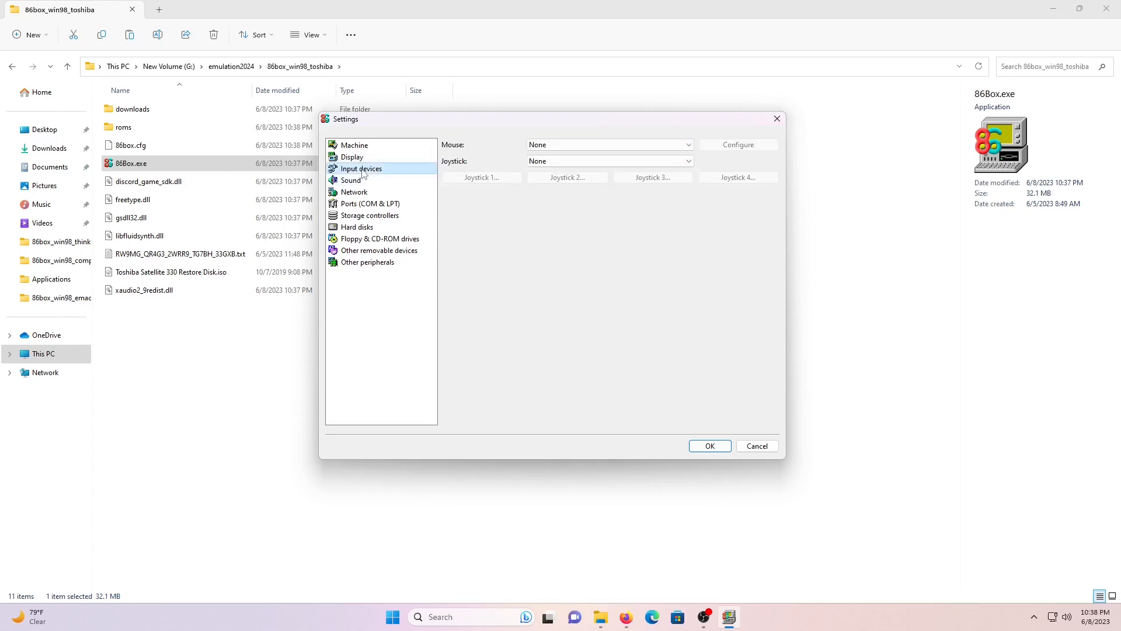
left_click(575, 145)
left_click(578, 208)
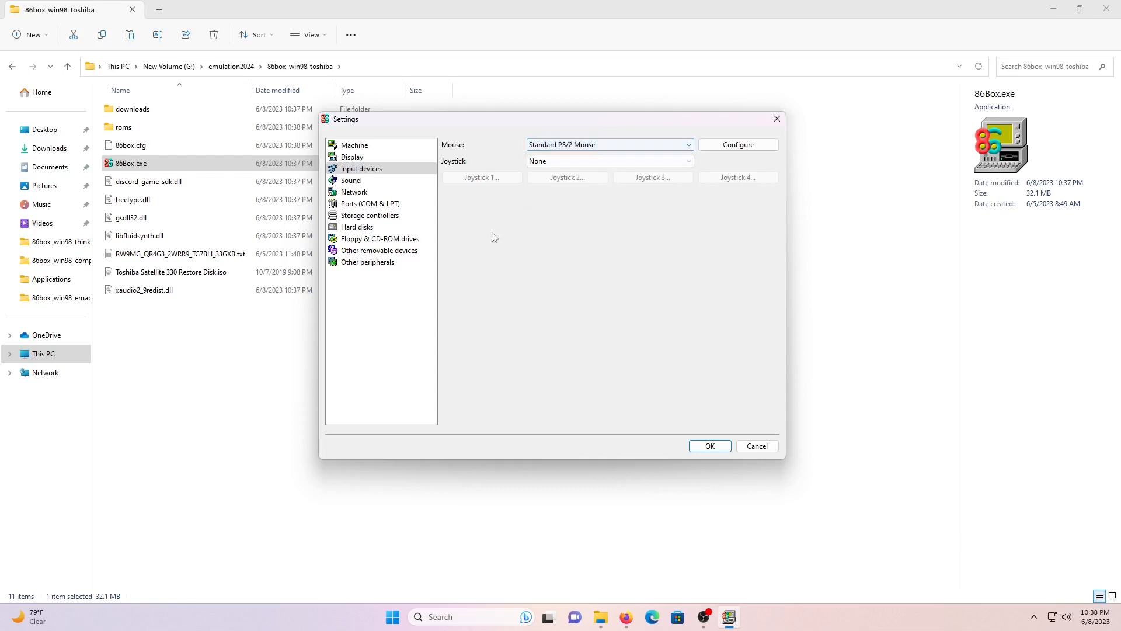
- Set sound card #1 to Sound Blaster 16
left_click(352, 181)
left_click(613, 146)
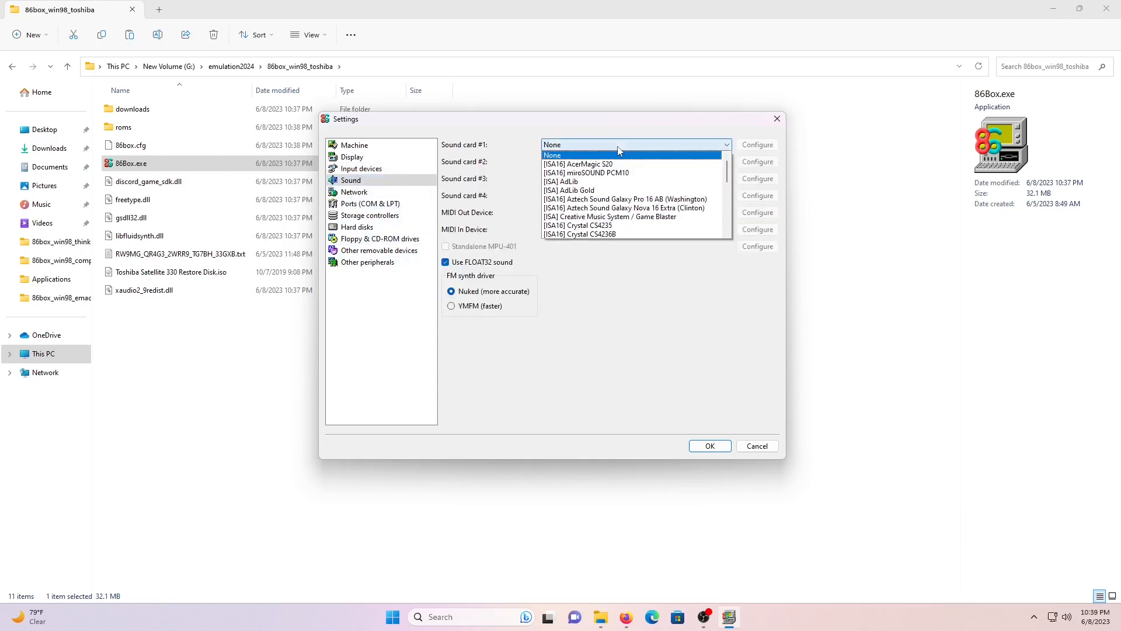
scroll(640, 172, "down", 3)
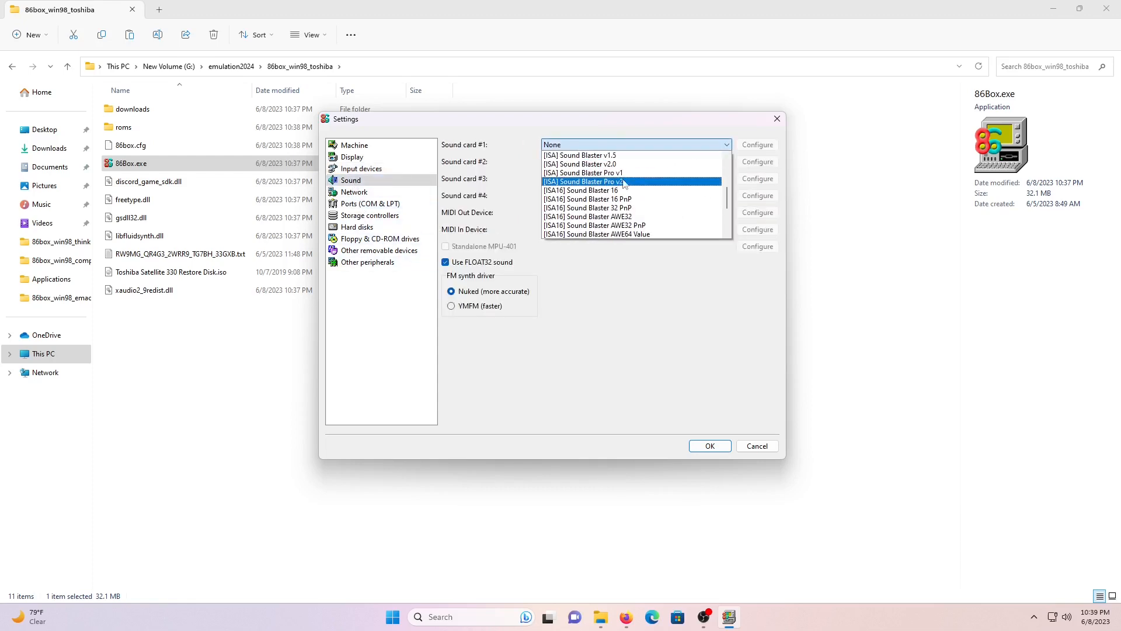
left_click(637, 190)
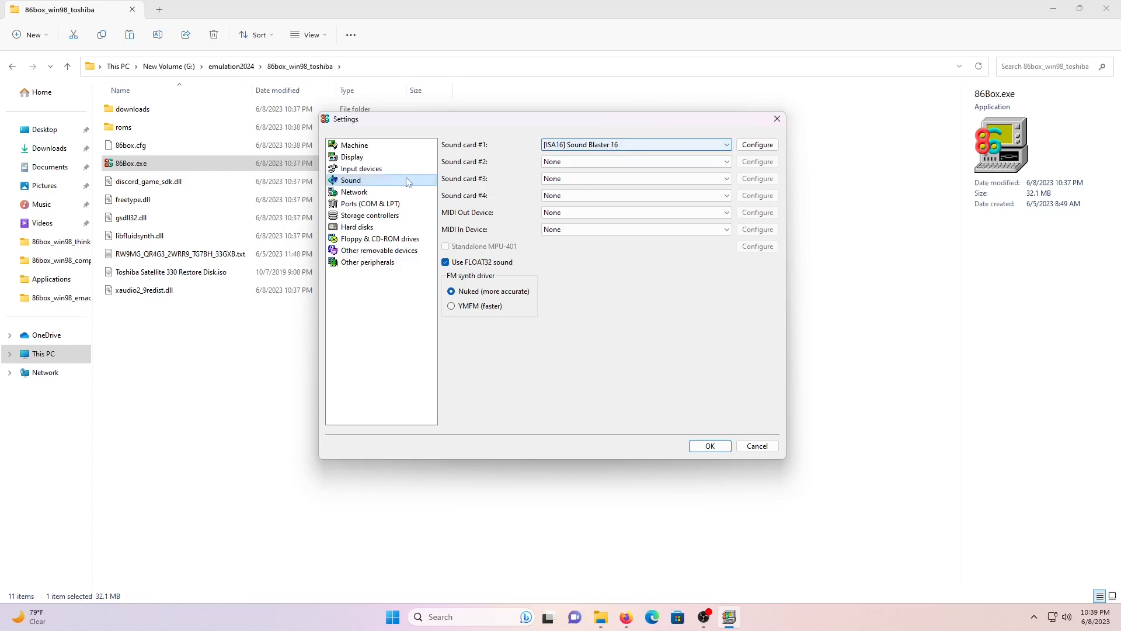
- Set networking to SLiRP with an AMD PCnet-FAST III adapter
left_click(354, 192)
left_click(607, 164)
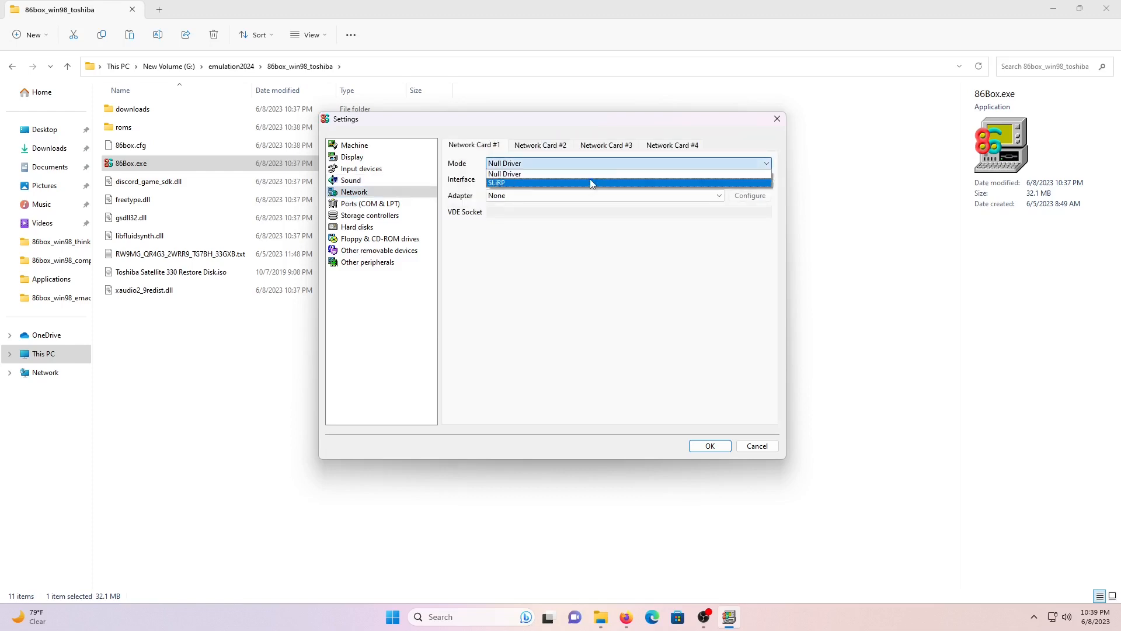
left_click(592, 183)
left_click(589, 195)
scroll(599, 228, "down", 3)
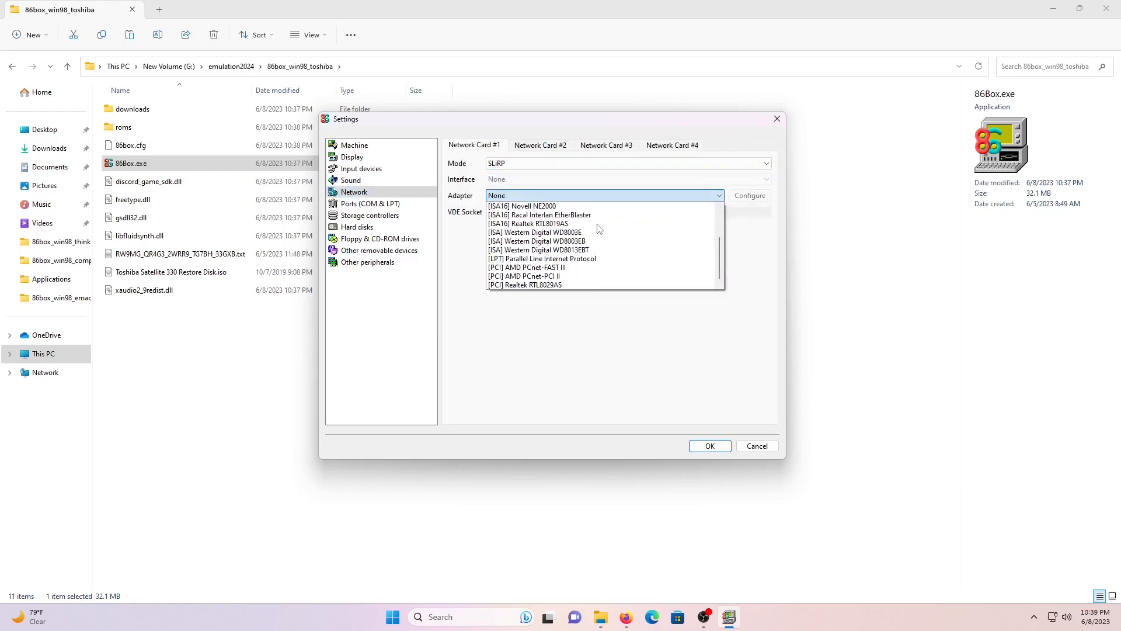
left_click(571, 268)
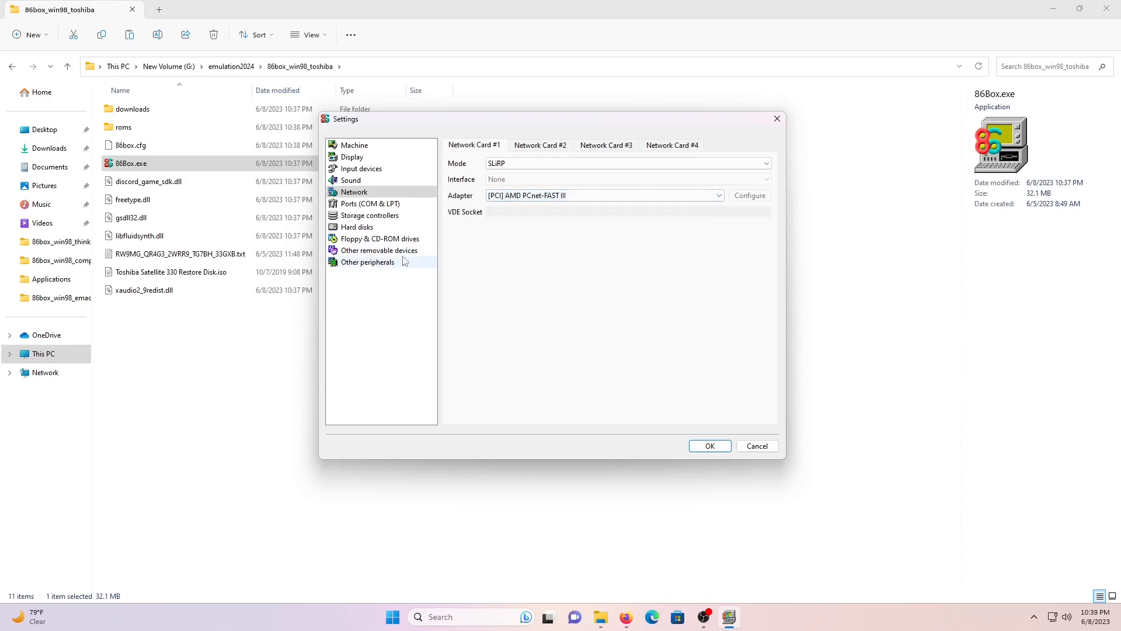
left_click(371, 204)
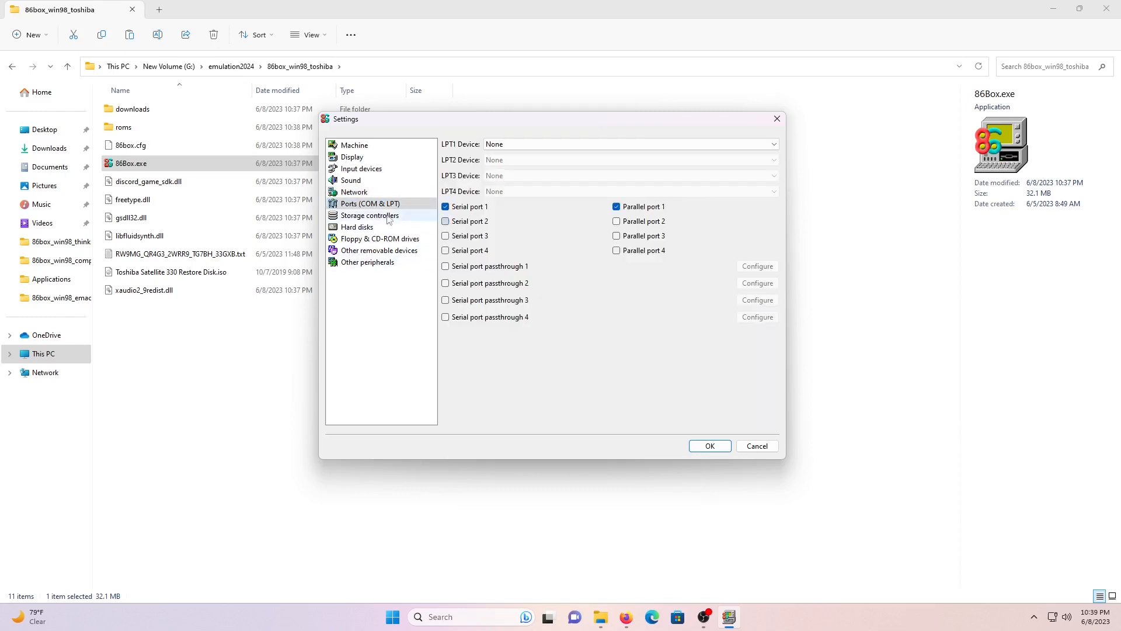
- Set the HD controller to Internal controller
left_click(387, 218)
left_click(579, 145)
left_click(578, 156)
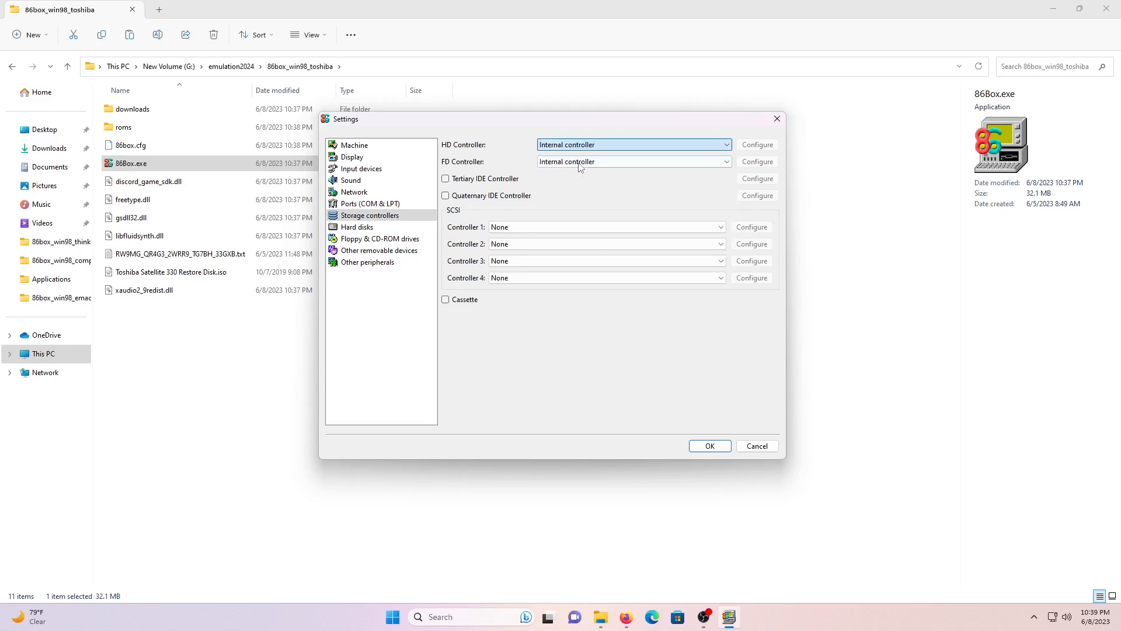
- Start a new hard disk image named win98_toshiba_8gb.vhd in Dynamic-size VHD format
left_click(363, 228)
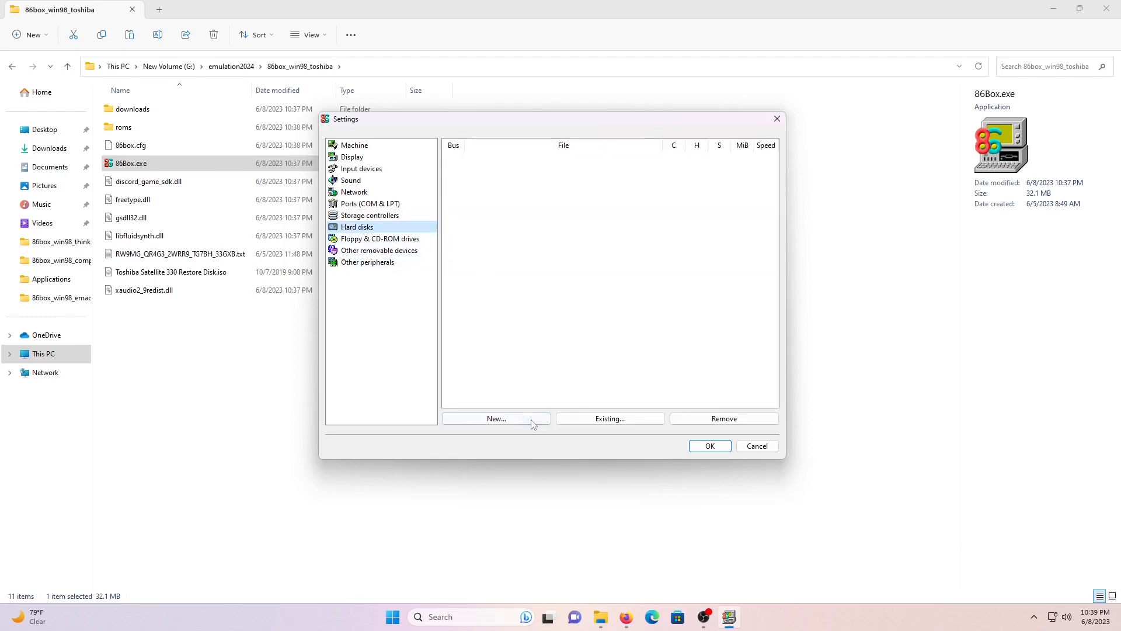
left_click(495, 421)
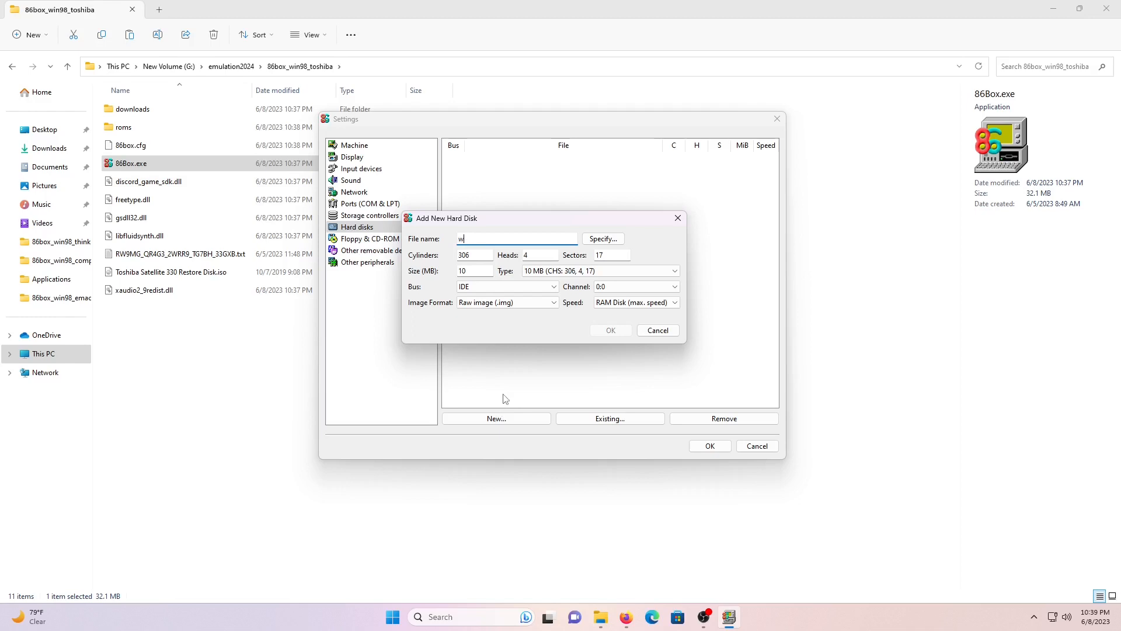
left_click(600, 239)
type("win98_t")
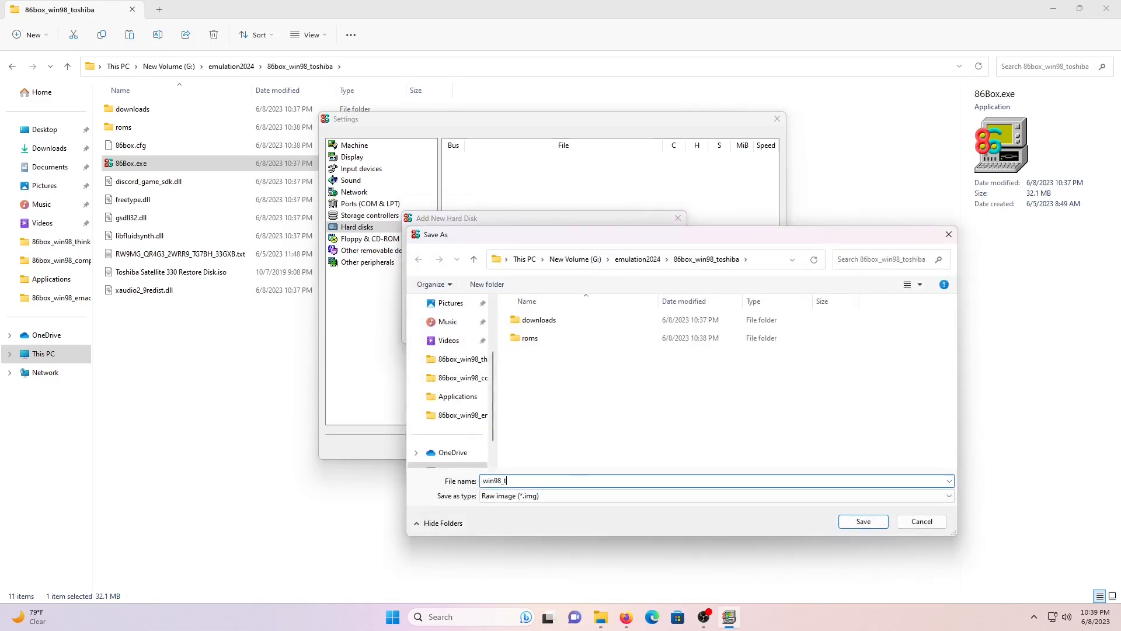
type("oshiba_8gn.vhd")
key("BackSpace")
type("b")
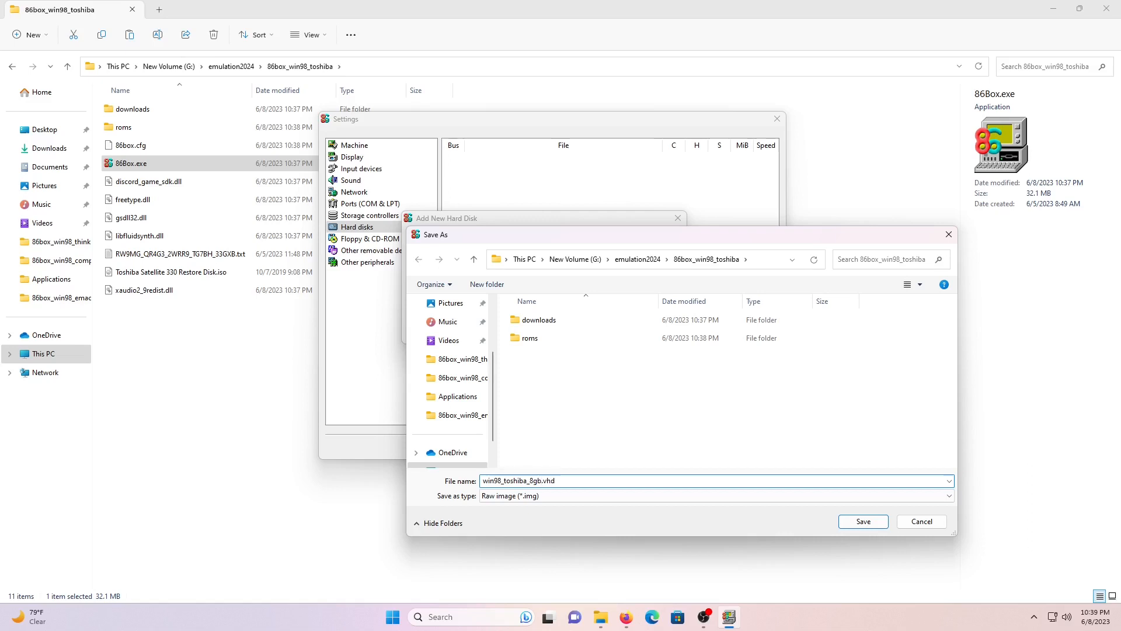
left_click(590, 500)
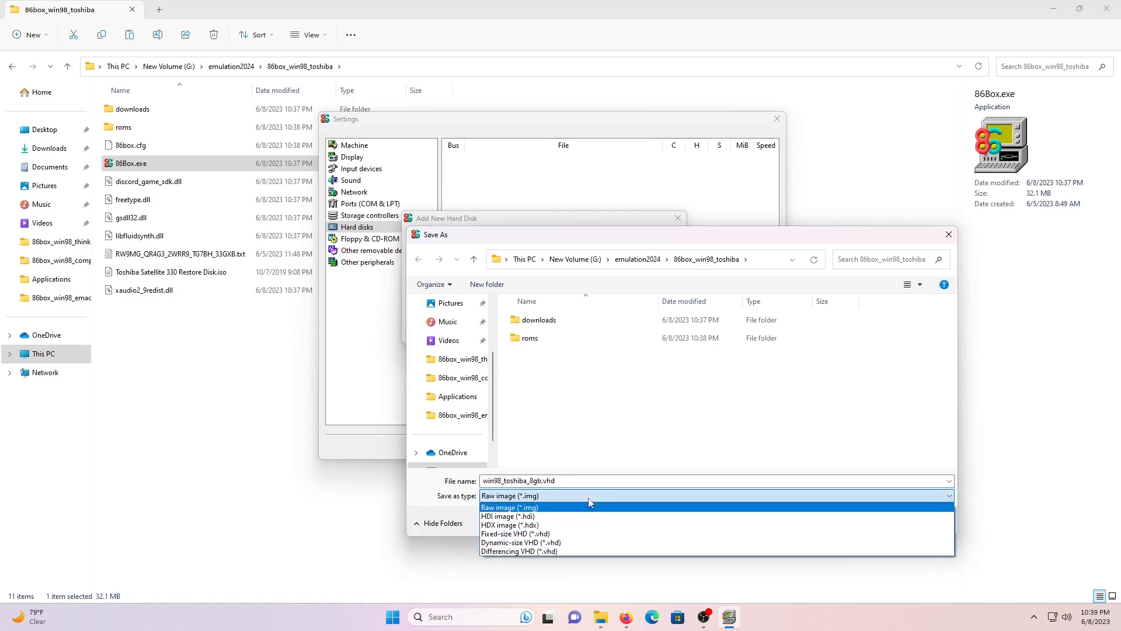
left_click(579, 542)
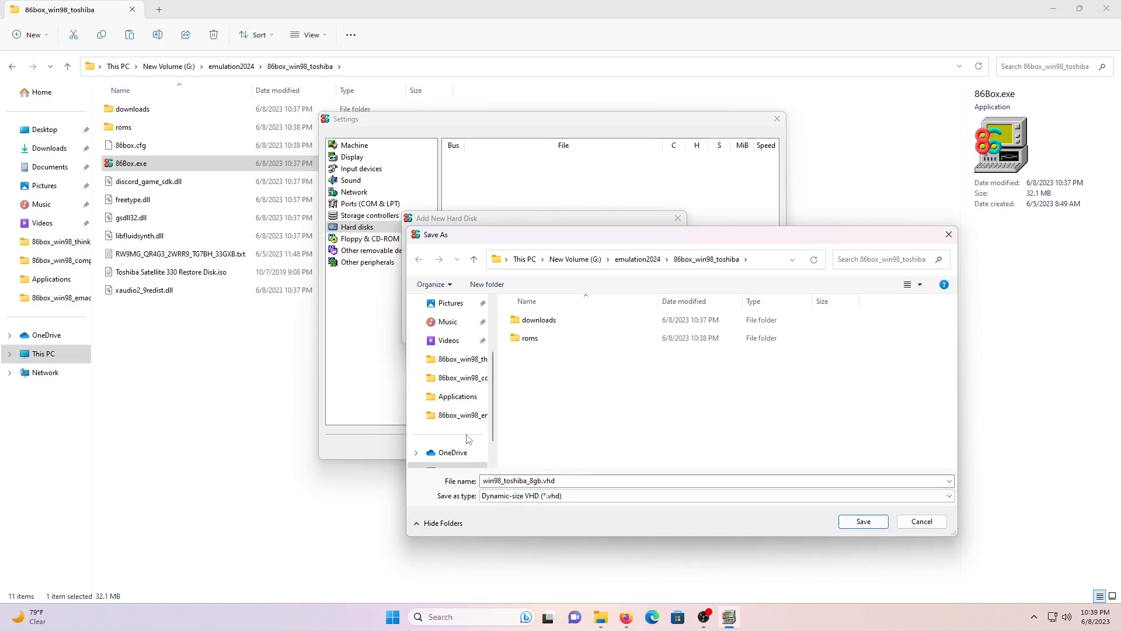
left_click(844, 522)
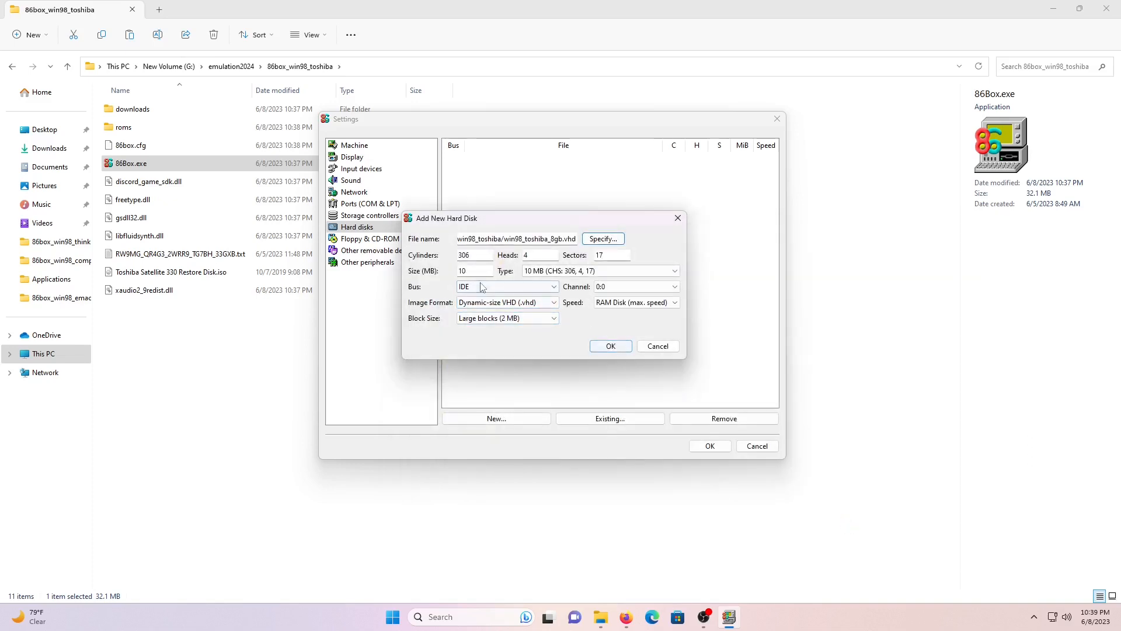
- Give the new disk a size of 8192 MB and create it
double_click(467, 271)
type("8192")
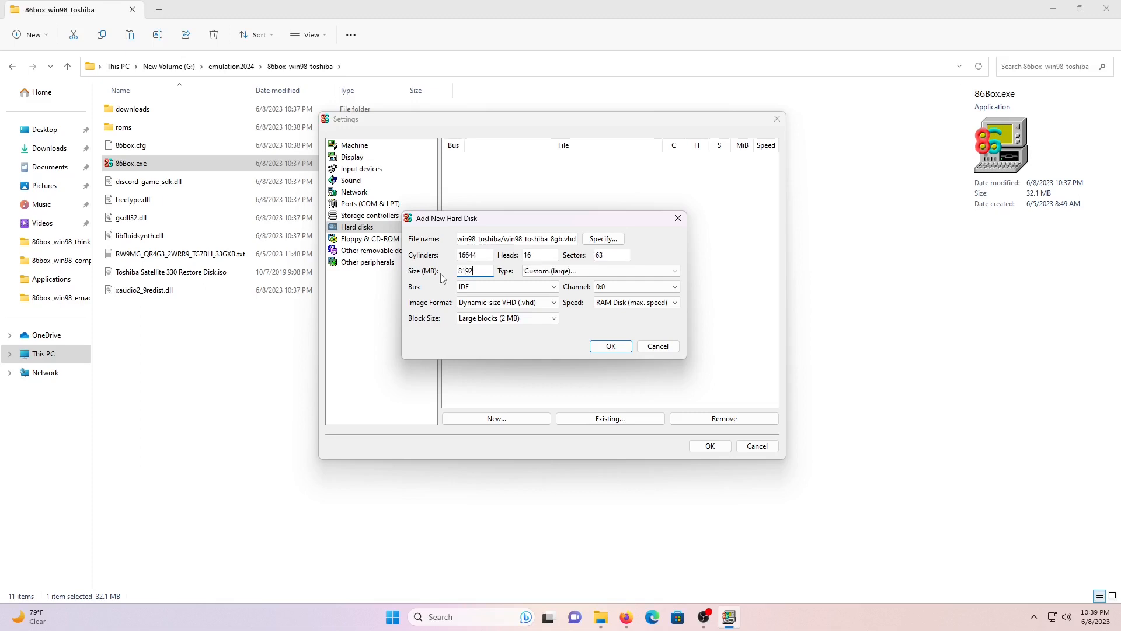
left_click(609, 345)
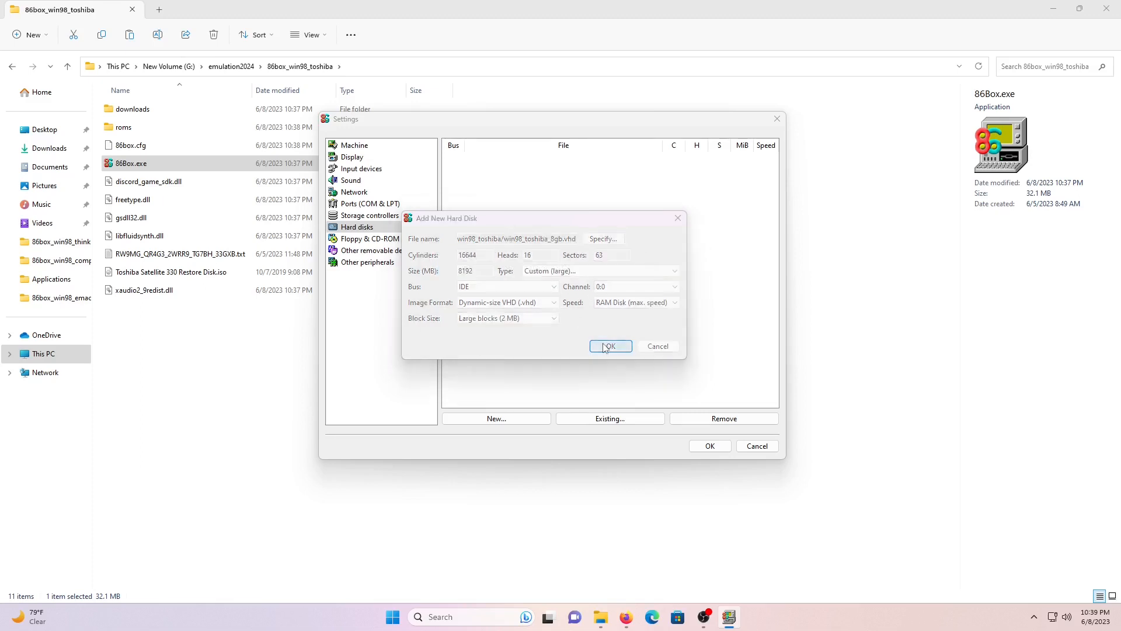
left_click(619, 298)
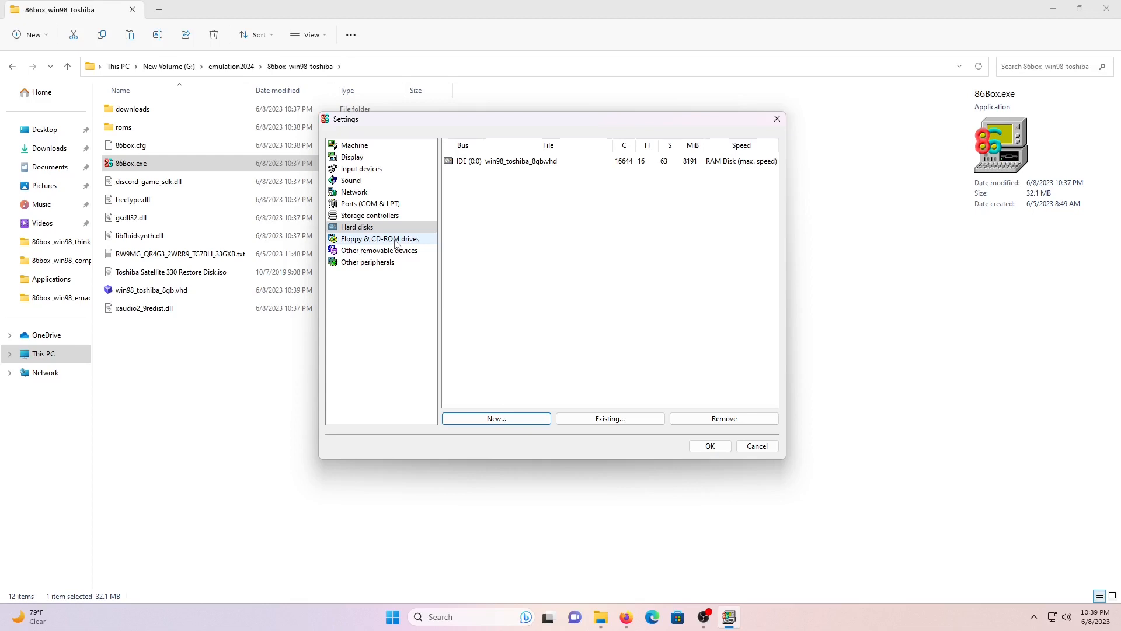
- Make floppy drive 1 a 3.5" 1.44M drive and set floppy drive 2 to None
left_click(397, 241)
left_click(501, 175)
left_click(571, 255)
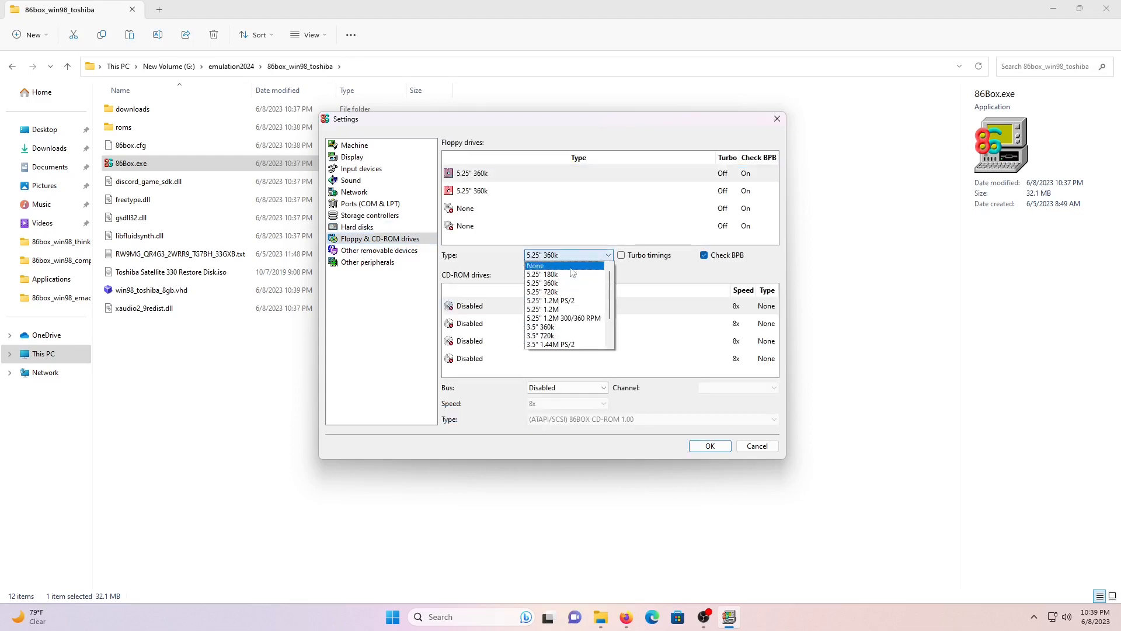
left_click(564, 329)
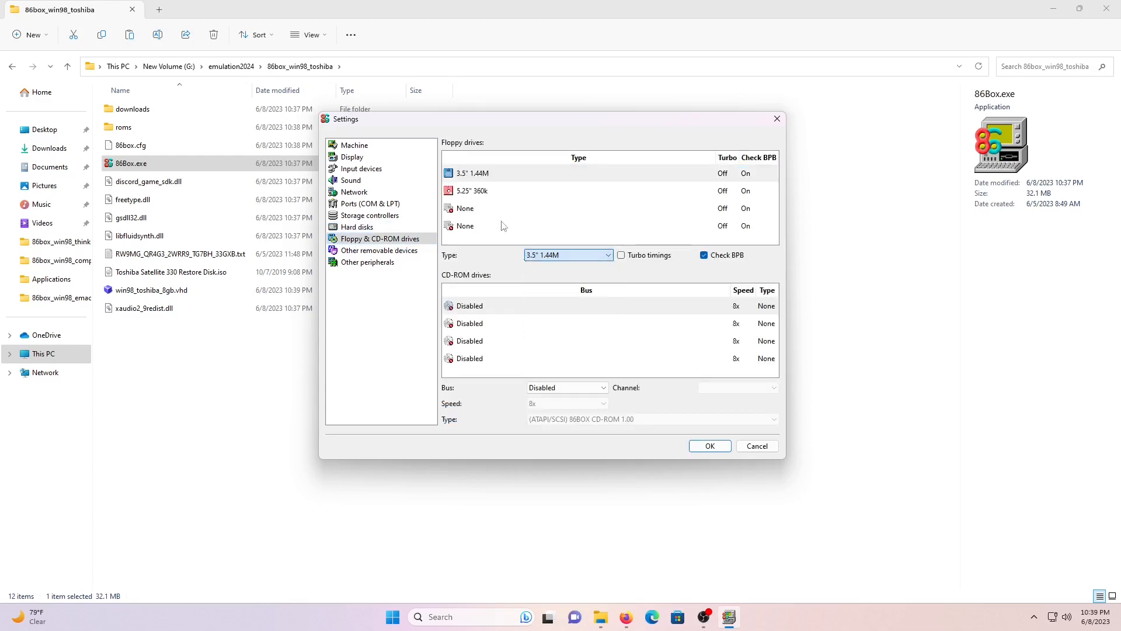
left_click(481, 191)
left_click(567, 255)
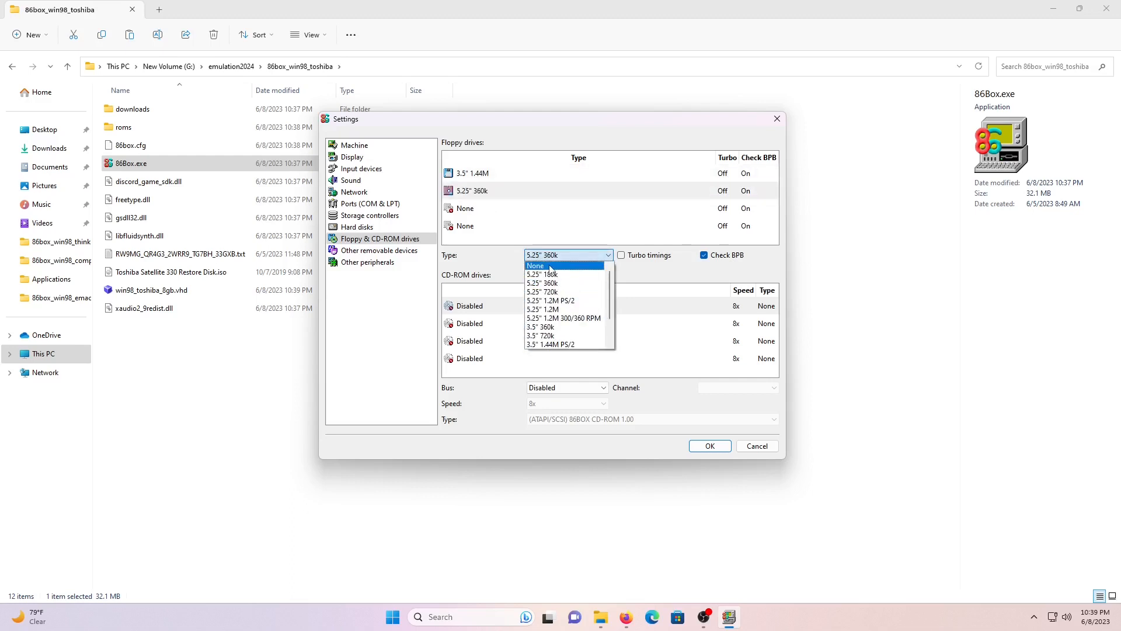
left_click(551, 267)
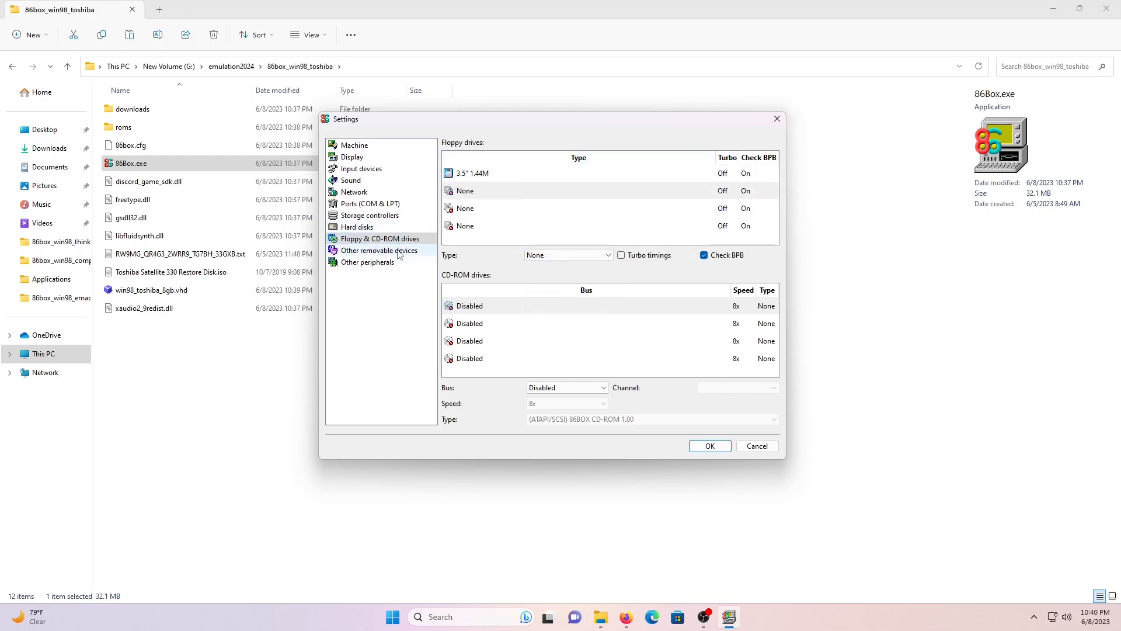
- Put CD-ROM drive 1 on the ATAPI bus at 72x speed
left_click(482, 312)
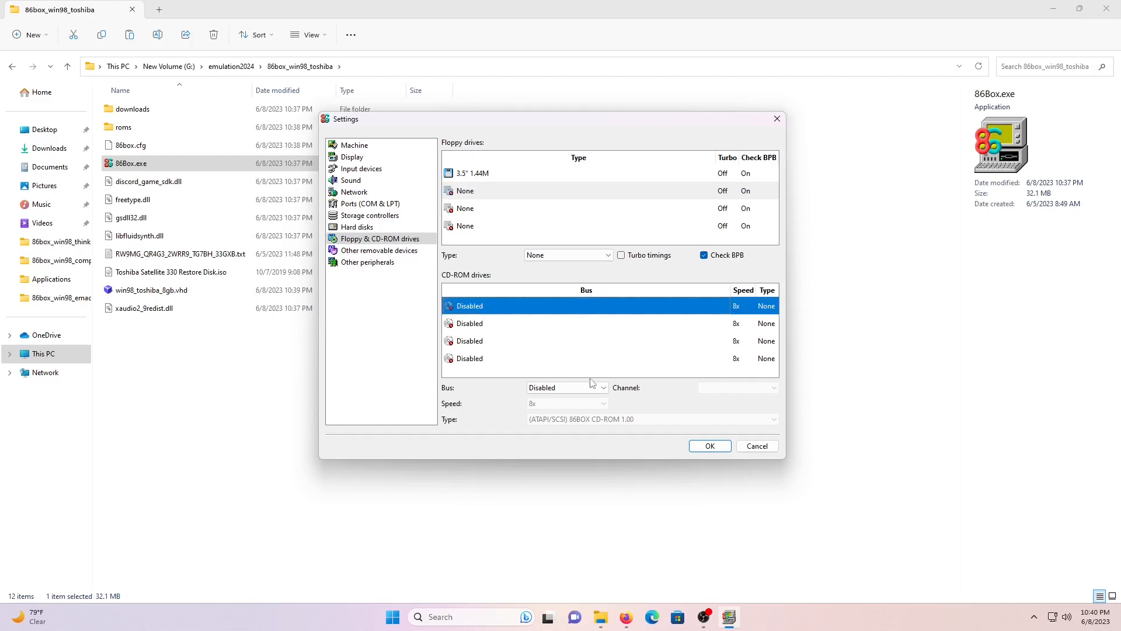
left_click(593, 387)
left_click(579, 409)
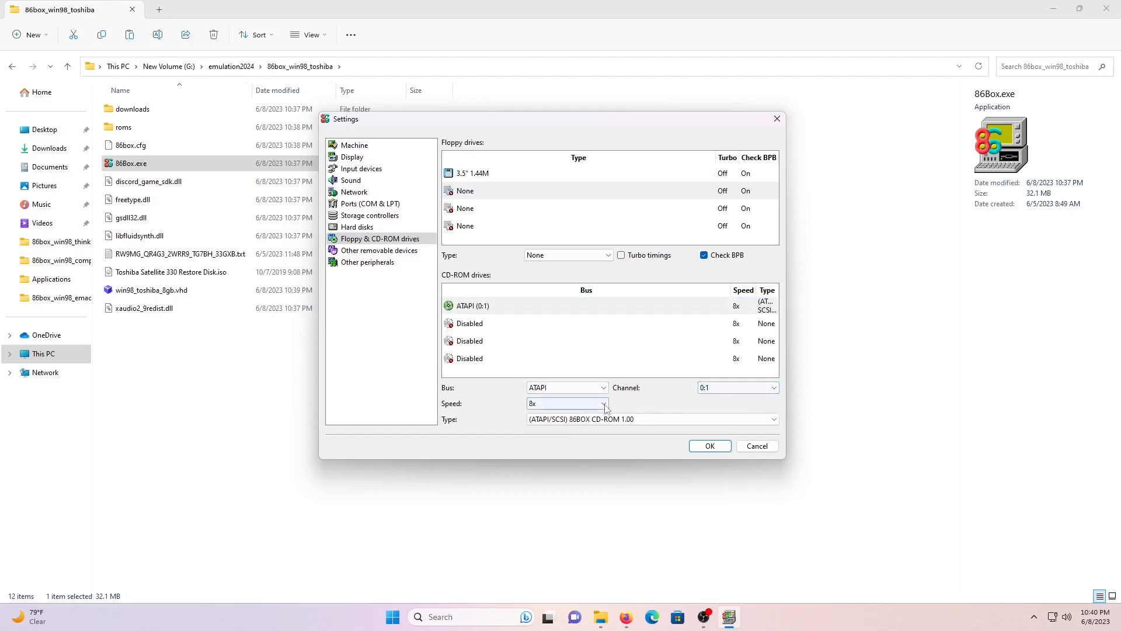
left_click(567, 403)
scroll(564, 467, "down", 20)
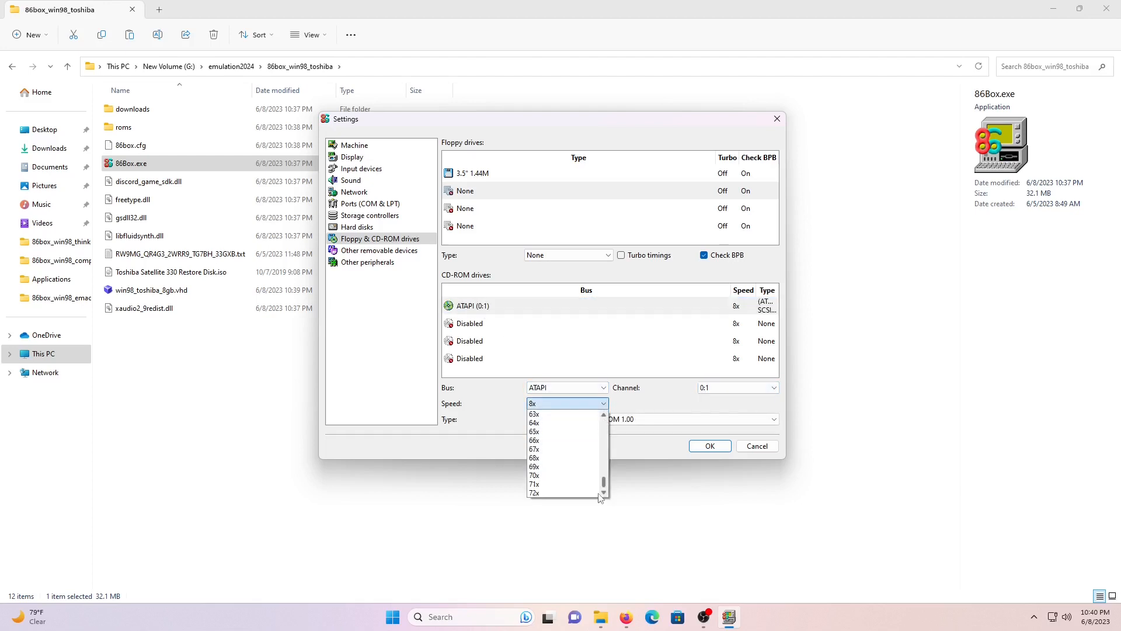
left_click(566, 493)
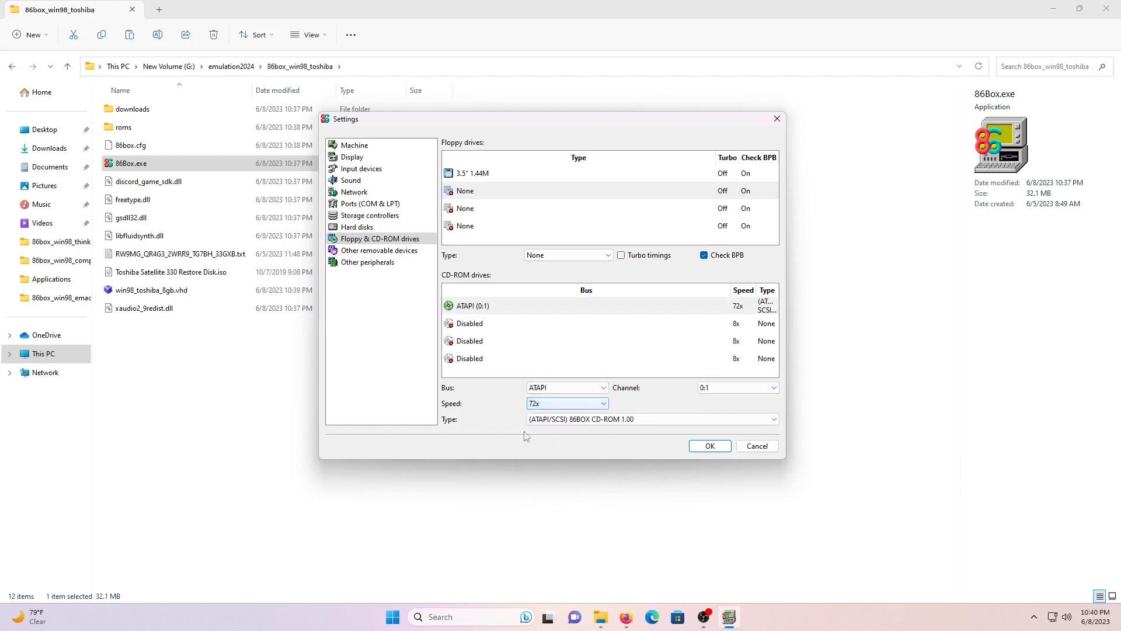
- Check the other removable devices and peripherals pages, then apply the settings
left_click(366, 255)
left_click(368, 262)
left_click(707, 446)
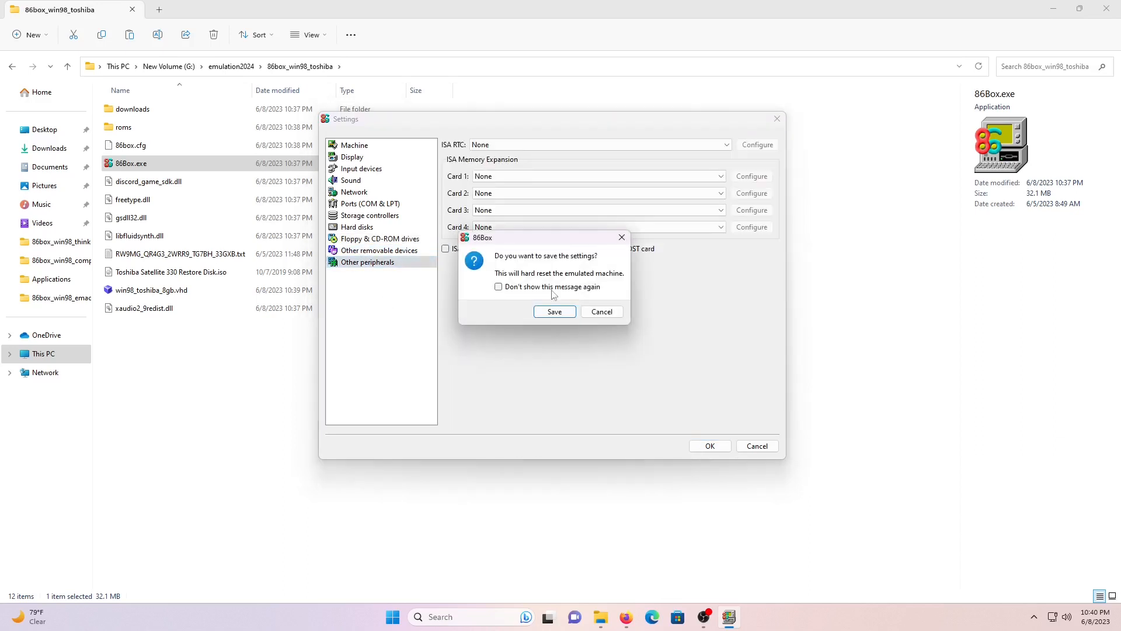
- Save the settings and load Toshiba Satellite 330 Restore Disk.iso as the CD-ROM image
left_click(555, 311)
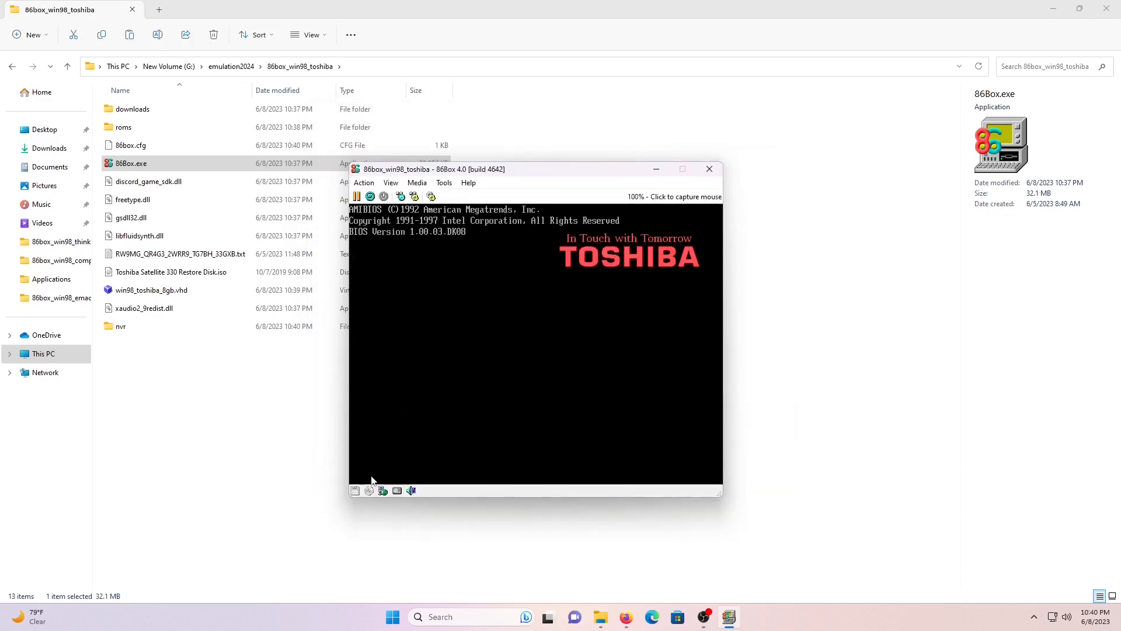
left_click(369, 491)
left_click(404, 450)
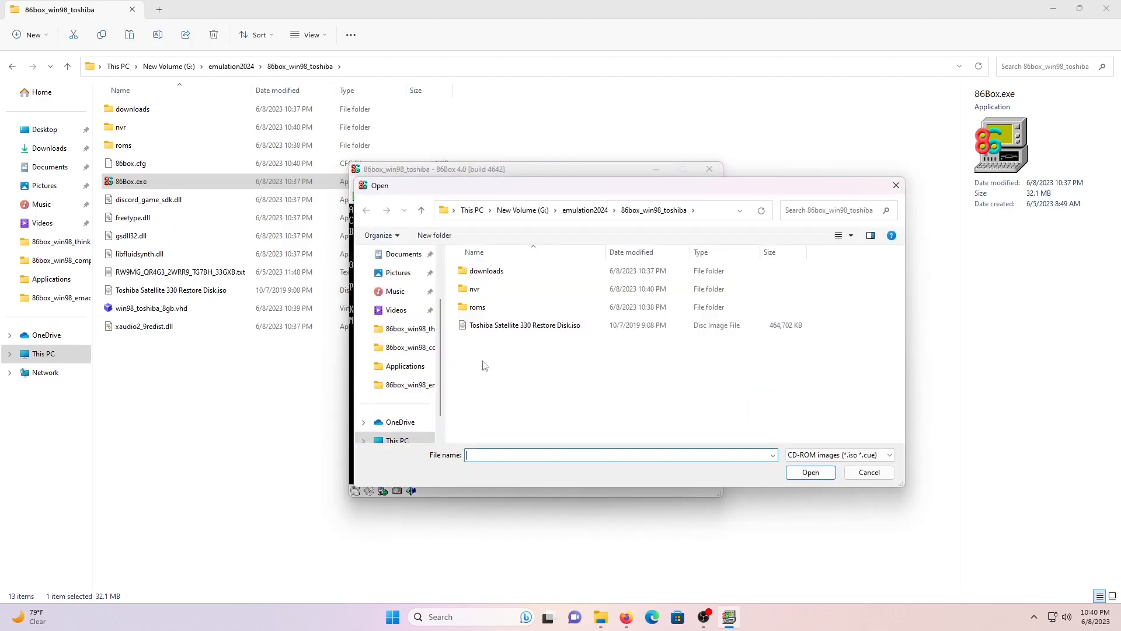
double_click(505, 325)
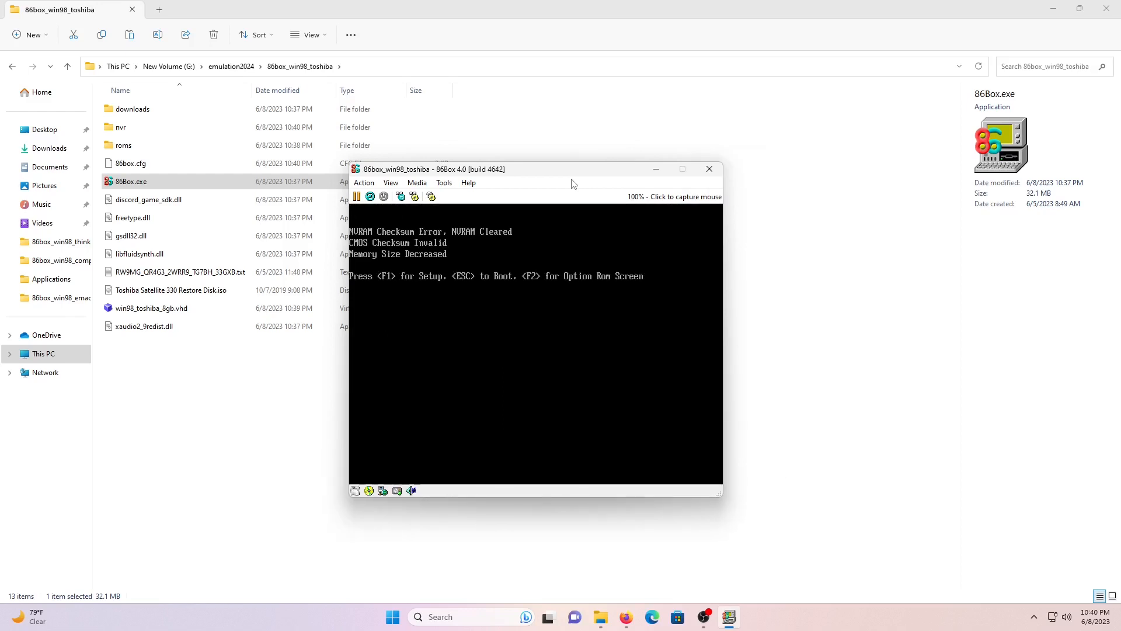
- Enter the BIOS setup with F1 and choose Exit Saving Changes to reboot
key("F1")
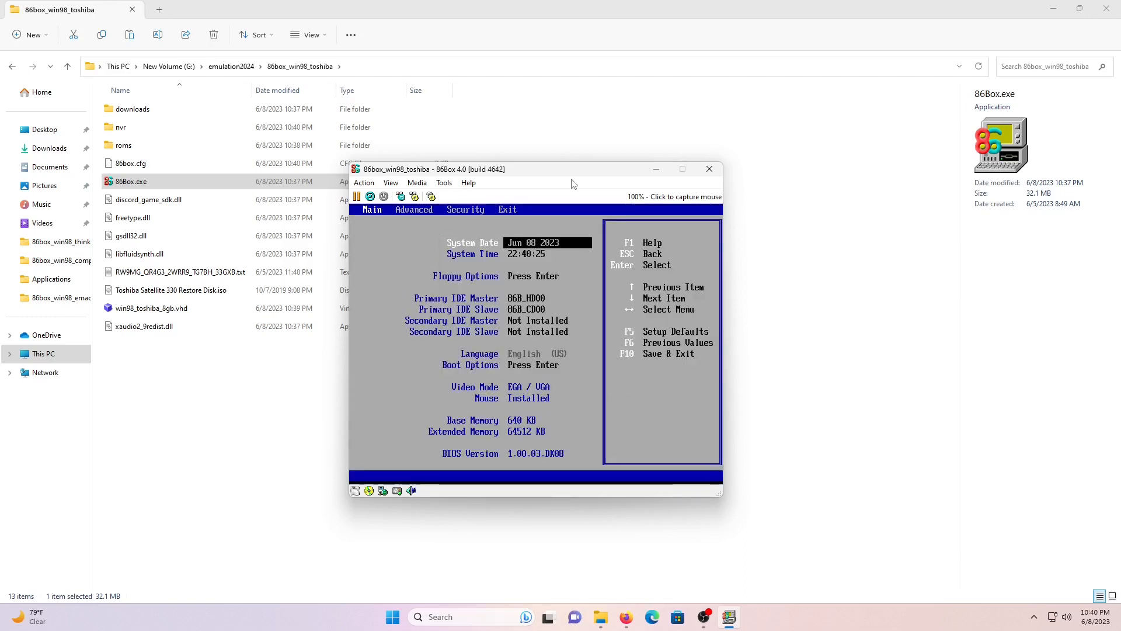
key("Right")
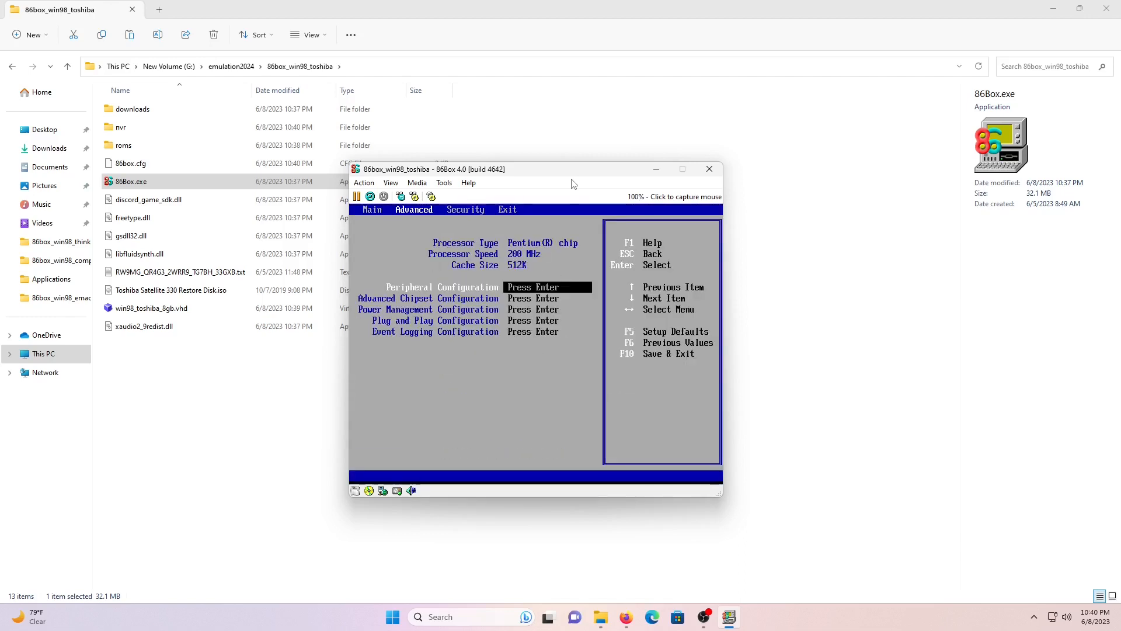
key("Right")
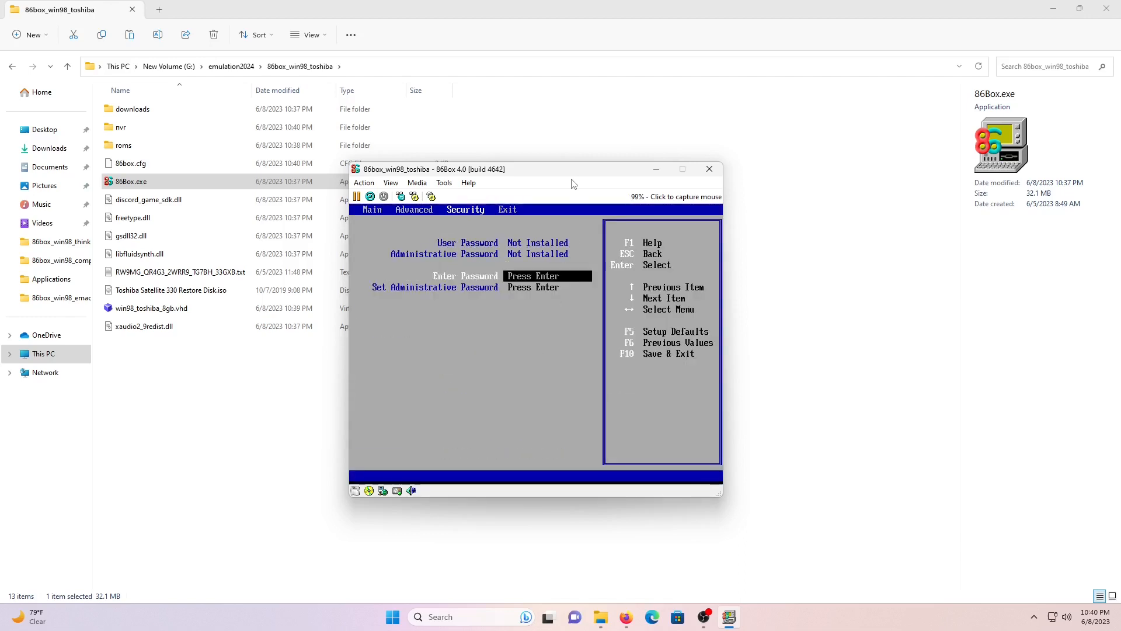
key("Right")
key("Return")
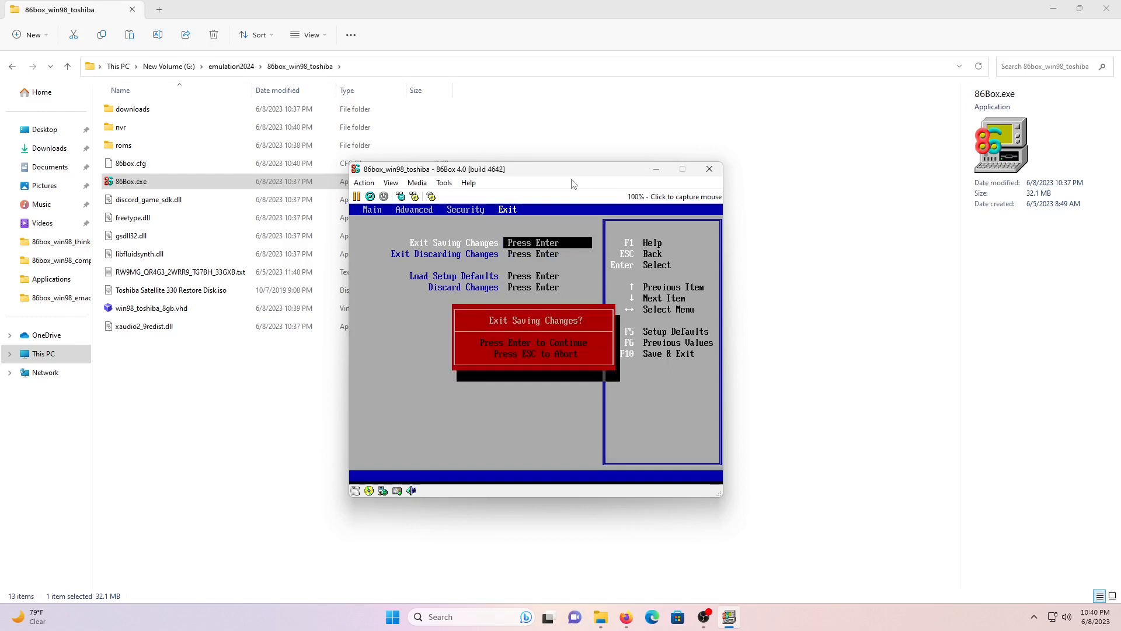
key("Return")
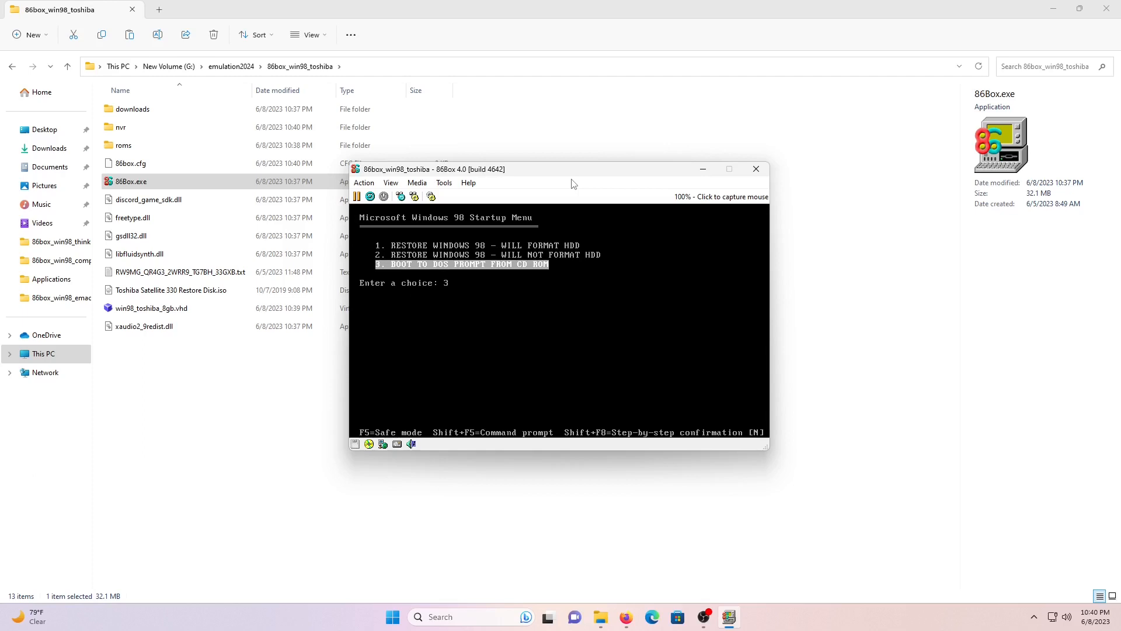
- Boot to the CD's DOS prompt and run fdisk, creating a full-size primary partition with large disk support
key("Return")
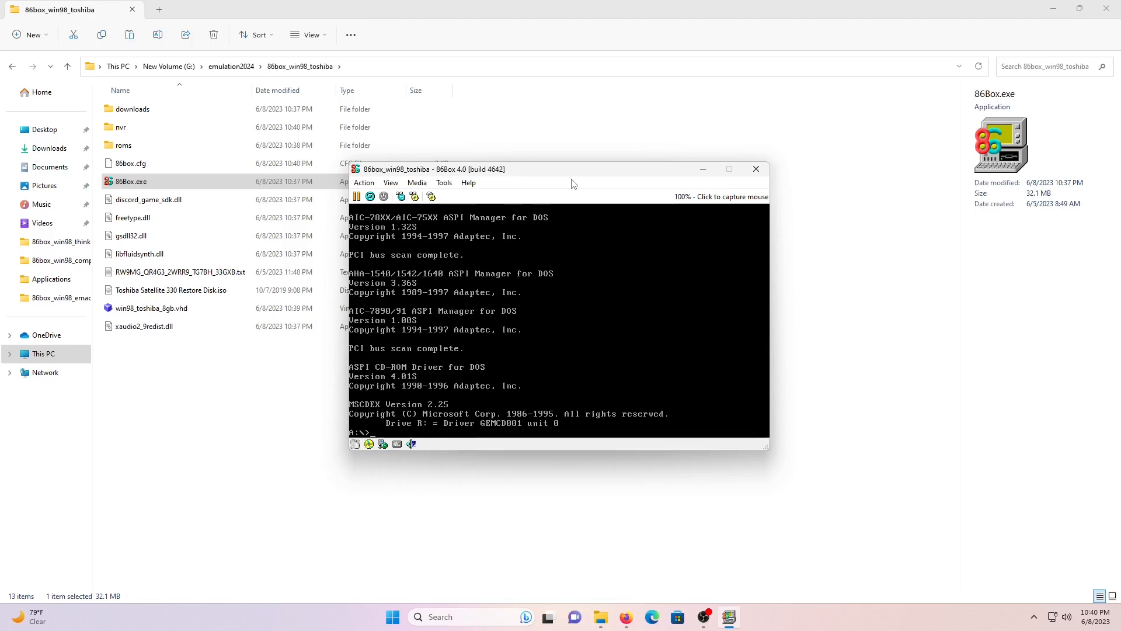
type("fdisk")
key("Return")
key("Return")
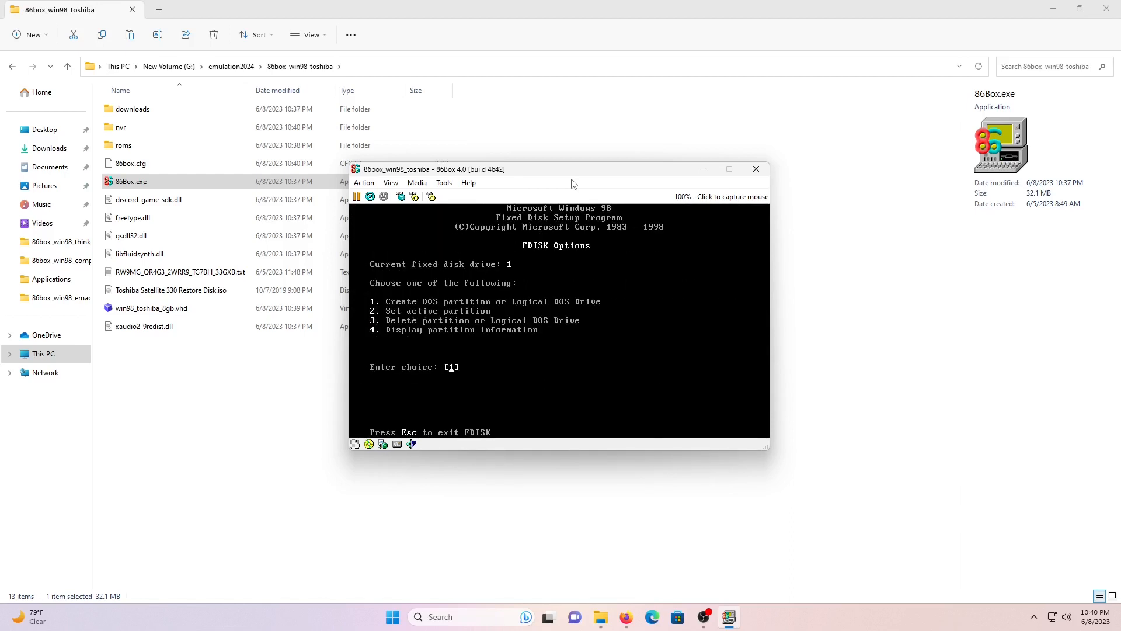
key("Return")
key("Return")
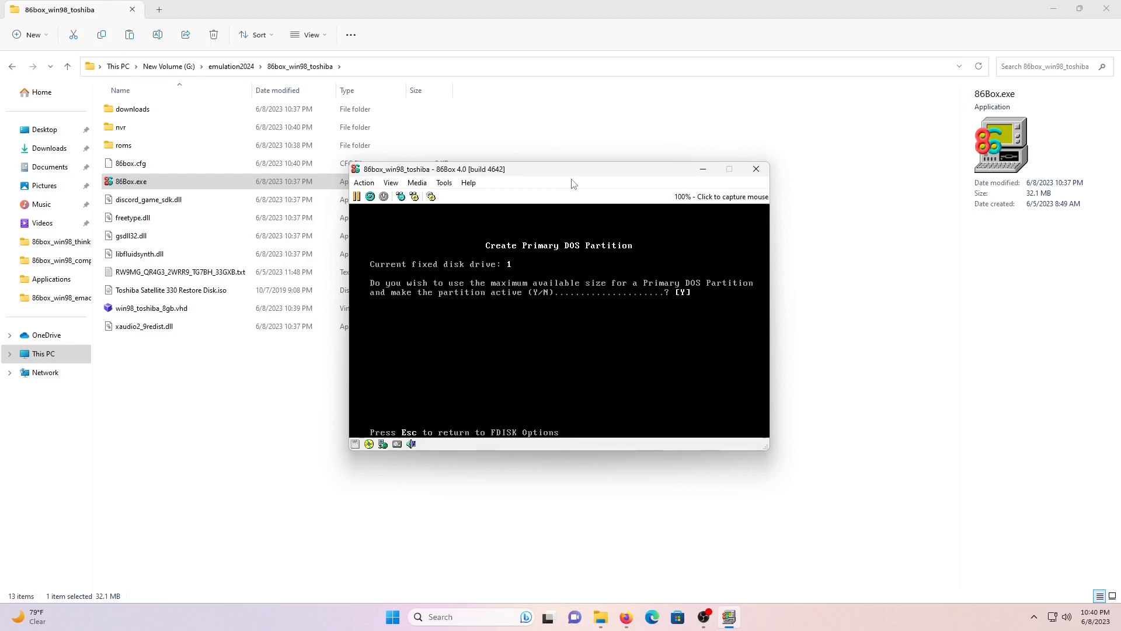
key("Return")
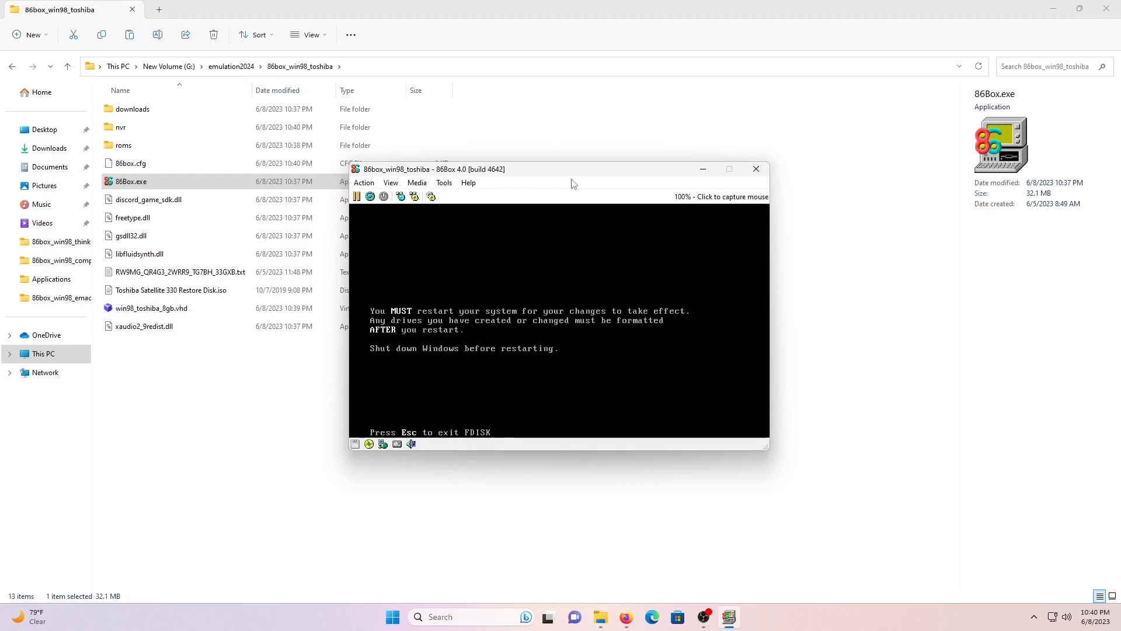
- Leave FDISK and restart the emulated PC with Ctrl+Alt+Del
key("Escape")
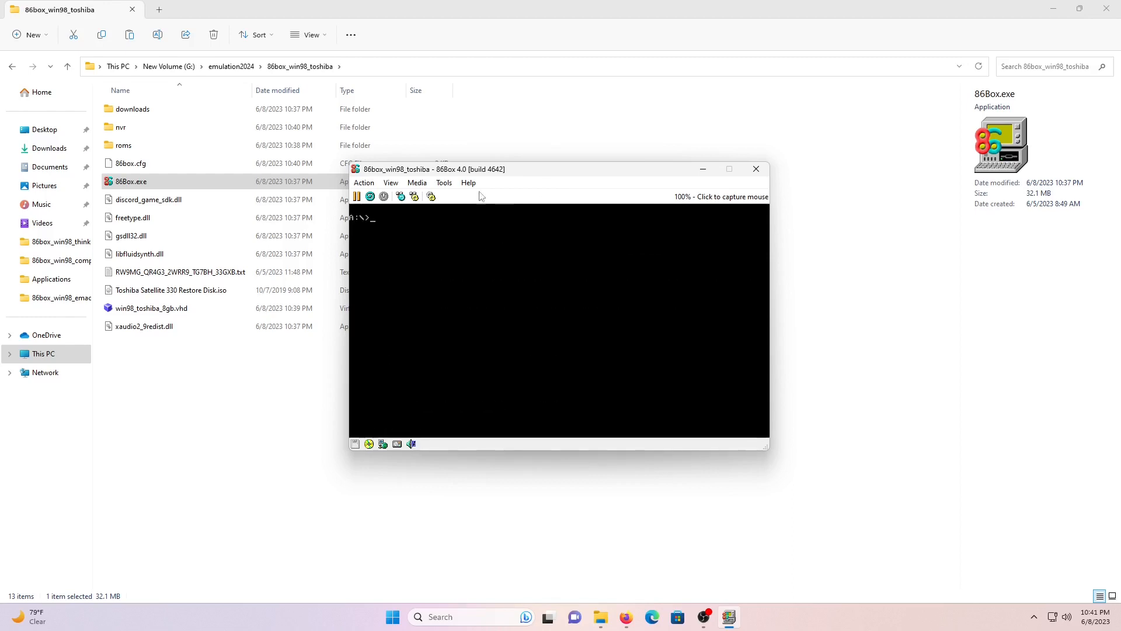
left_click(364, 183)
left_click(389, 240)
- Run the format-and-restore option: format drive C: with no volume label, restore Windows 98, then reboot
key("Up")
key("Up")
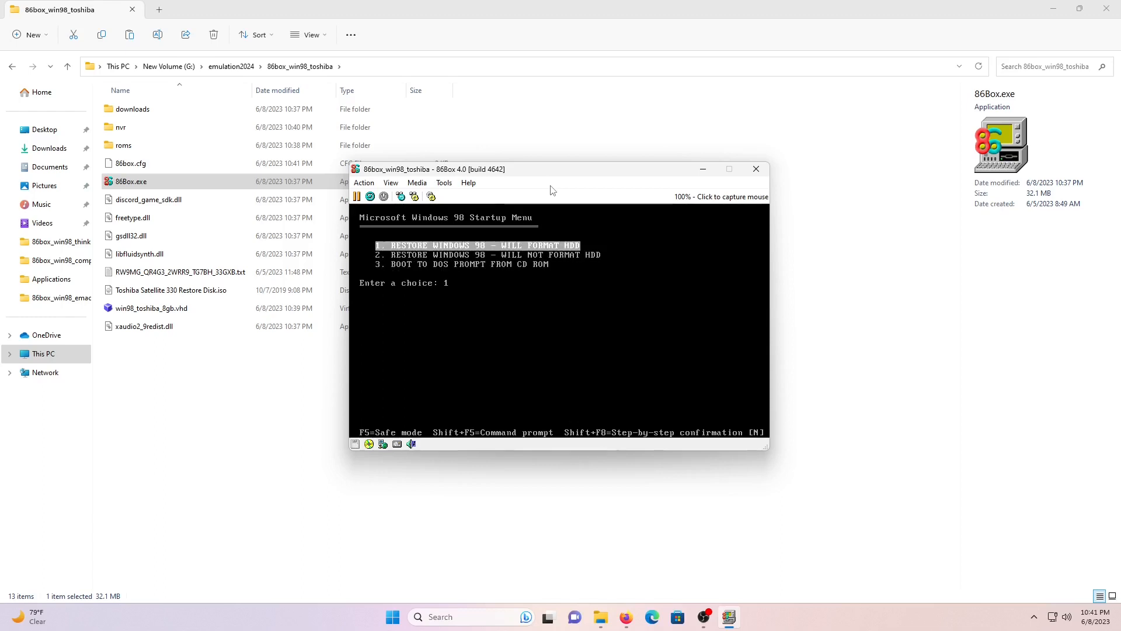
key("Return")
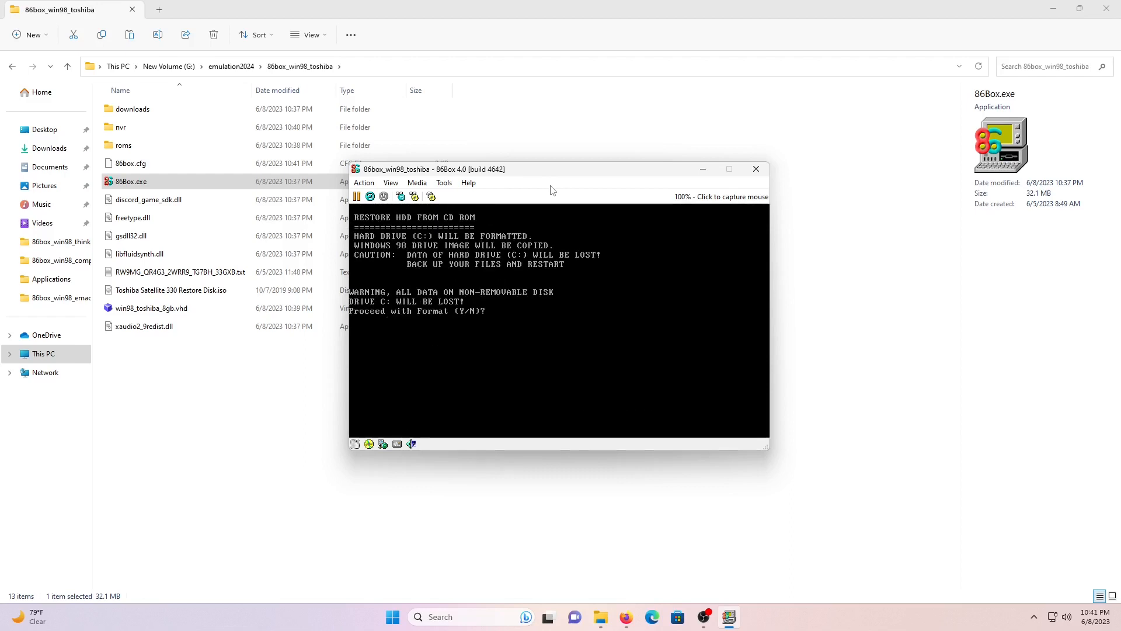
type("y")
key("Return")
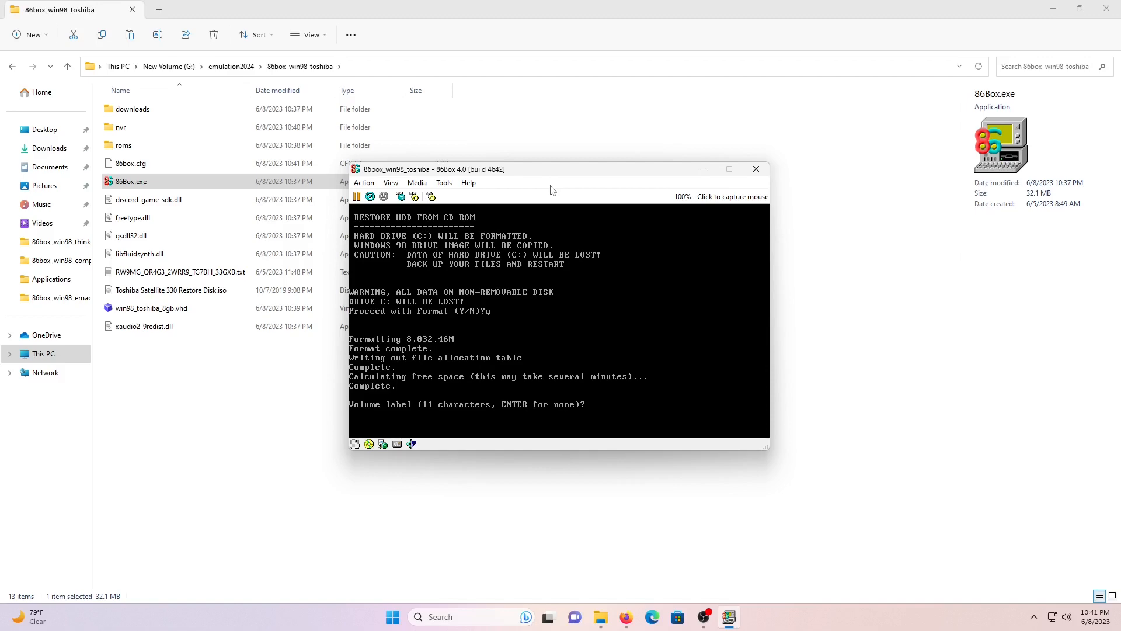
key("Return")
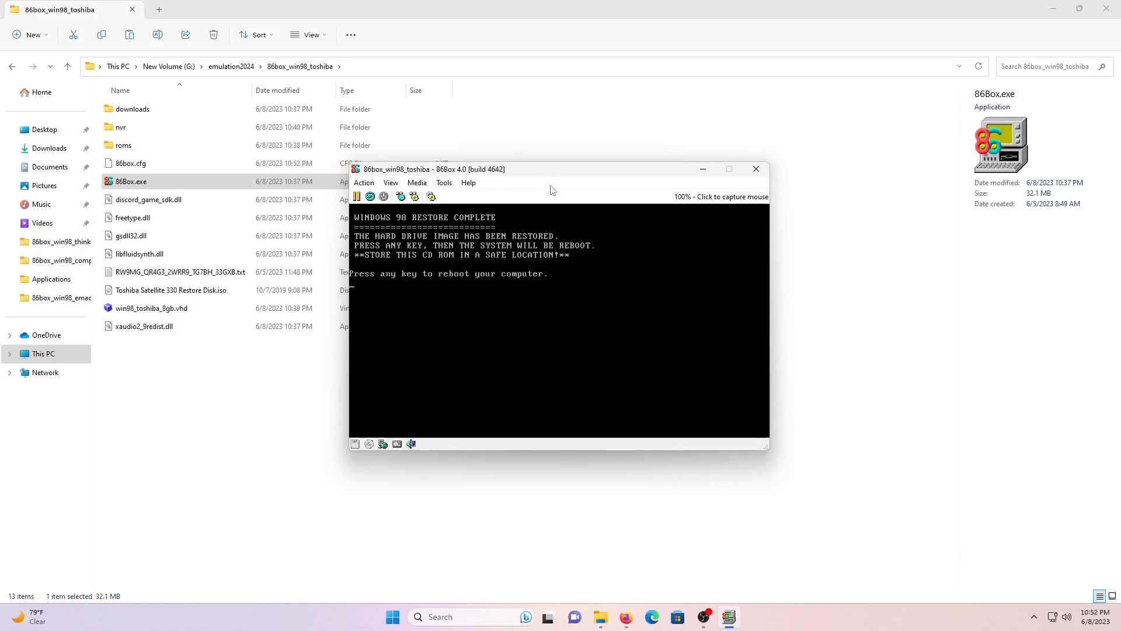
key("Return")
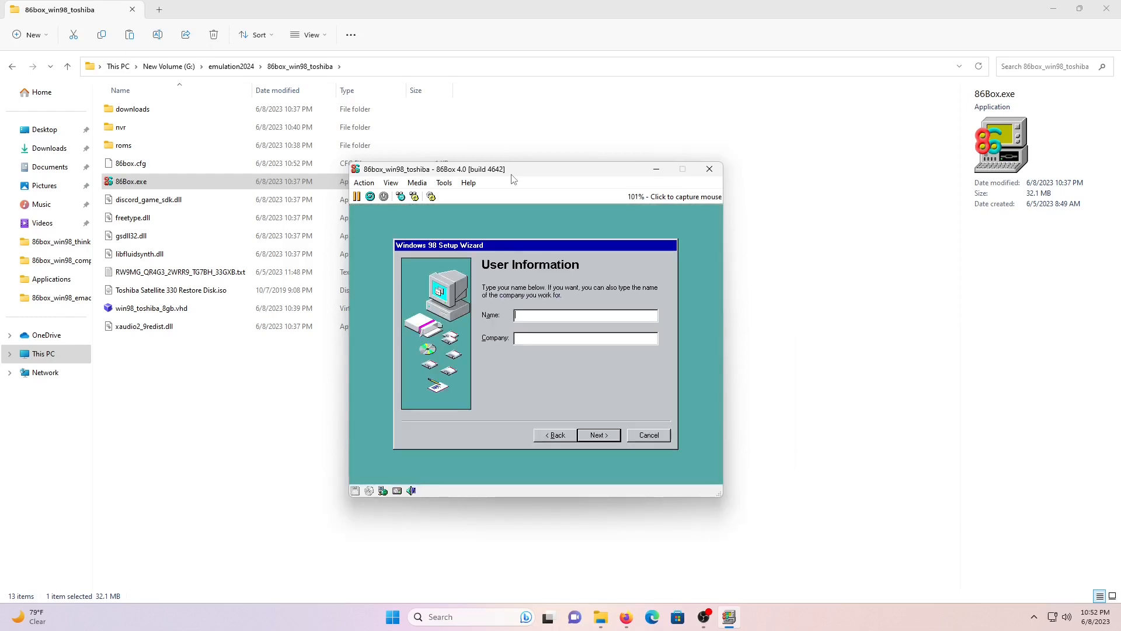
- Enter Toshiba as both the Name and Company in Windows 98 setup's user information
left_click(511, 351)
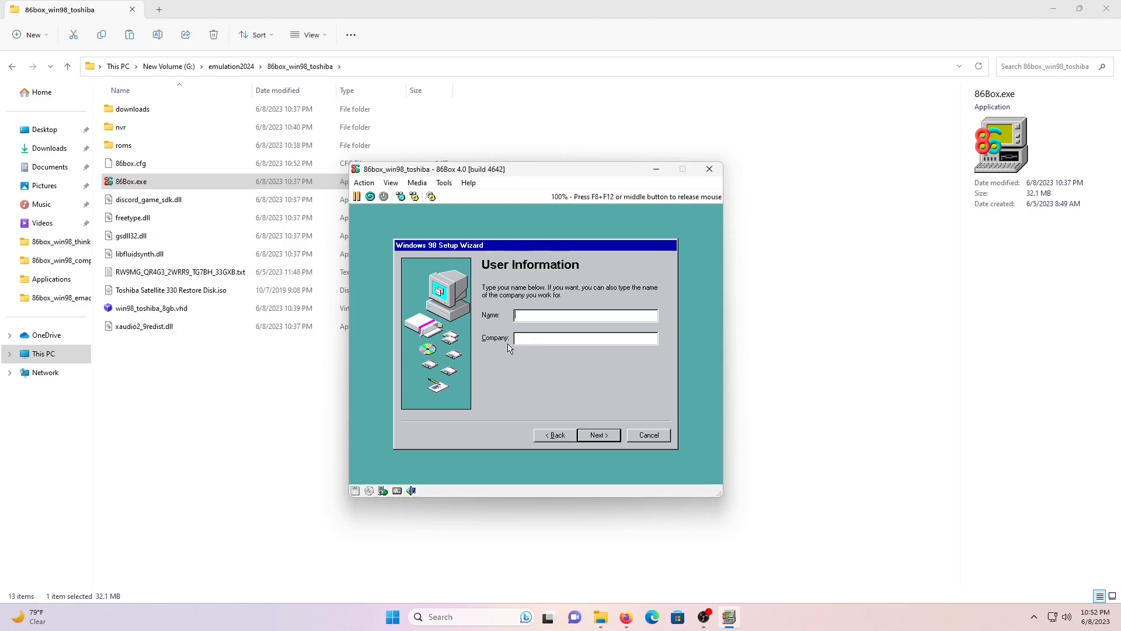
type("ToshibaToshiba")
key("Return")
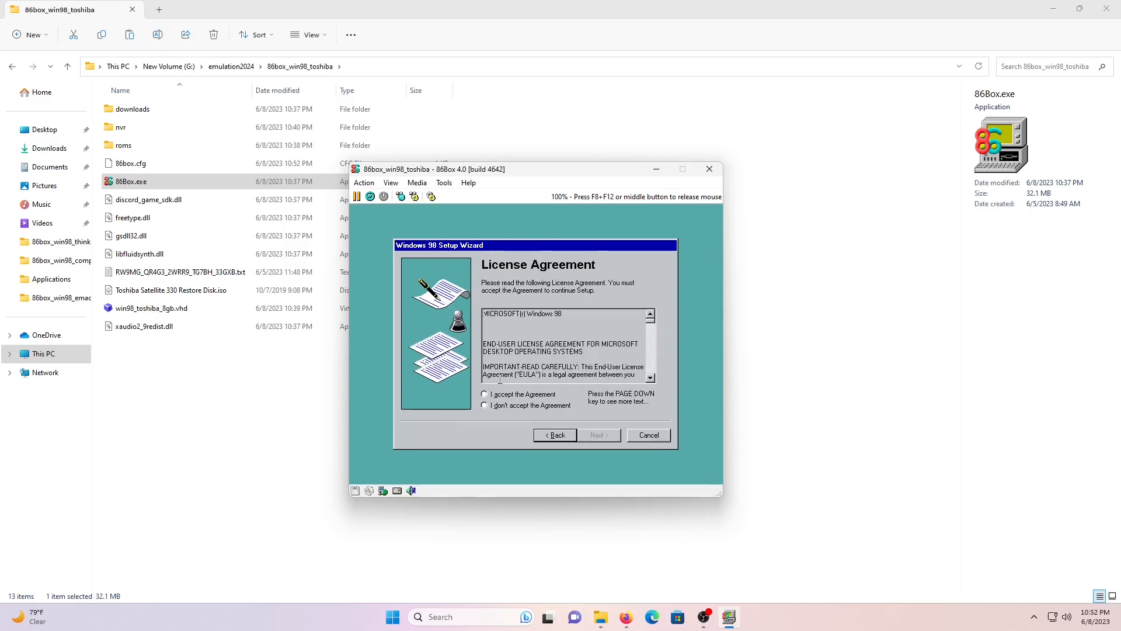
- Accept the licence agreement, enter the Windows 98 product key, and finish the setup wizard
left_click(500, 395)
left_click(598, 436)
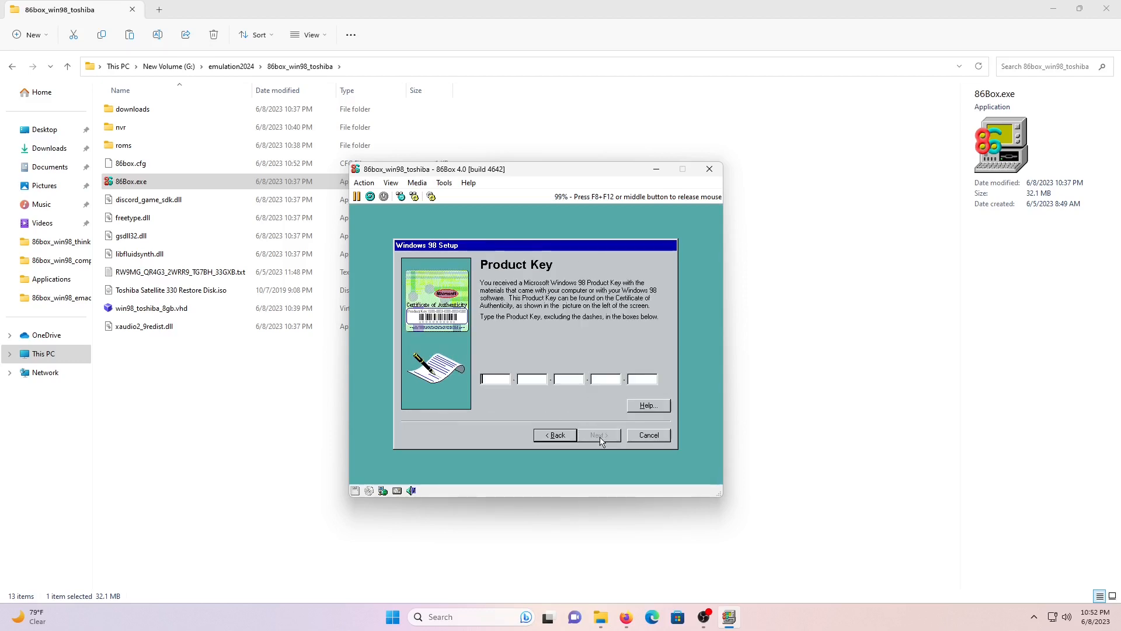
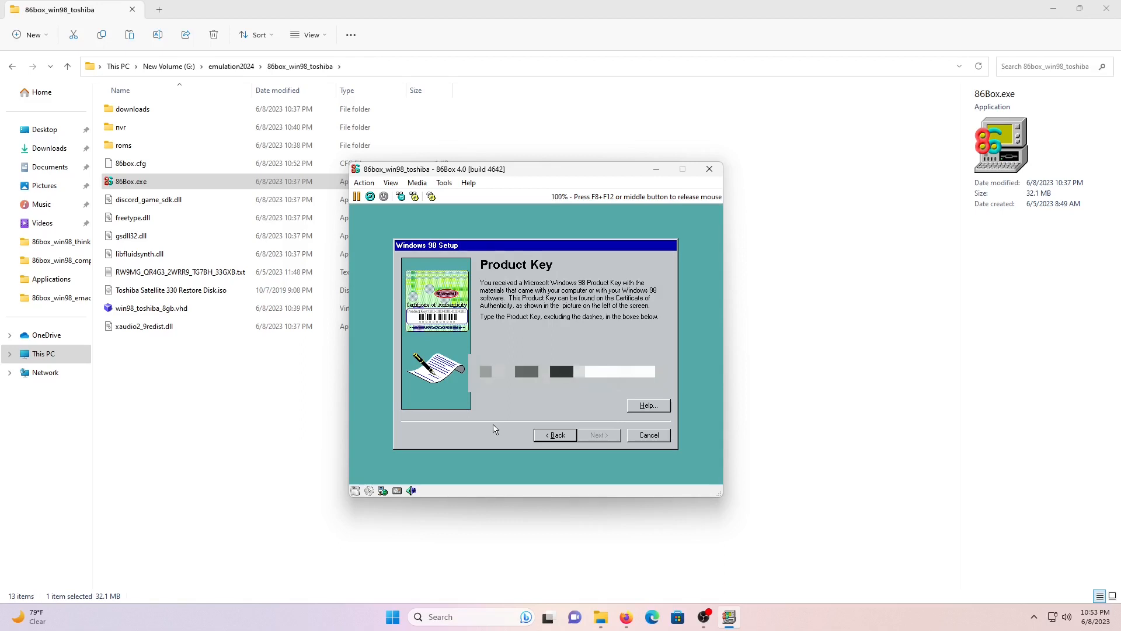
left_click(586, 435)
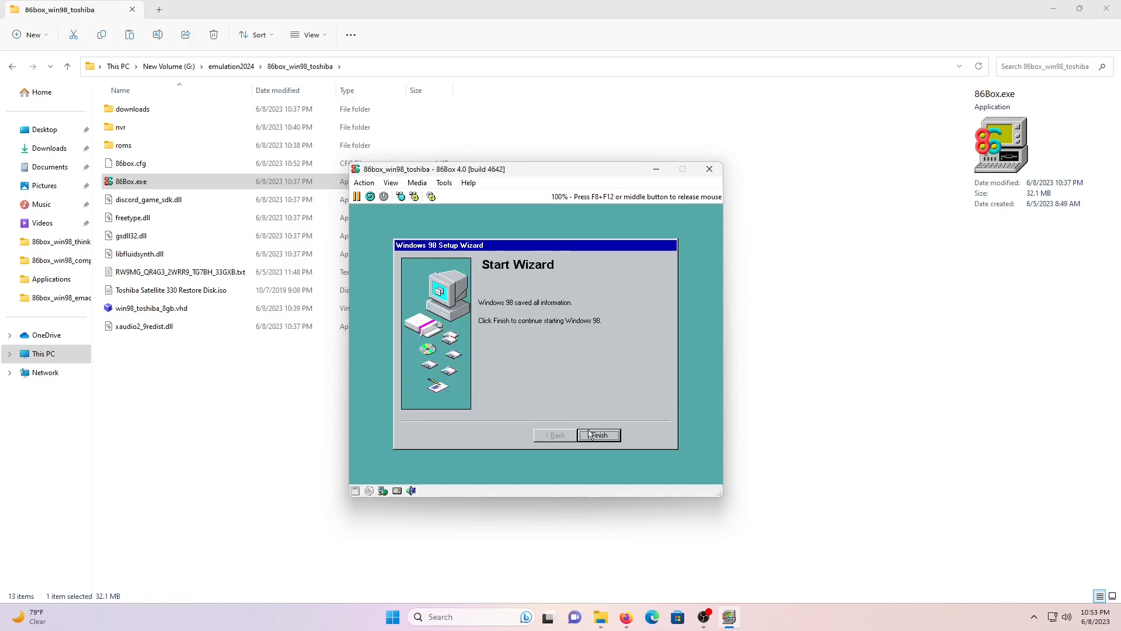
left_click(589, 434)
- Correct the mis-cased 'tOSHIBA' and confirm 'Toshiba' as the Windows user name
type("tOSHIBA")
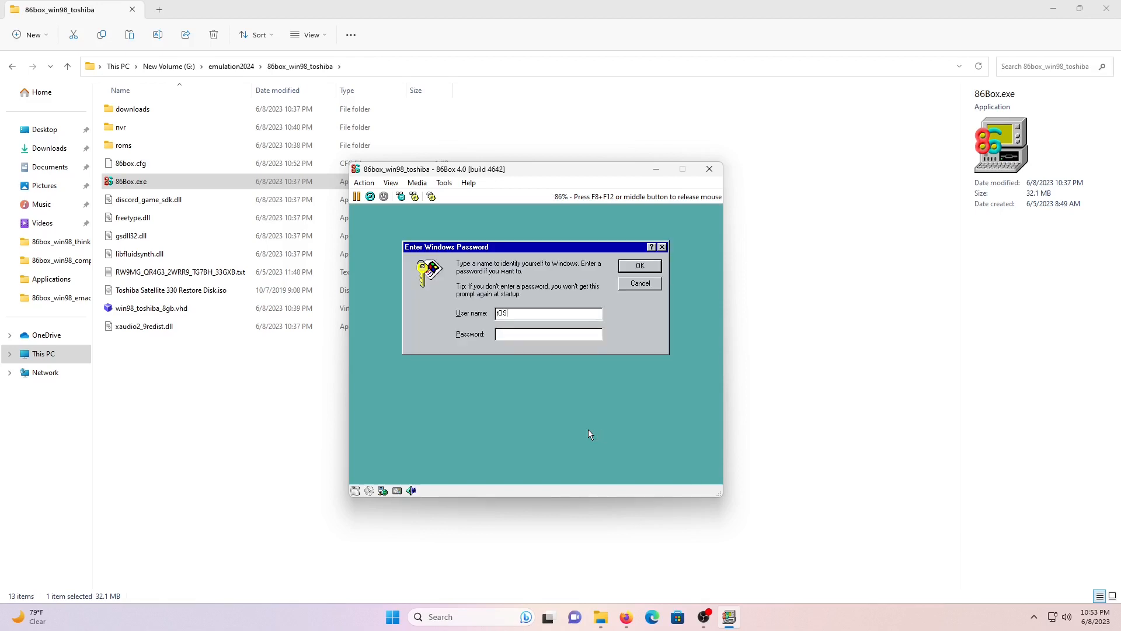
key("BackSpace")
key("BackSpace")
key("BackSpace")
key("BackSpace")
key("BackSpace")
key("BackSpace")
key("BackSpace")
type("Toshiba")
key("Return")
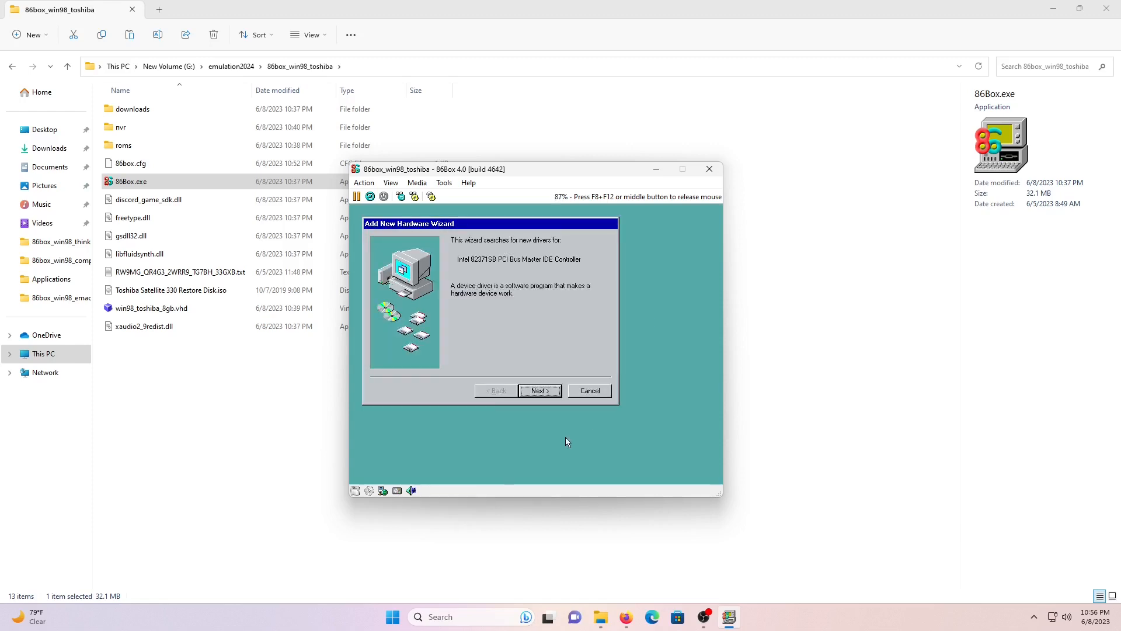
- In the IDE controller driver wizard, choose 'Search for the best driver' instead of picking from a list
left_click(540, 390)
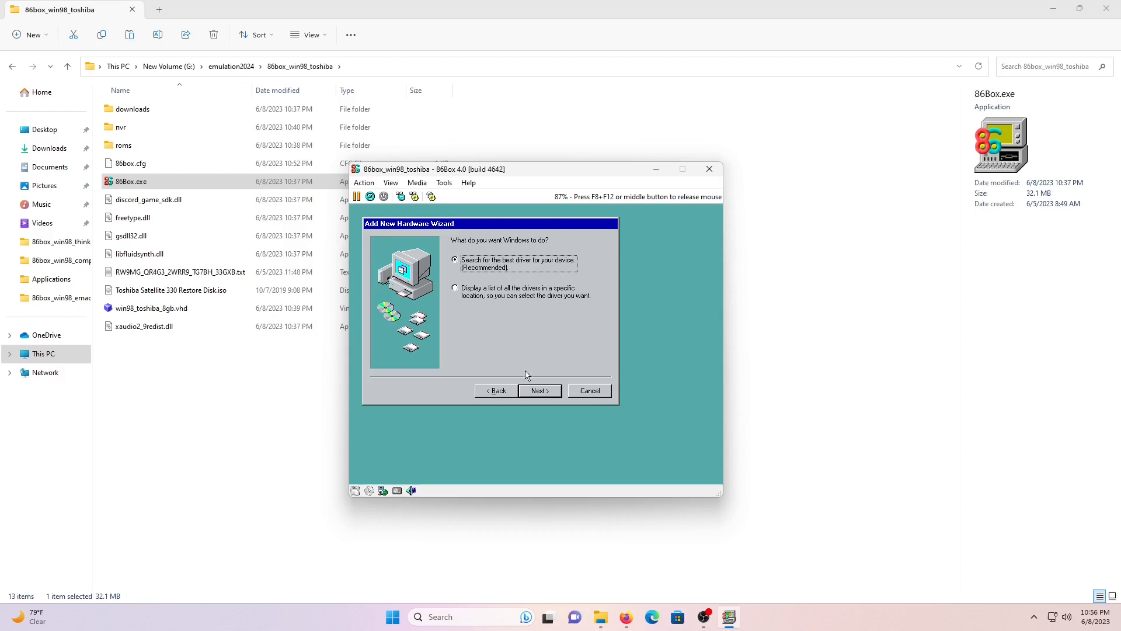
left_click(501, 296)
left_click(539, 390)
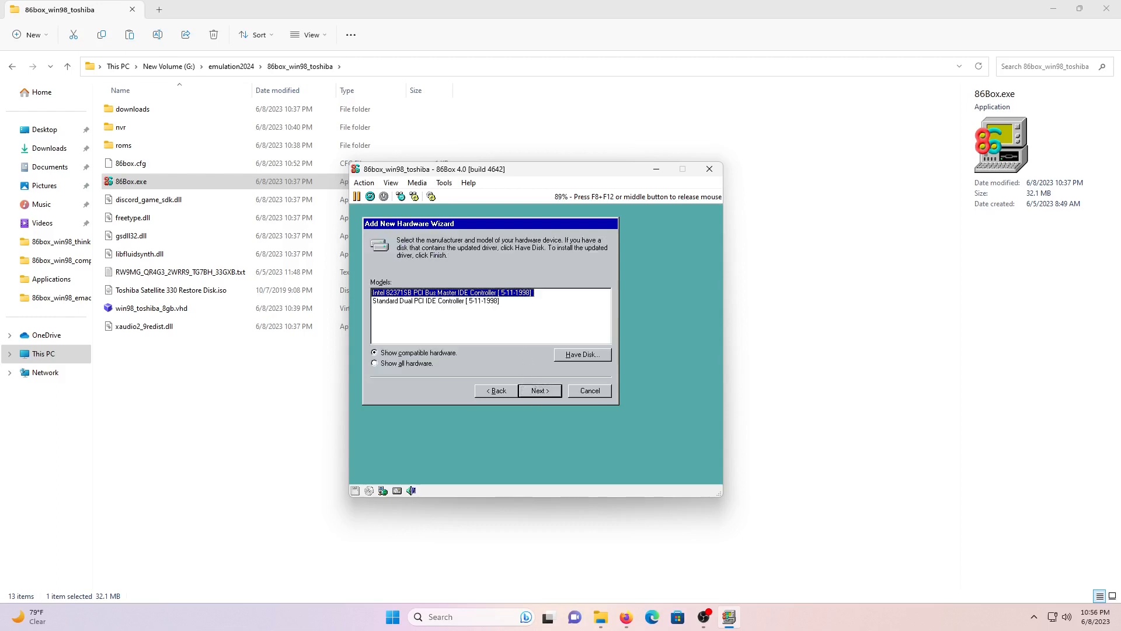
left_click(501, 393)
left_click(500, 271)
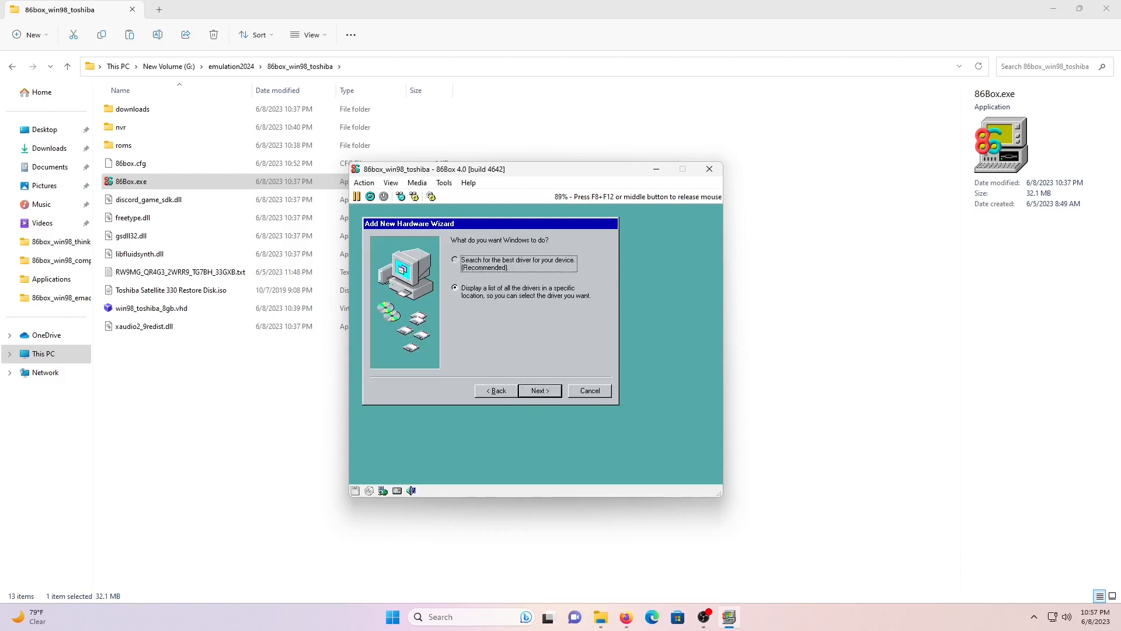
left_click(538, 391)
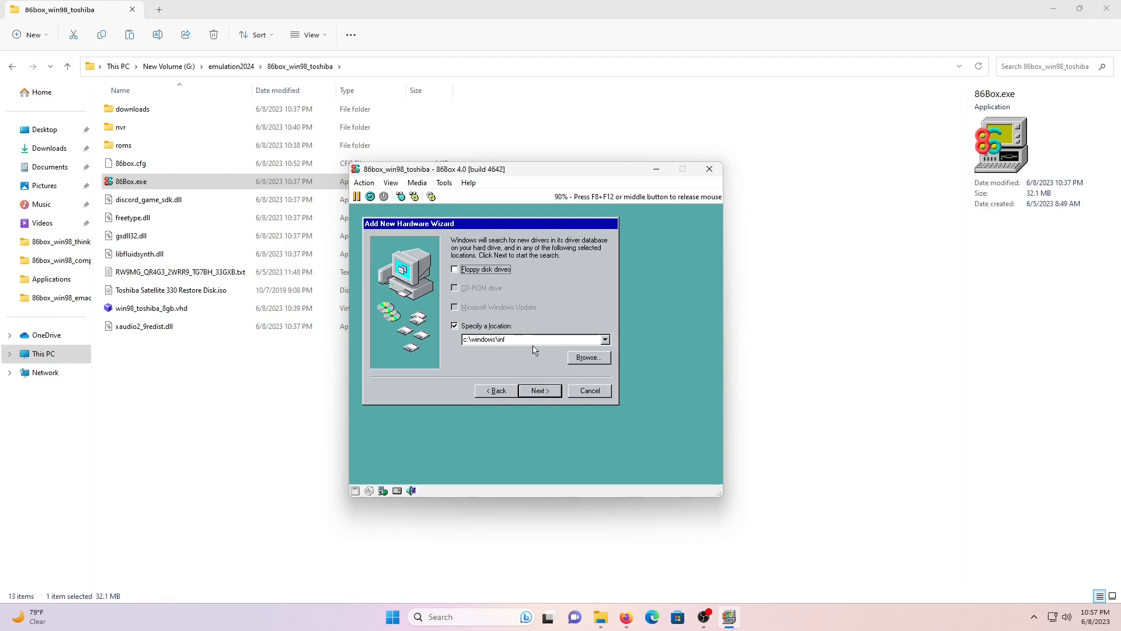
- Set C:\WINDOWS\OPTIONS\CABS as the search location and install the found IDE controller driver
left_click(586, 358)
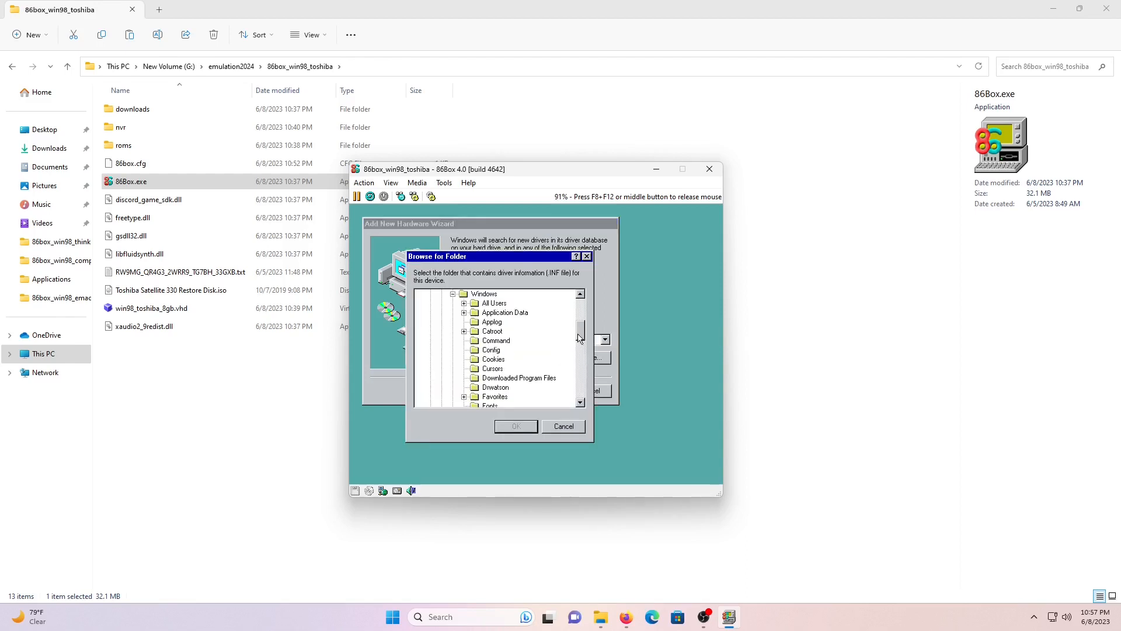
left_click_drag(581, 335, 581, 365)
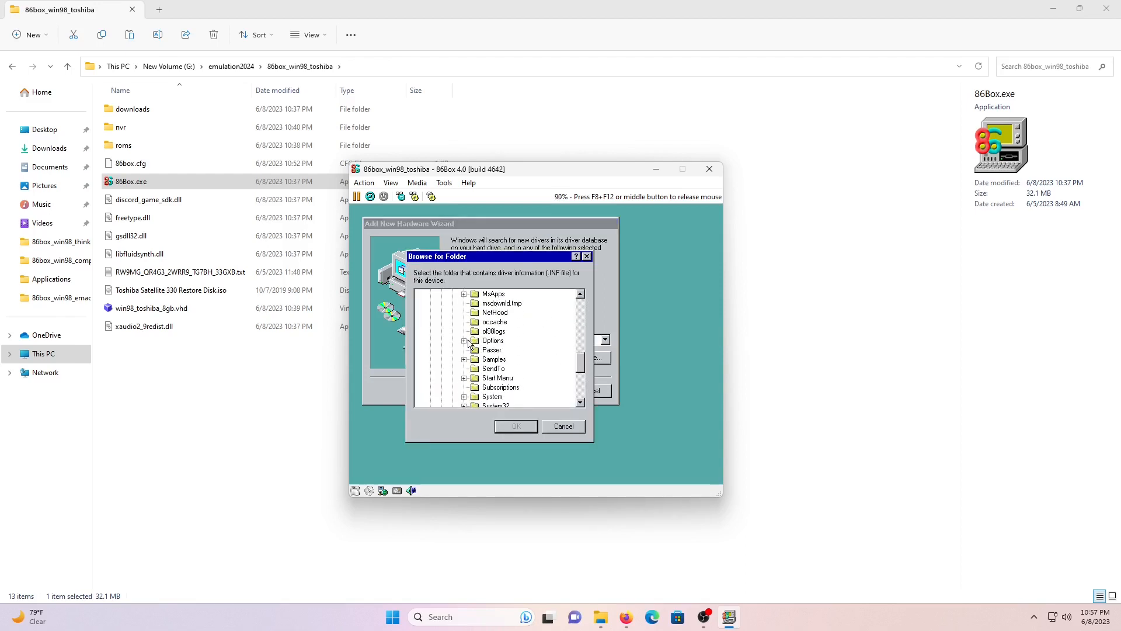
left_click(465, 341)
left_click(500, 350)
left_click(516, 426)
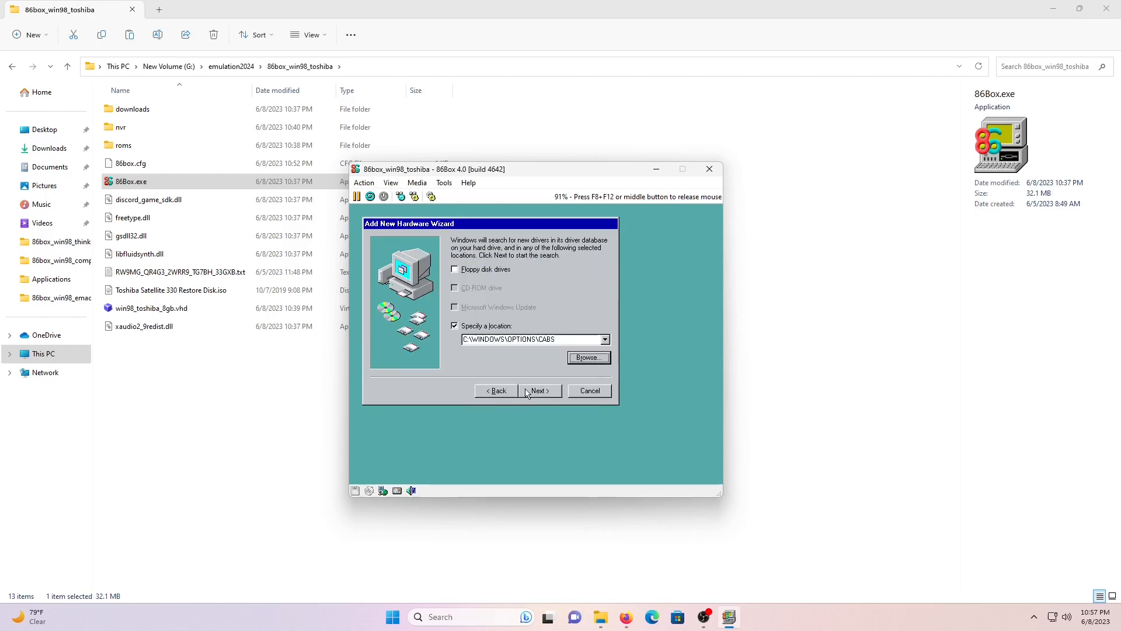
left_click(539, 390)
left_click(539, 391)
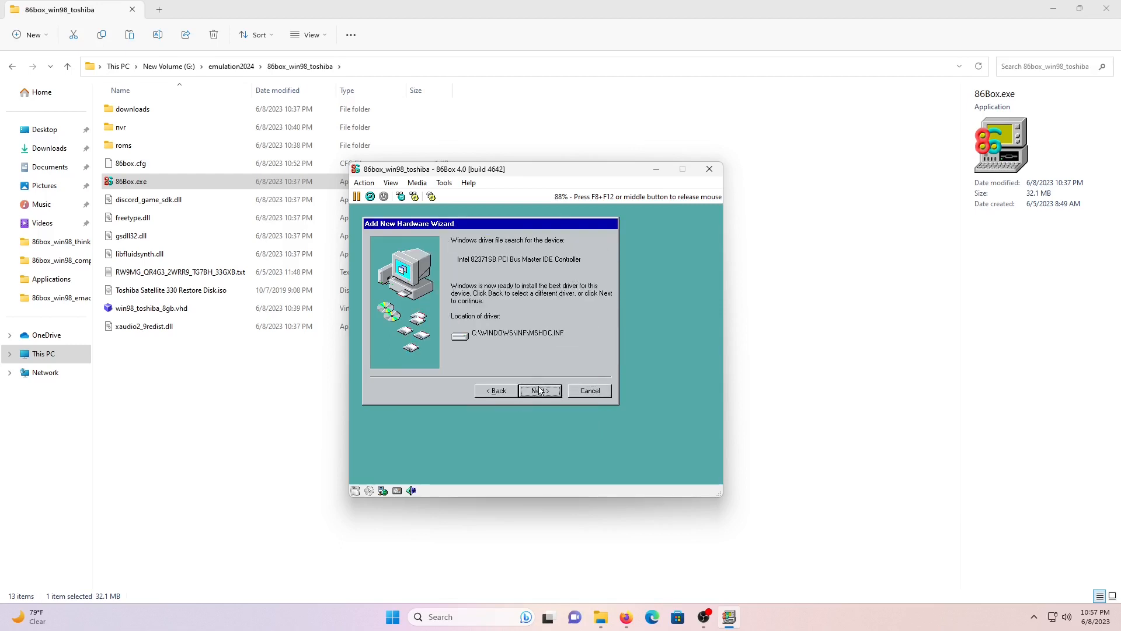
left_click(540, 390)
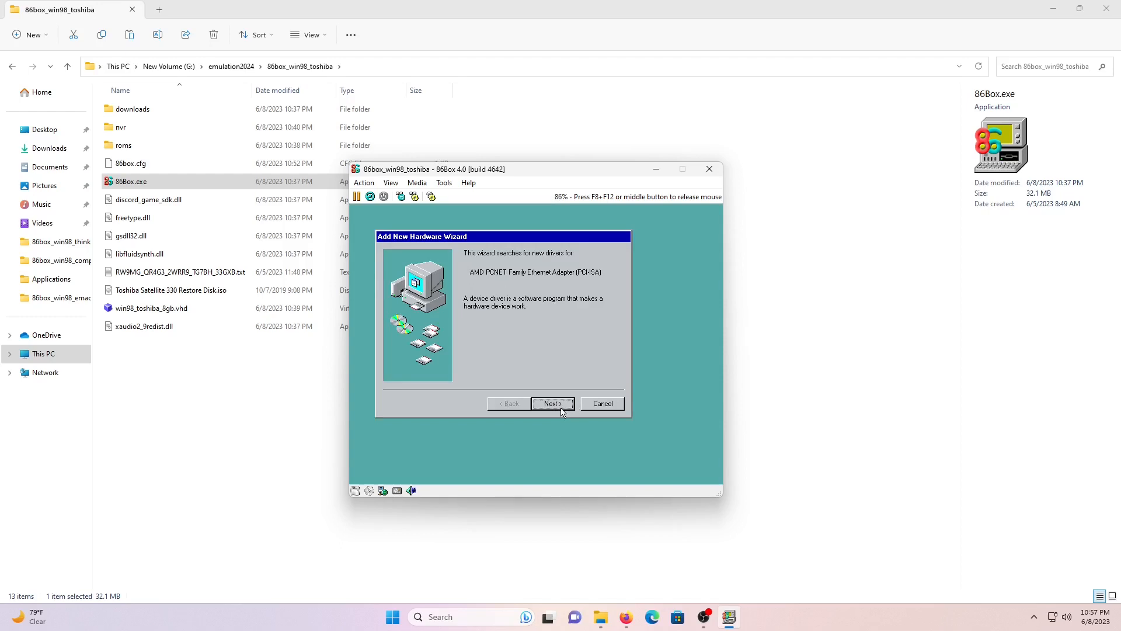
- Install the recommended AMD PCNET Ethernet driver, finish the wizard, and agree to restart Windows
left_click(561, 409)
left_click(568, 409)
left_click(569, 408)
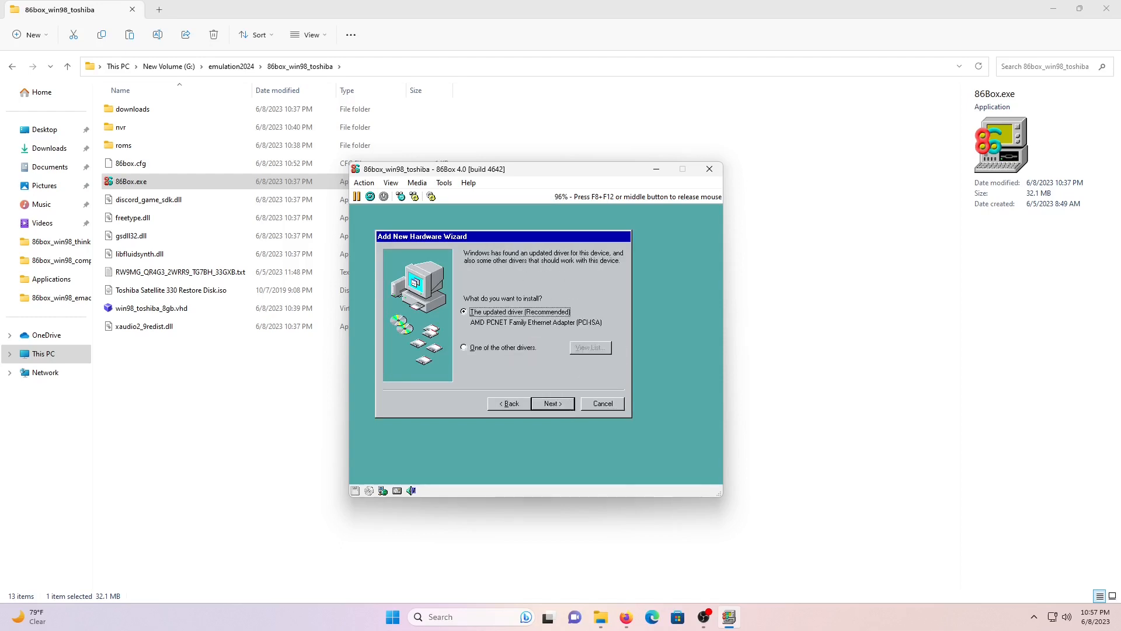
left_click(569, 409)
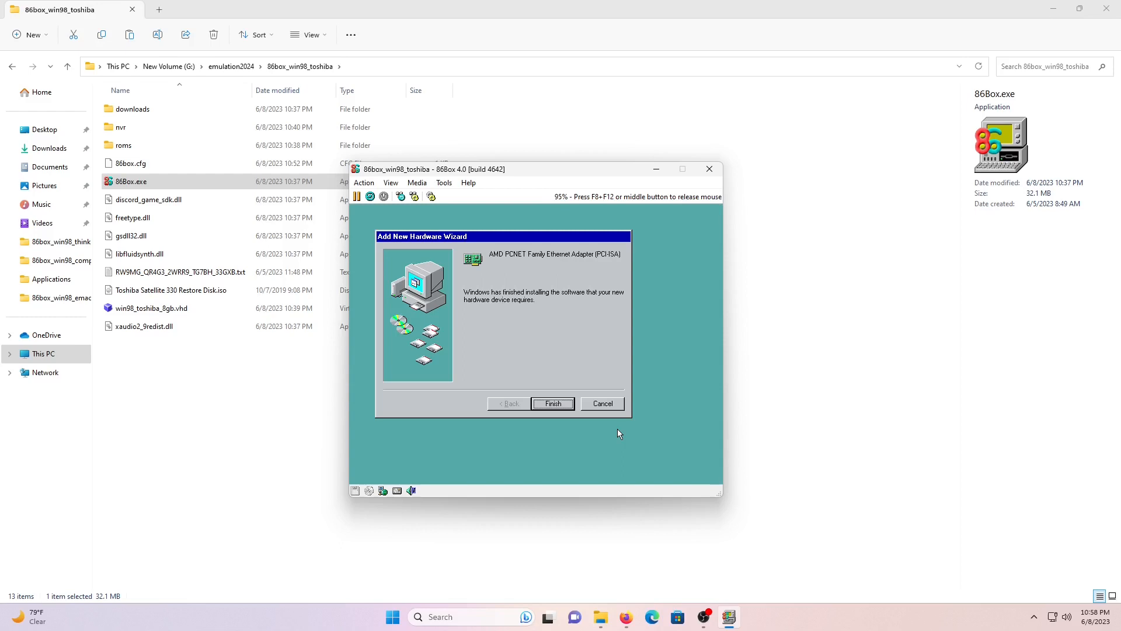
left_click(554, 403)
left_click(512, 451)
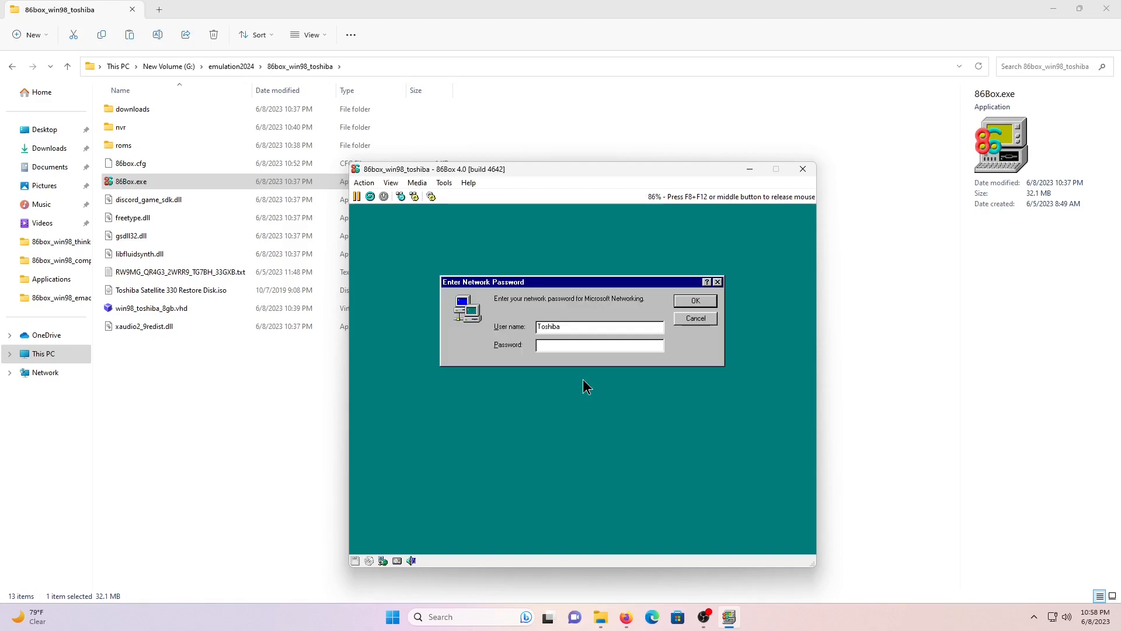
- Dismiss the password prompt, set the time zone to Central Time (US & Canada), and skip printer setup
left_click(696, 304)
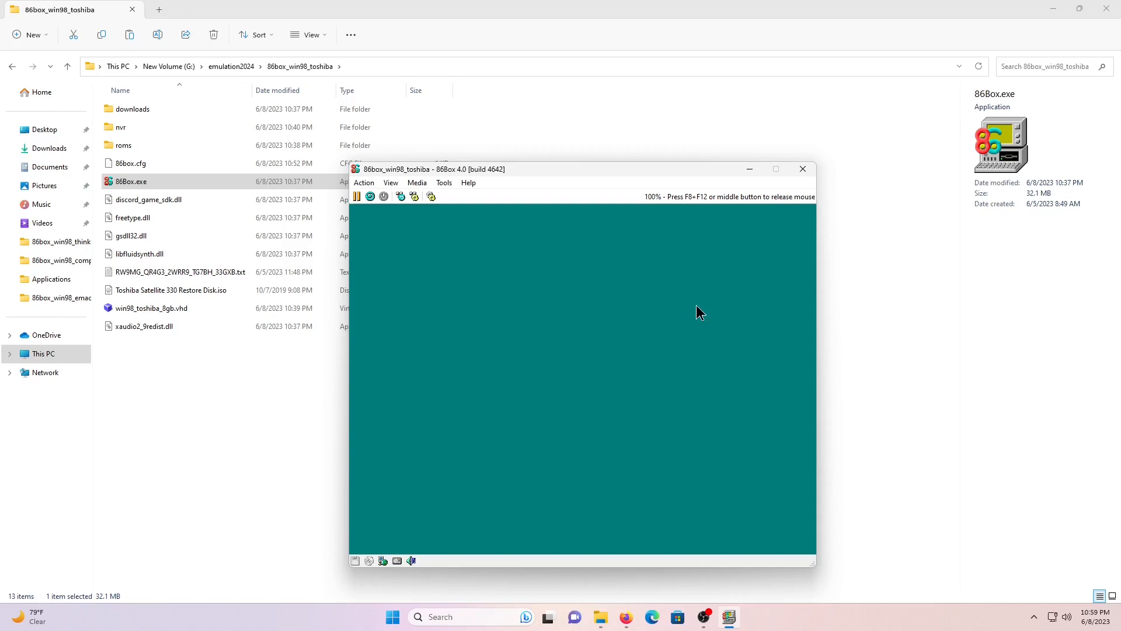
left_click(700, 310)
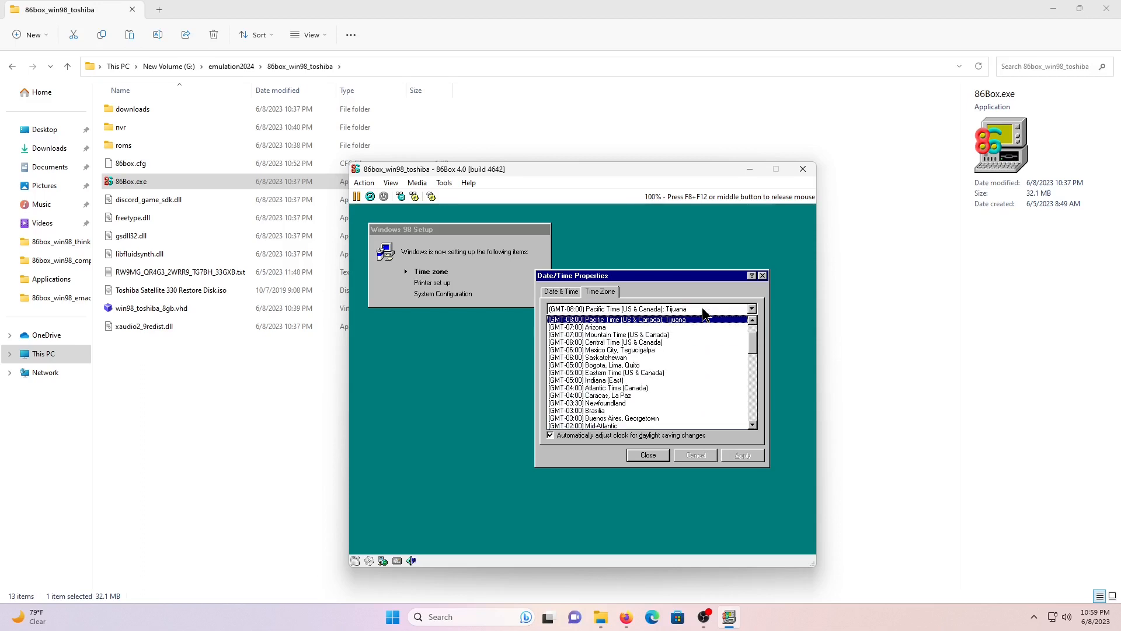
left_click(672, 345)
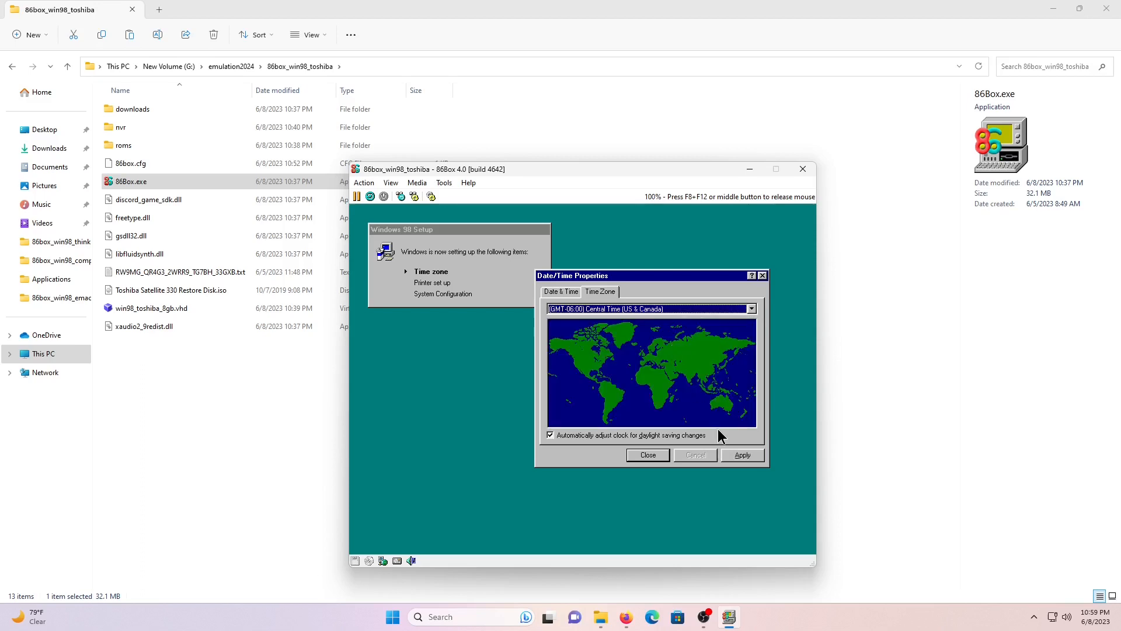
left_click(742, 456)
left_click(654, 456)
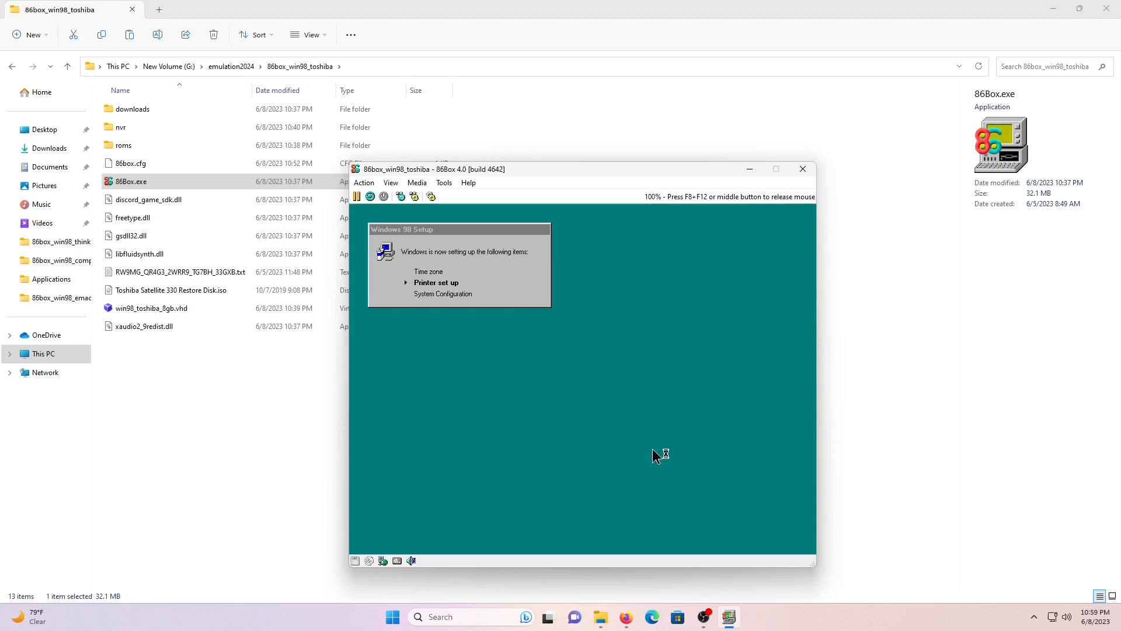
left_click(691, 458)
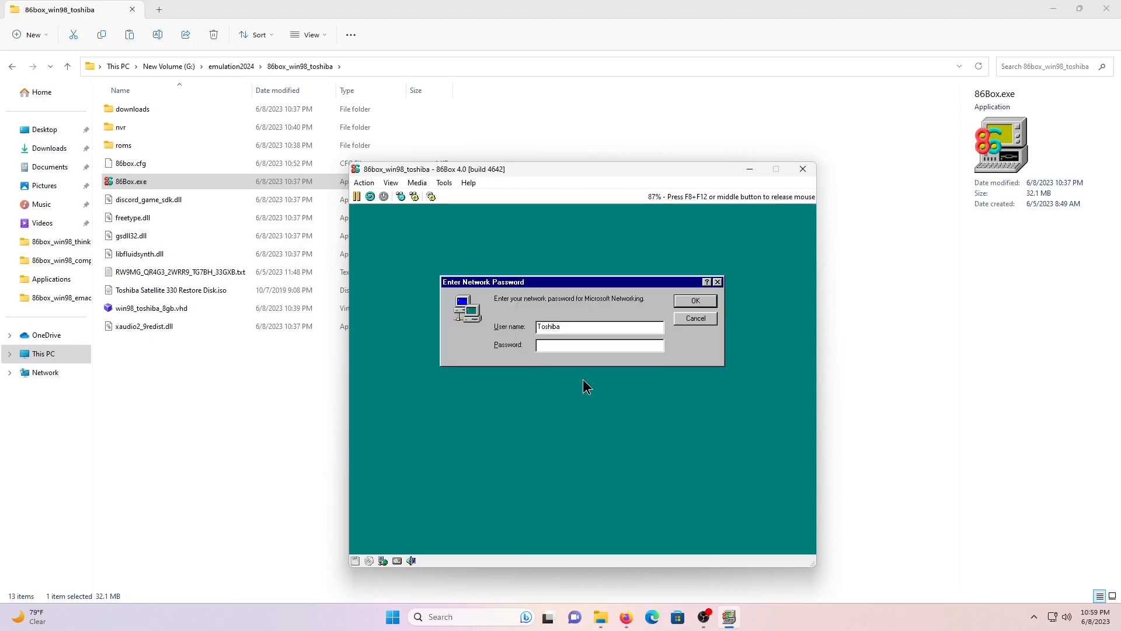
- Log on without a network password, close the Welcome screen, and decline the Norton AntiVirus scan
left_click(681, 304)
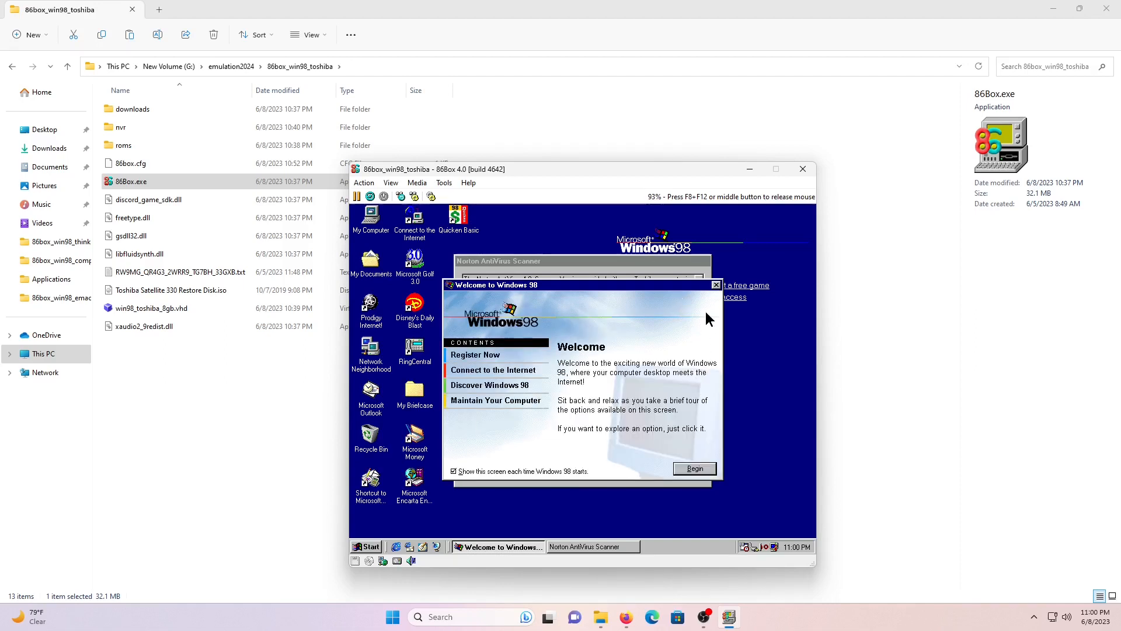
left_click(716, 285)
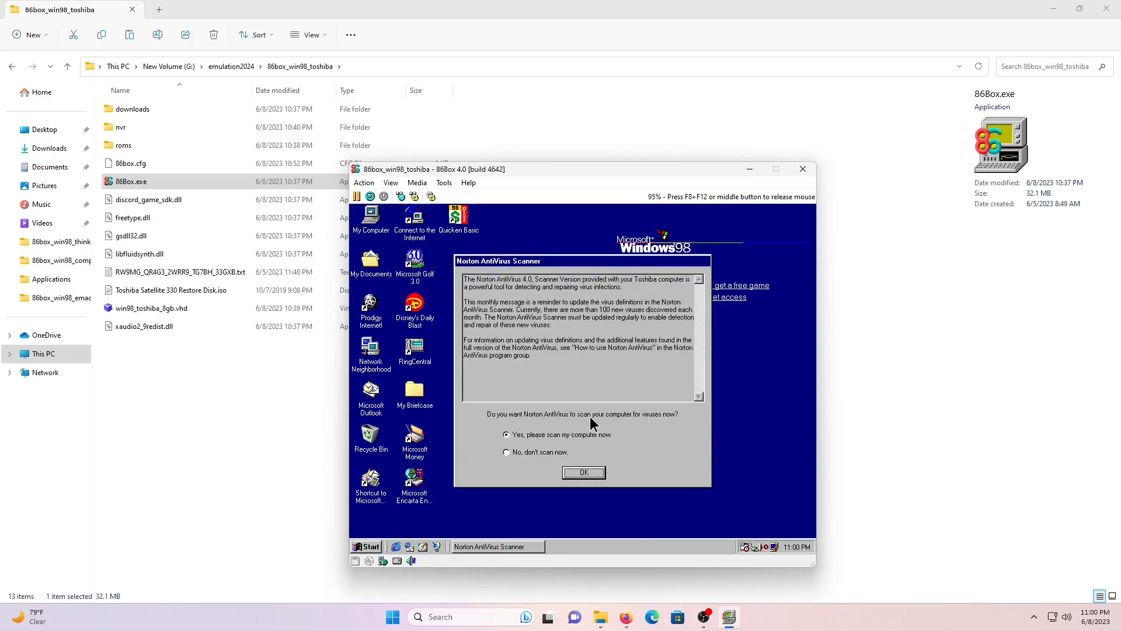
left_click(527, 453)
left_click(583, 473)
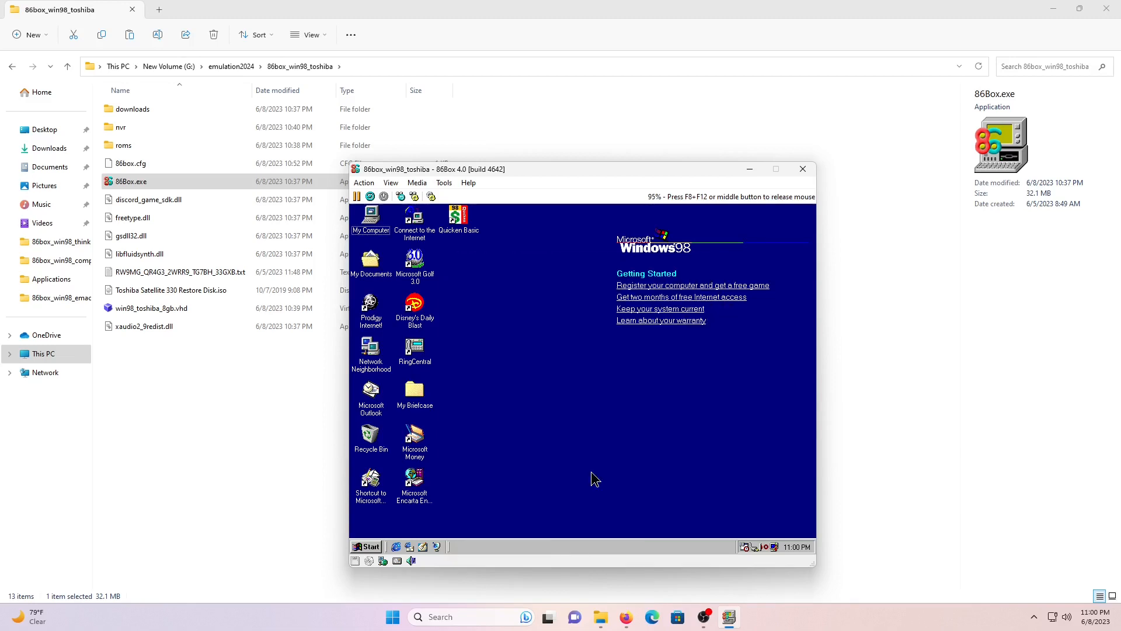
left_click(372, 547)
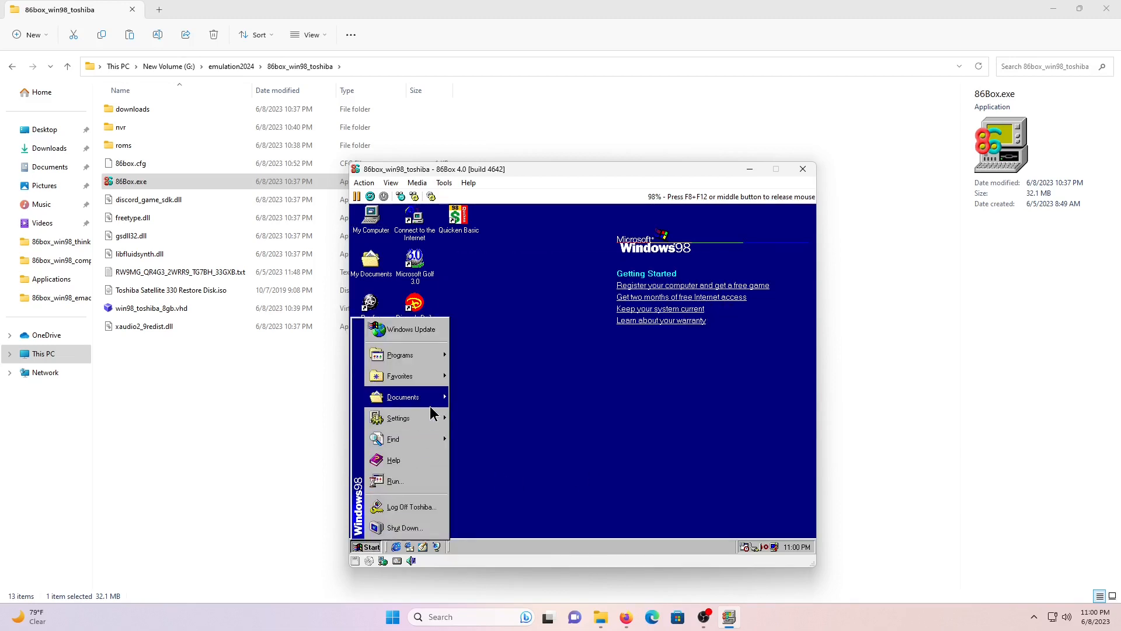
- Launch Add New Hardware from the Control Panel and run the Plug and Play device search
mouse_move(433, 418)
left_click(476, 415)
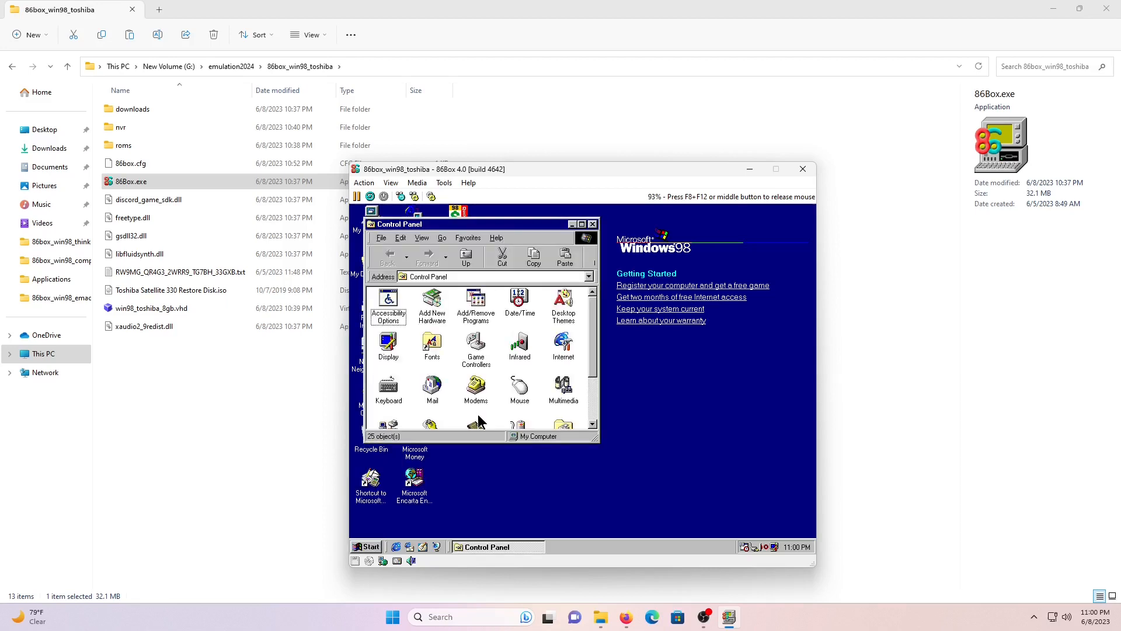
double_click(433, 299)
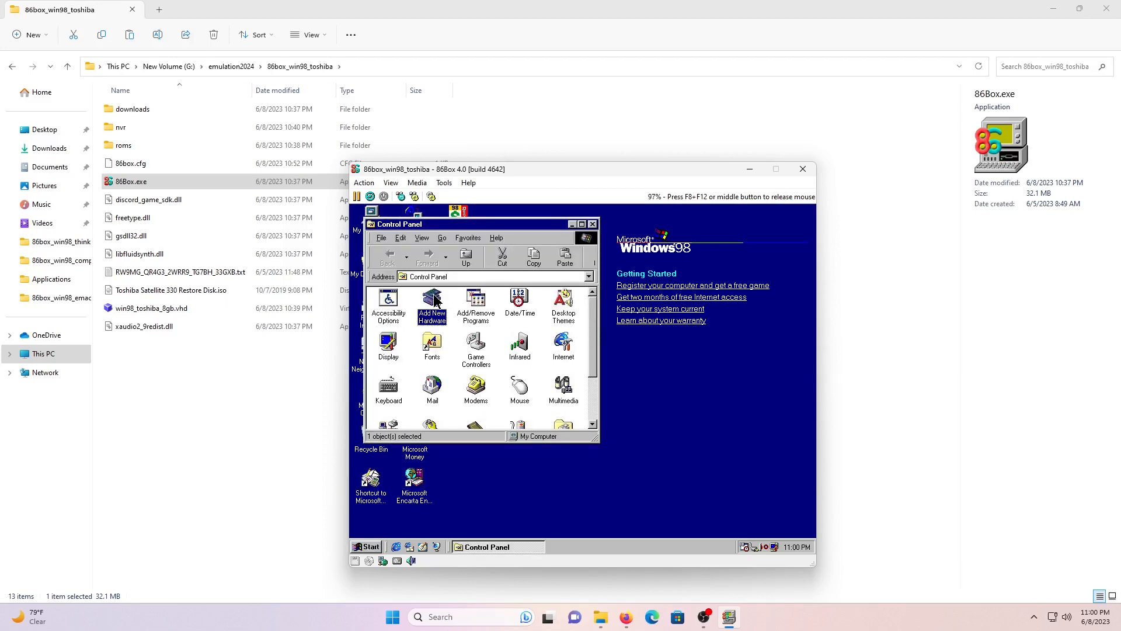
left_click(606, 455)
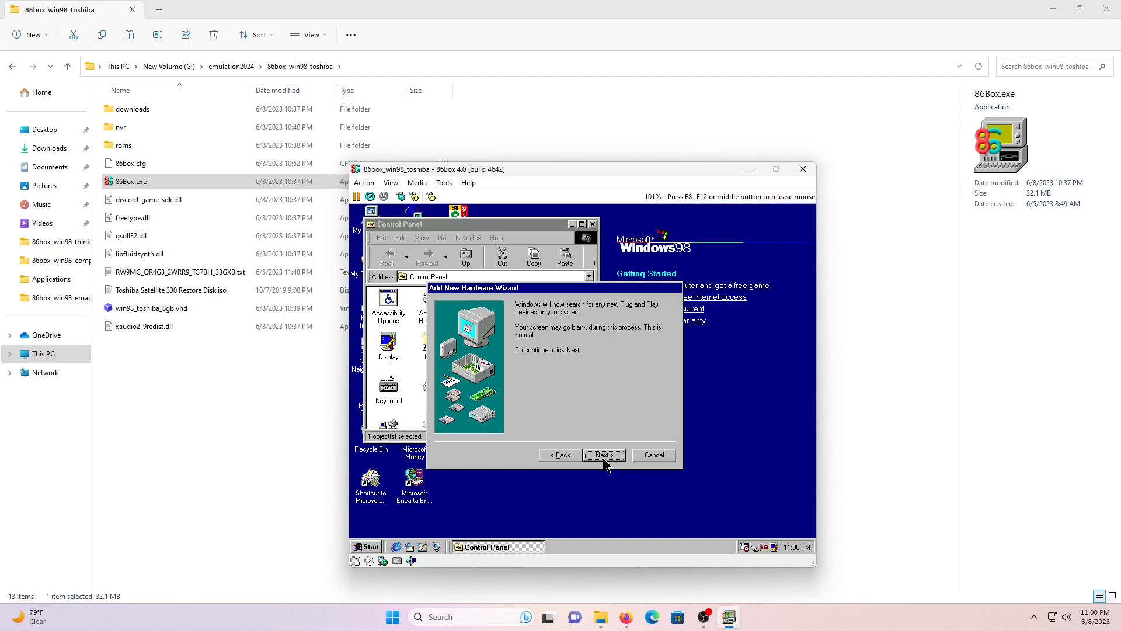
left_click(604, 458)
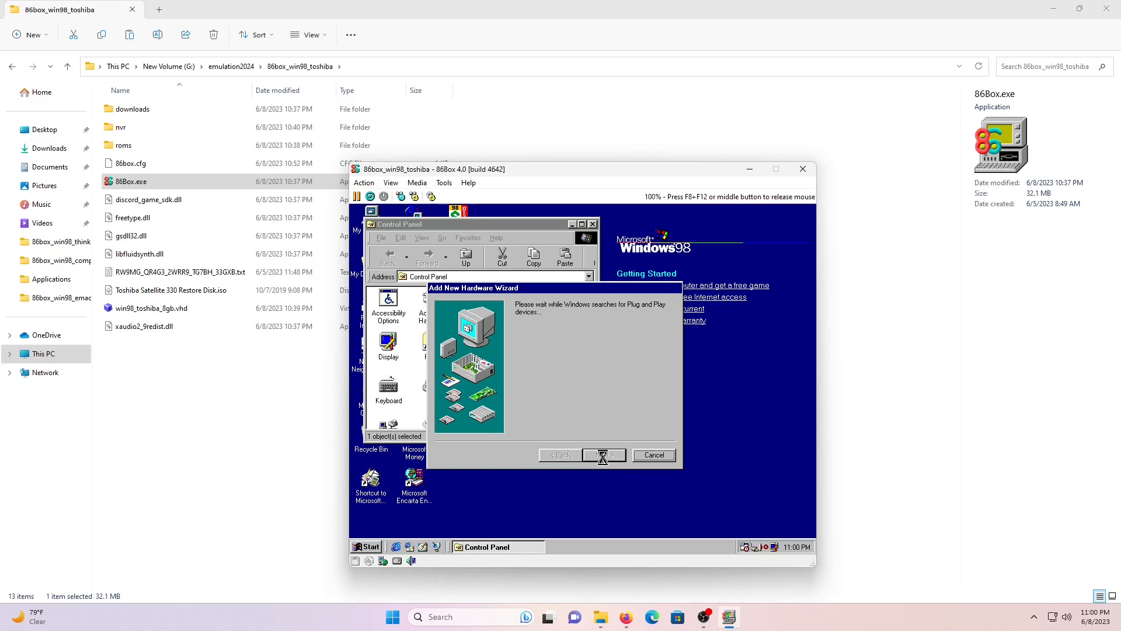
- Choose to pick hardware from a list and select 'Sound, video and game controllers'
left_click(551, 416)
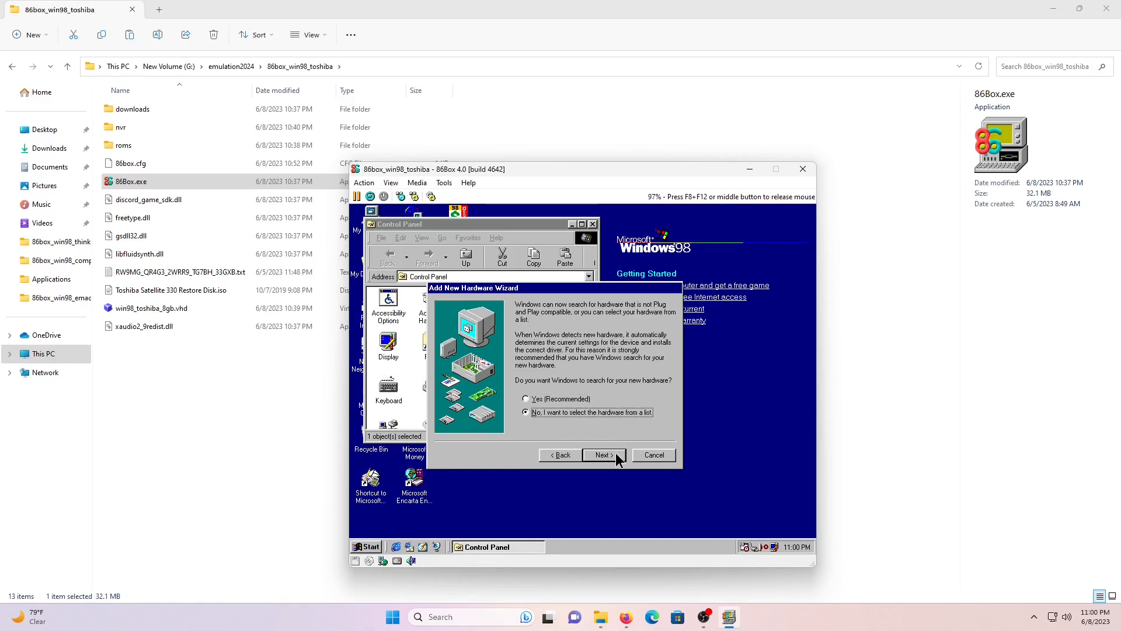
left_click(606, 455)
left_click_drag(663, 357, 662, 429)
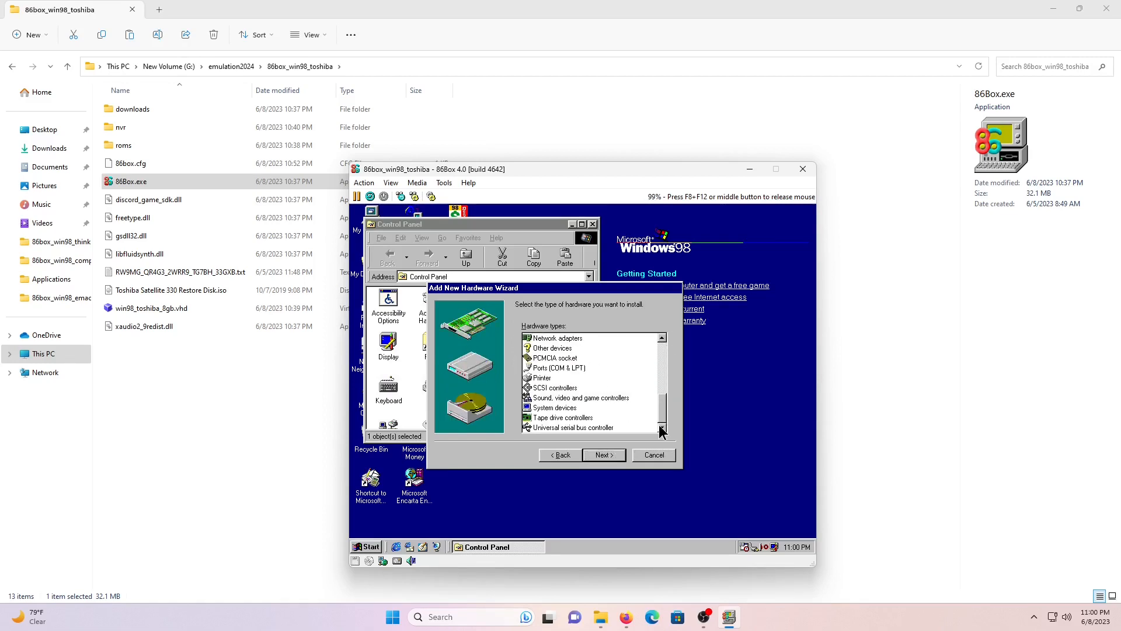
left_click(550, 399)
left_click(607, 455)
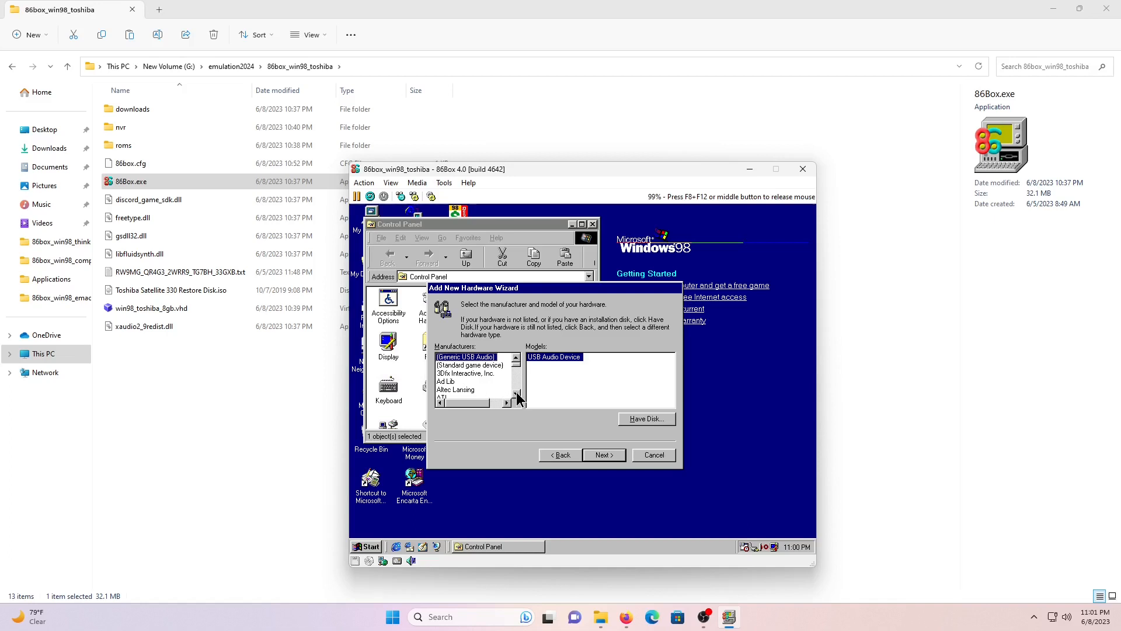
- Install Creative's Sound Blaster 16 or AWE-32 or compatible driver with default resource settings
left_click(517, 394)
left_click(517, 394)
left_click(517, 394)
left_click(517, 394)
left_click(517, 393)
left_click(517, 394)
left_click(449, 381)
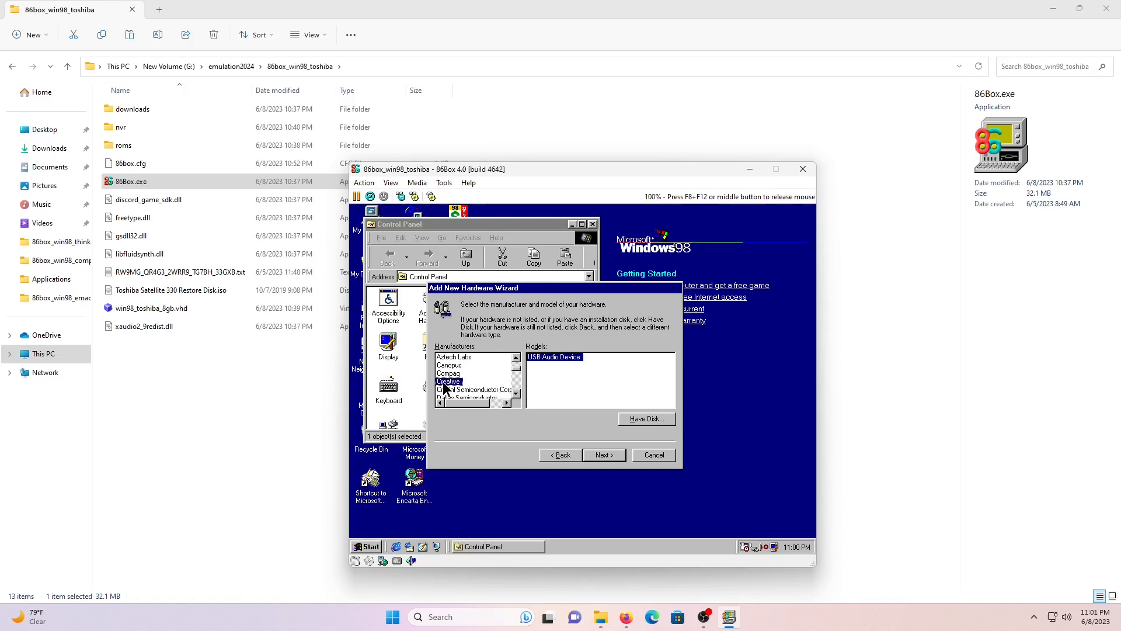
left_click(673, 374)
left_click(673, 368)
left_click(588, 373)
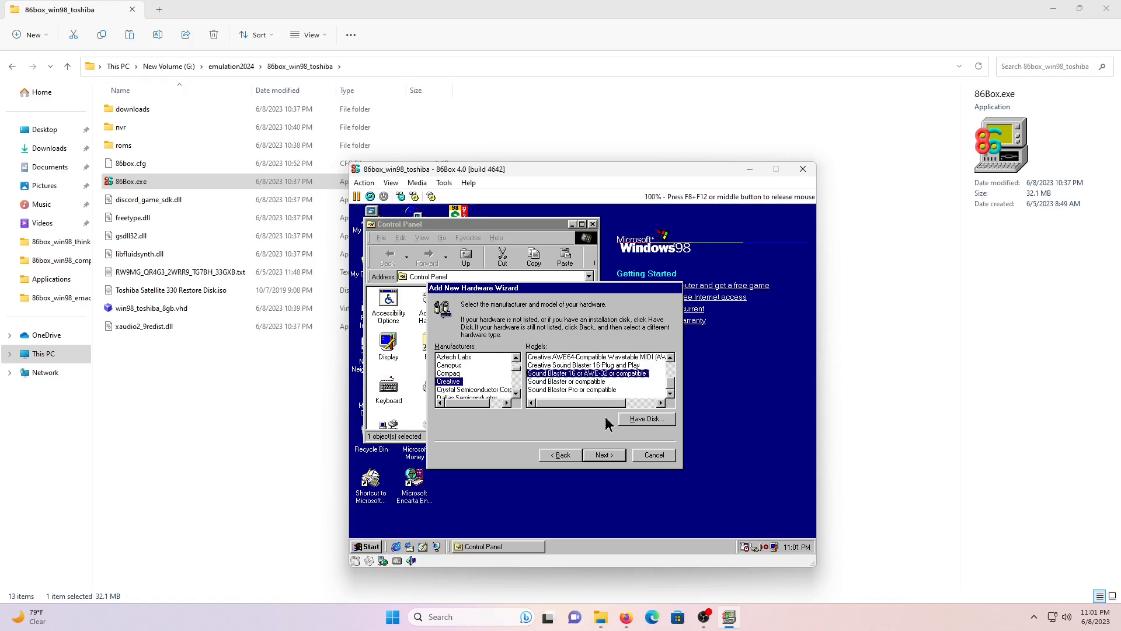
left_click(603, 455)
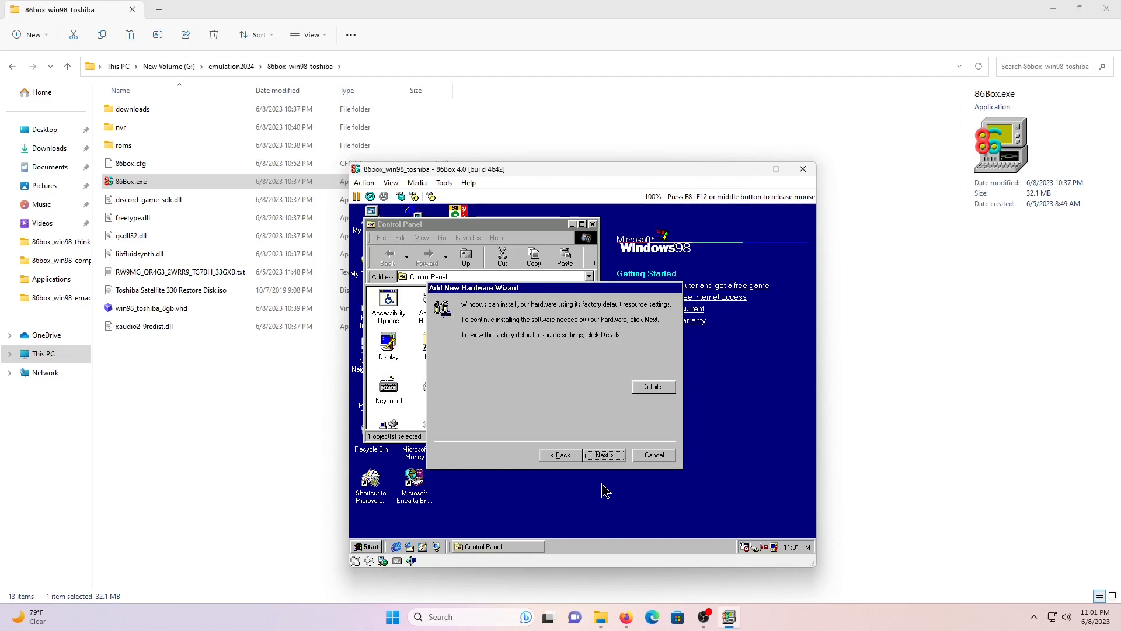
key("Return")
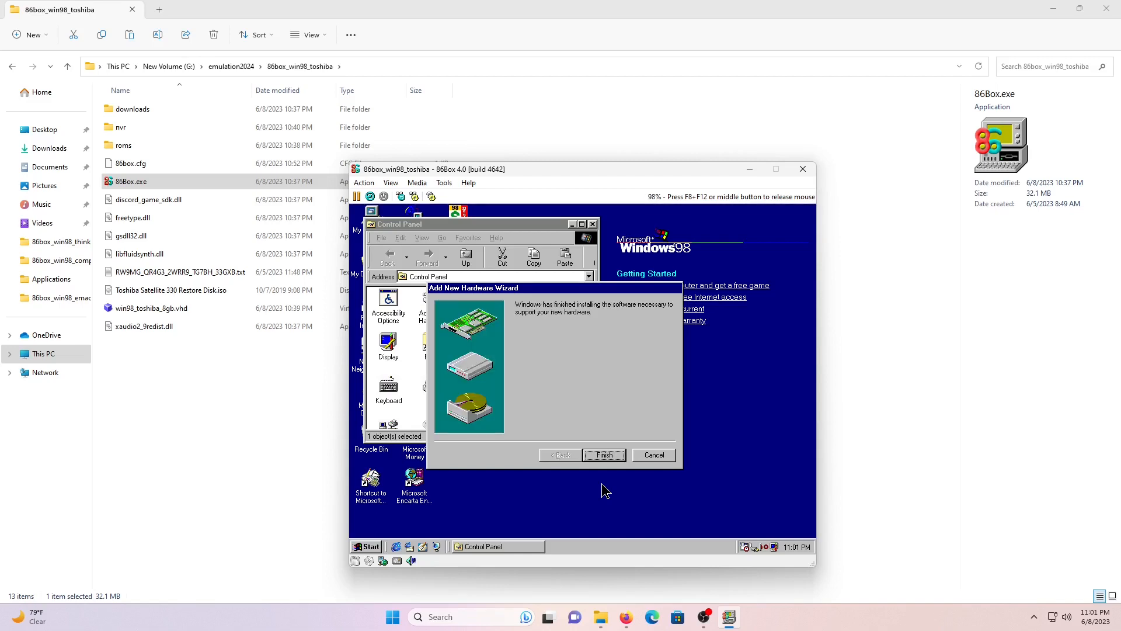
left_click(605, 455)
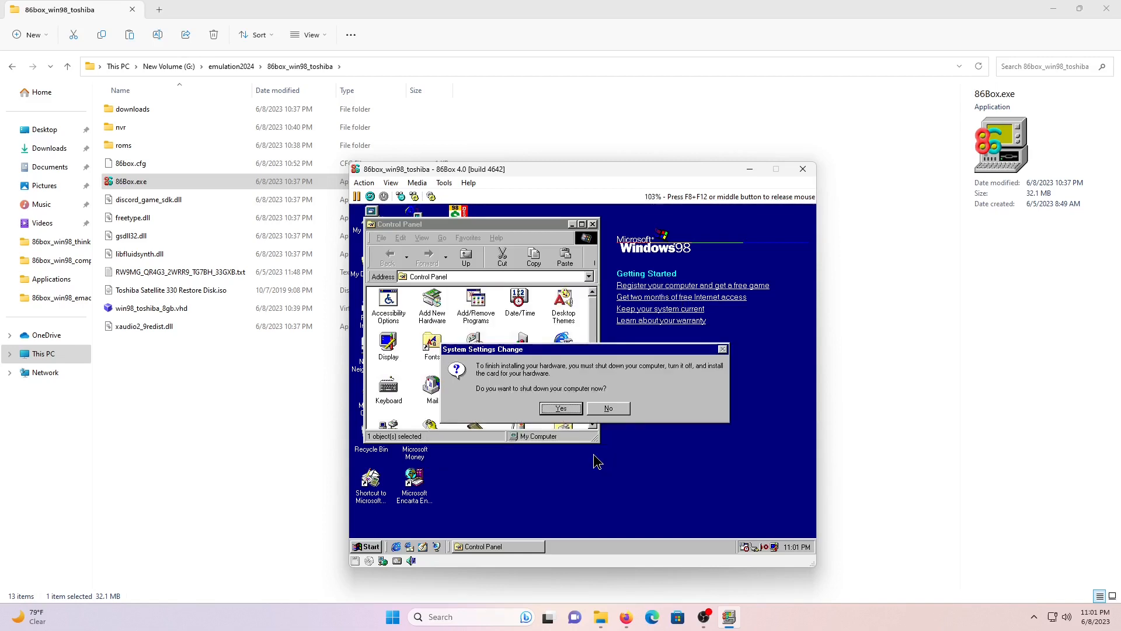
- Shut down Windows, release the mouse, and hard-reset the emulated machine via Action > Hard Reset
left_click(559, 411)
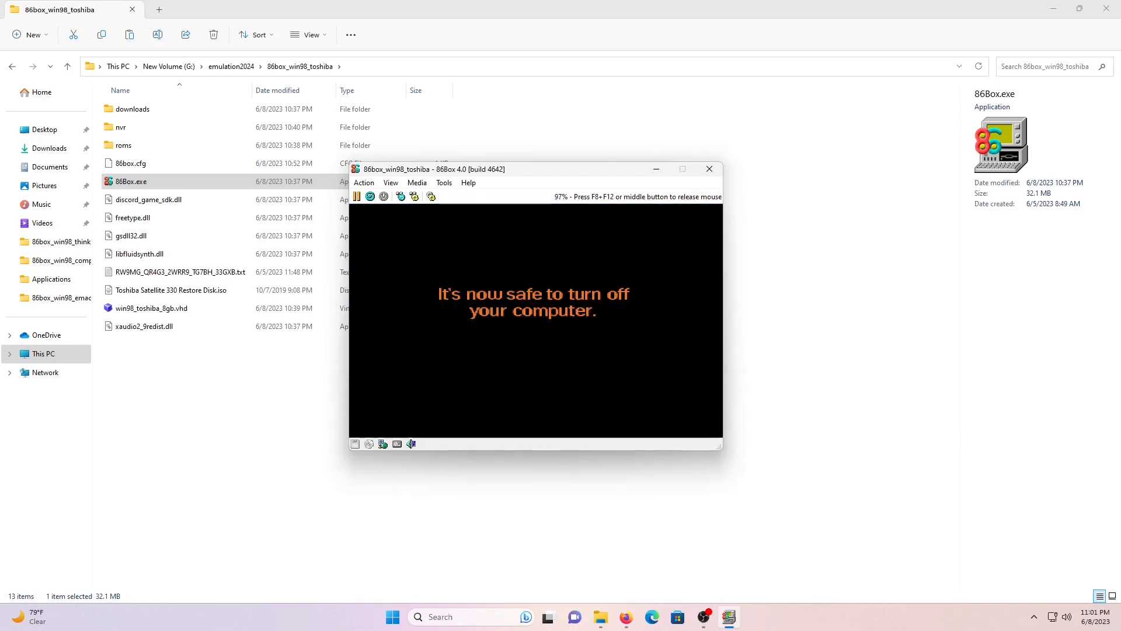
middle_click(540, 312)
left_click(364, 182)
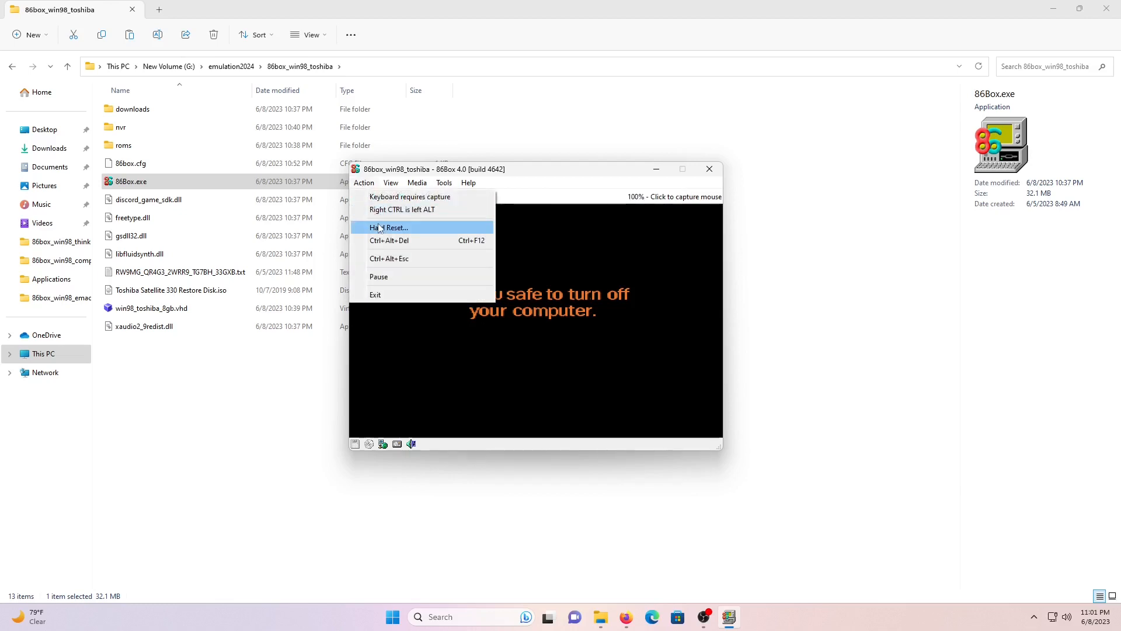
left_click(403, 228)
left_click(560, 323)
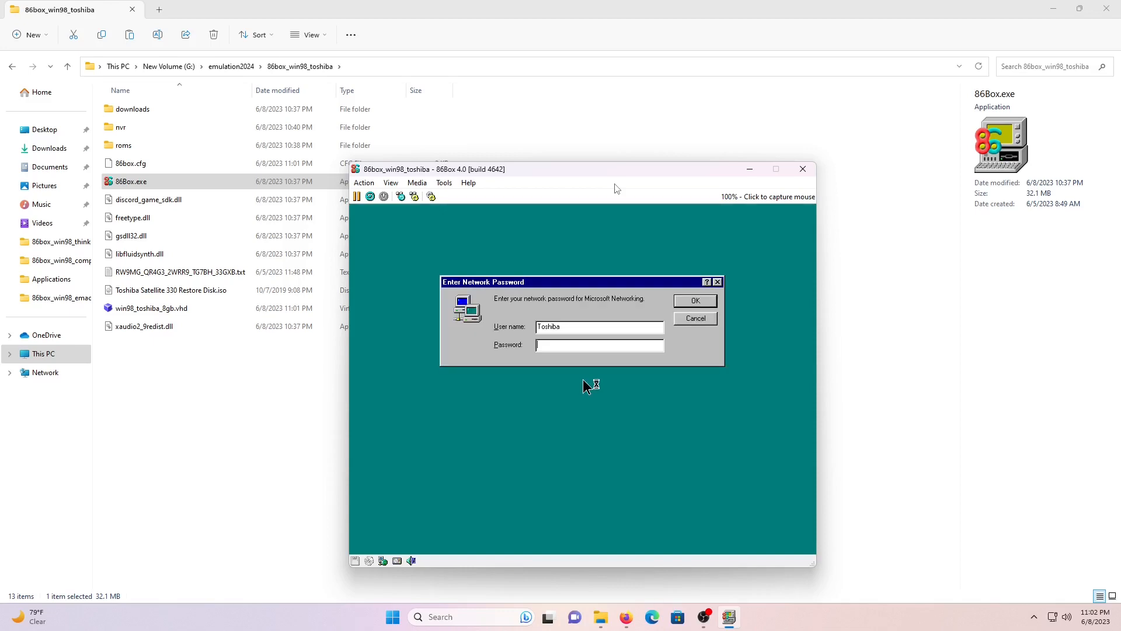
- Capture the mouse and log on to Windows 98 leaving the network password blank
left_click(588, 364)
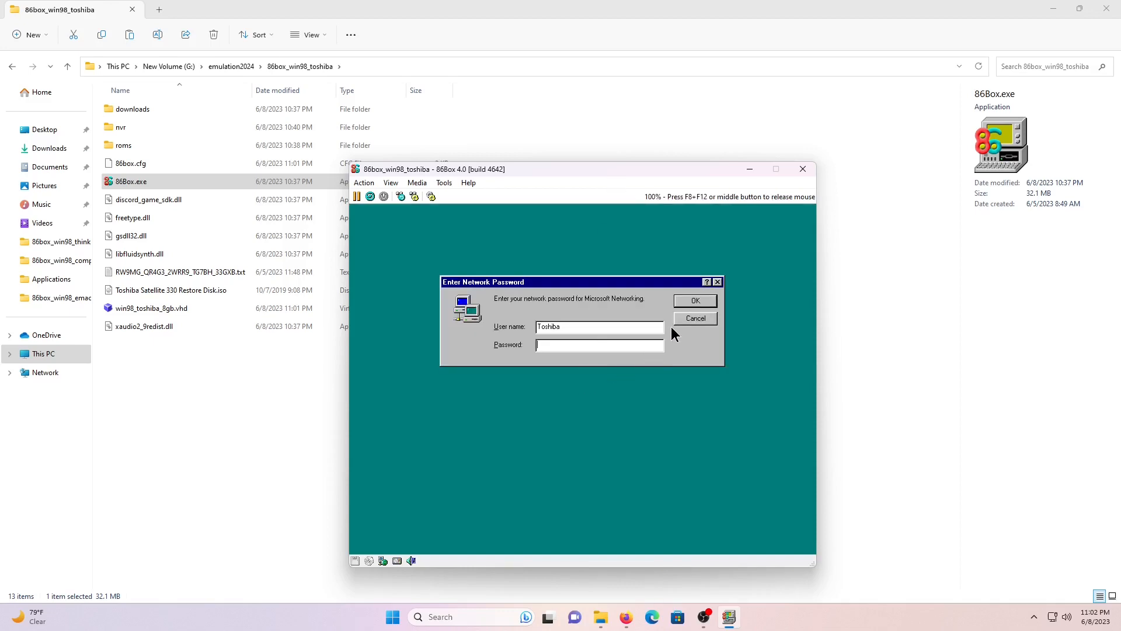
left_click(692, 303)
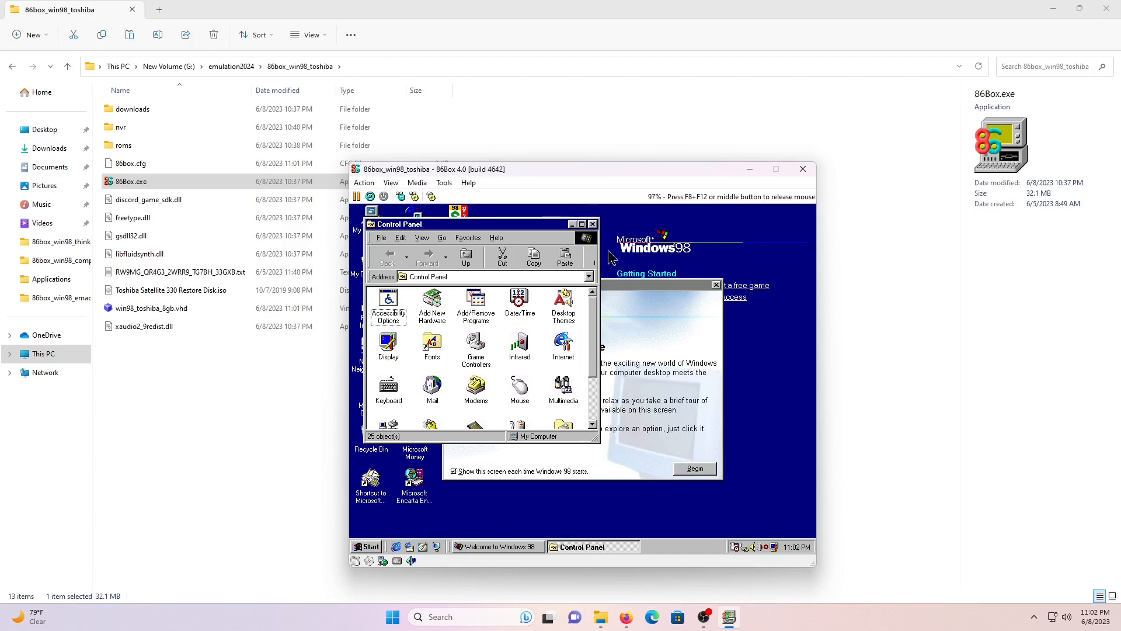
- Close the Windows 98 Control Panel window
left_click(592, 224)
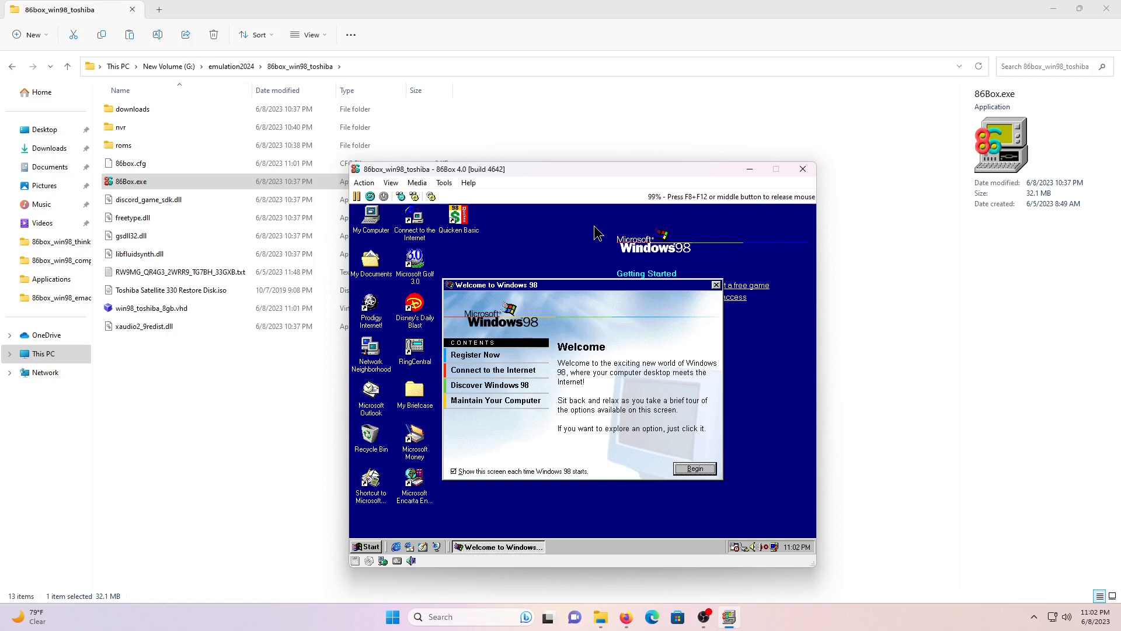
- Dismiss the Welcome to Windows 98 window and open Run from the Start menu
left_click(716, 285)
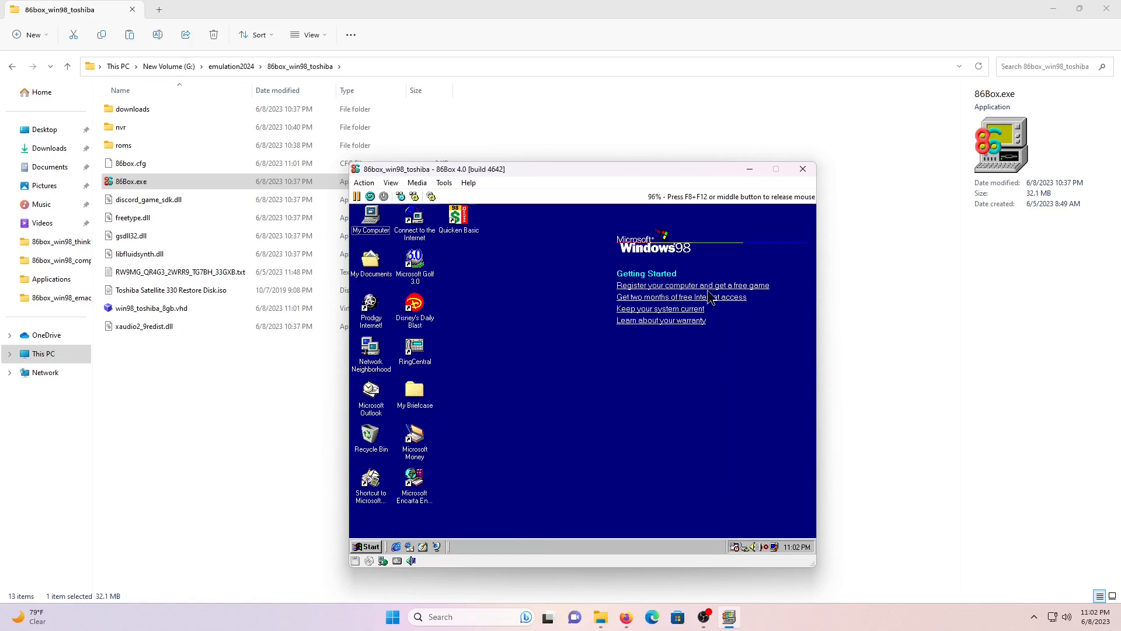
left_click(359, 547)
left_click(409, 491)
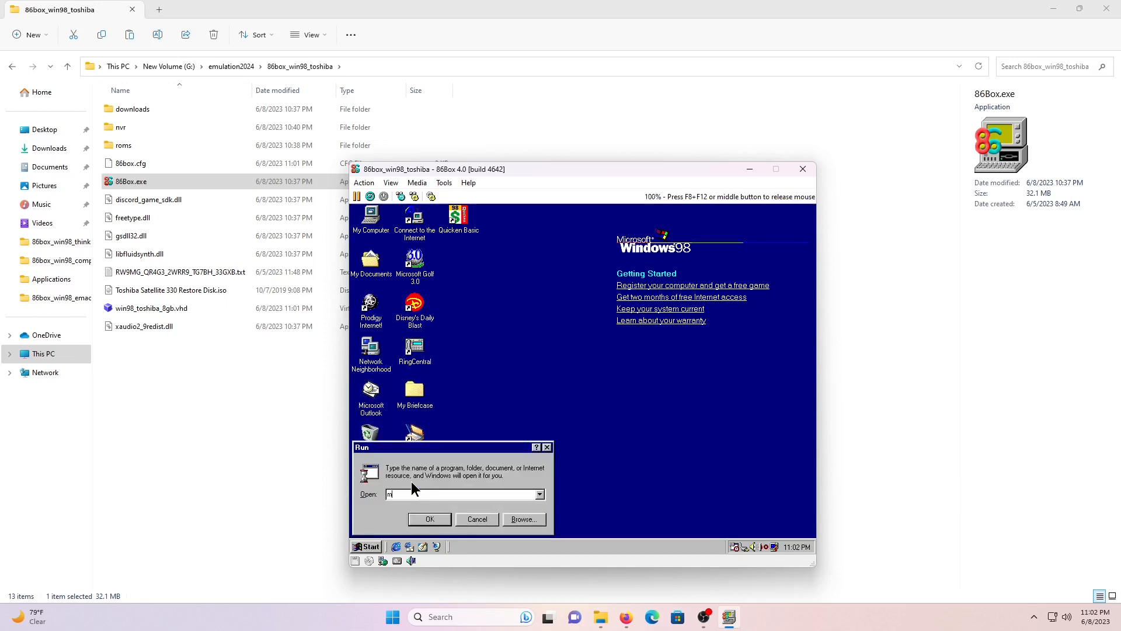
- In msconfig's Startup list, disable IrMon, LoadPowerProfile, Norton AntiVirus Reminder, BillMinder, SchedulingAgent and TSPower
type("msconfig")
key("Return")
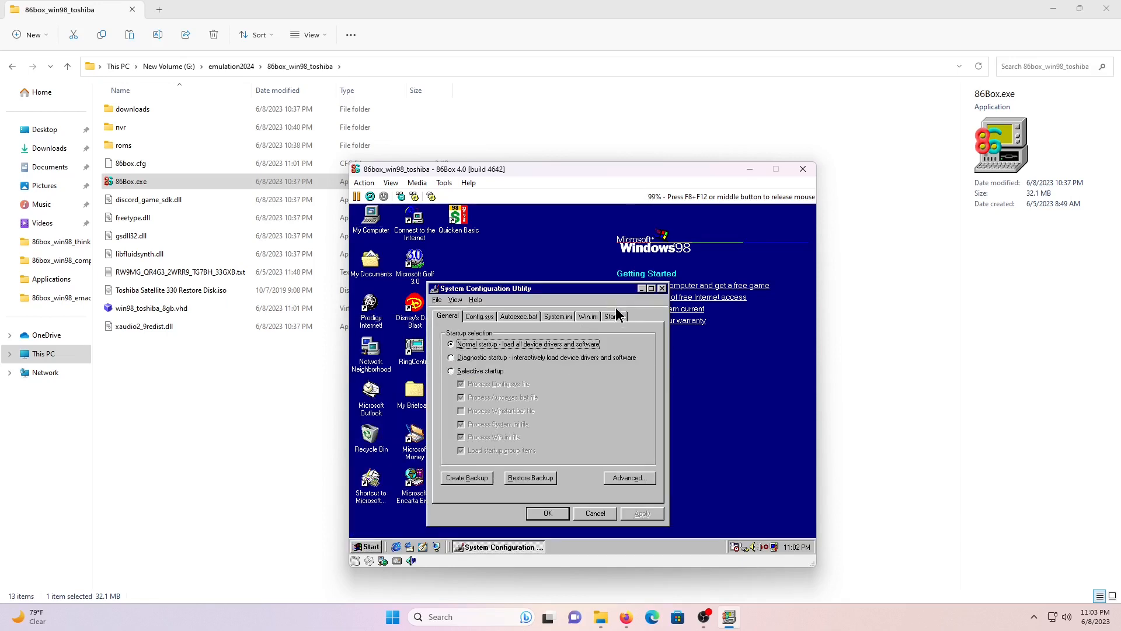
left_click(615, 316)
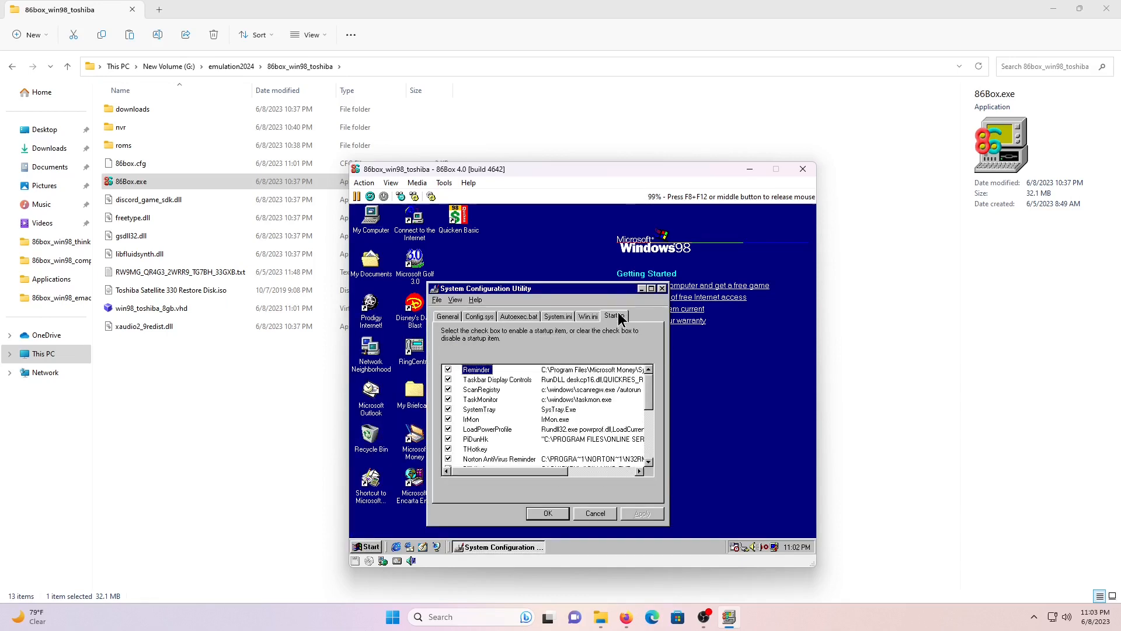
left_click(448, 418)
left_click(449, 428)
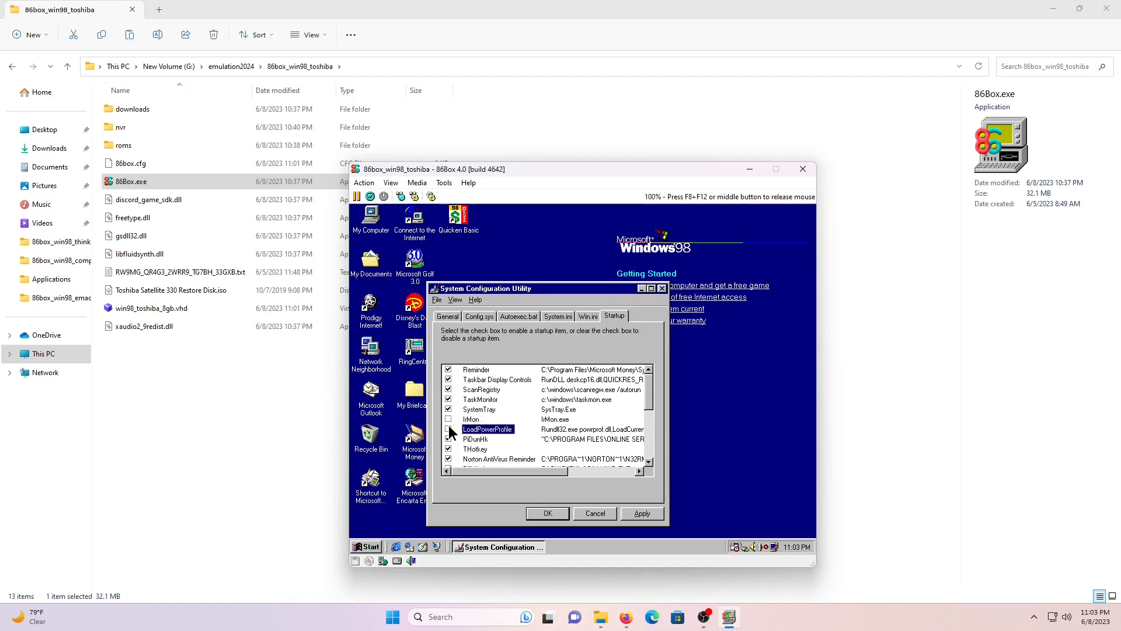
left_click_drag(651, 394, 650, 415)
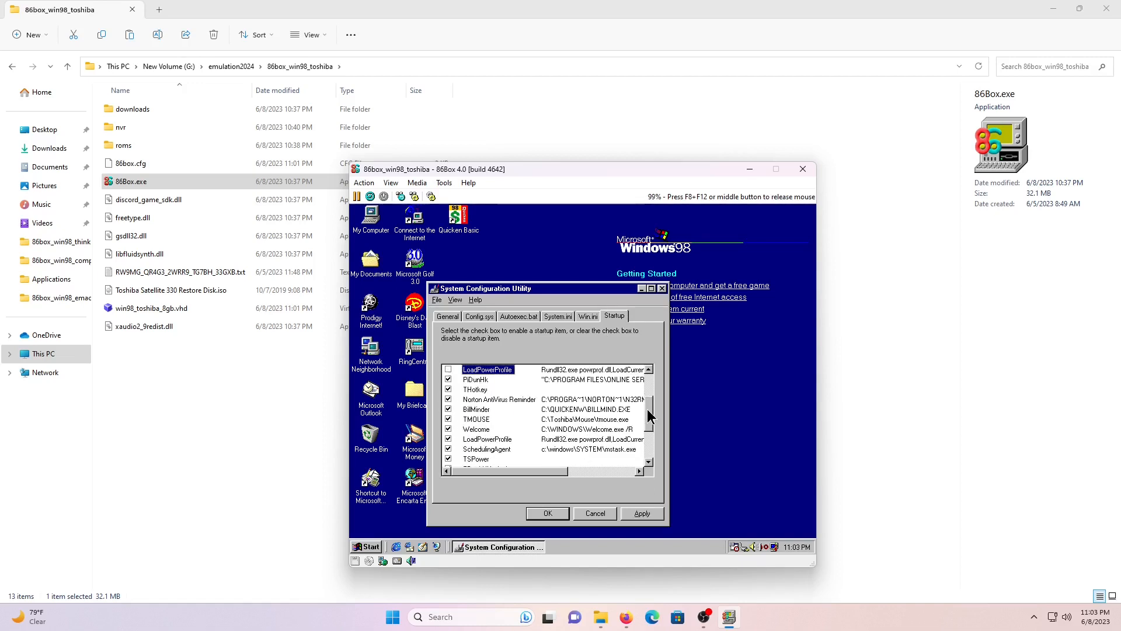
left_click(449, 399)
left_click(449, 409)
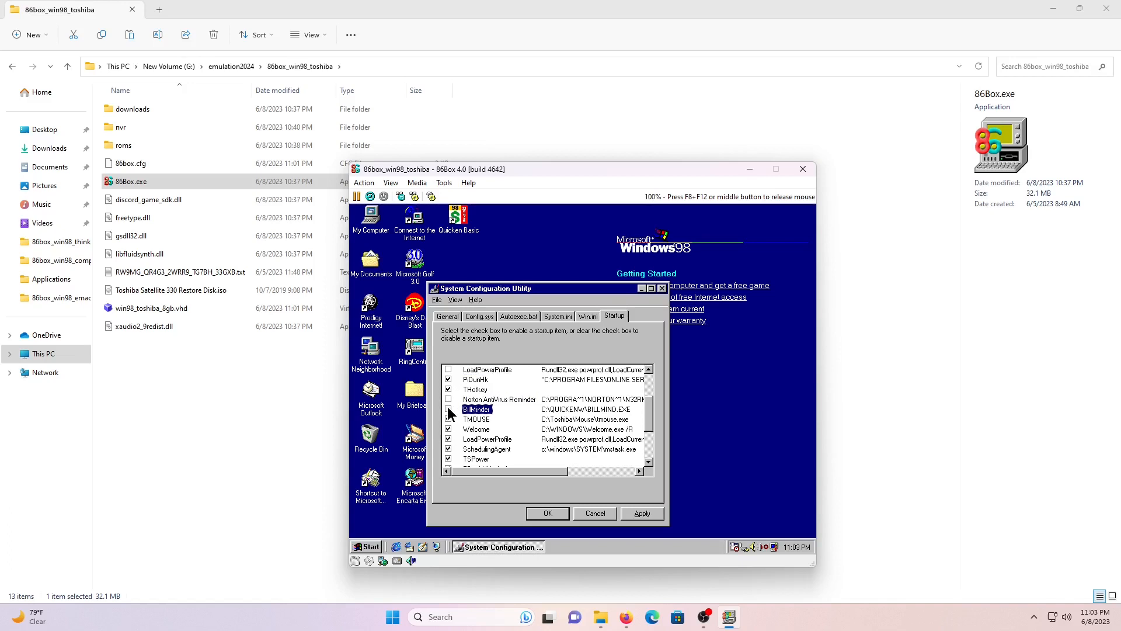
left_click(448, 438)
left_click(448, 449)
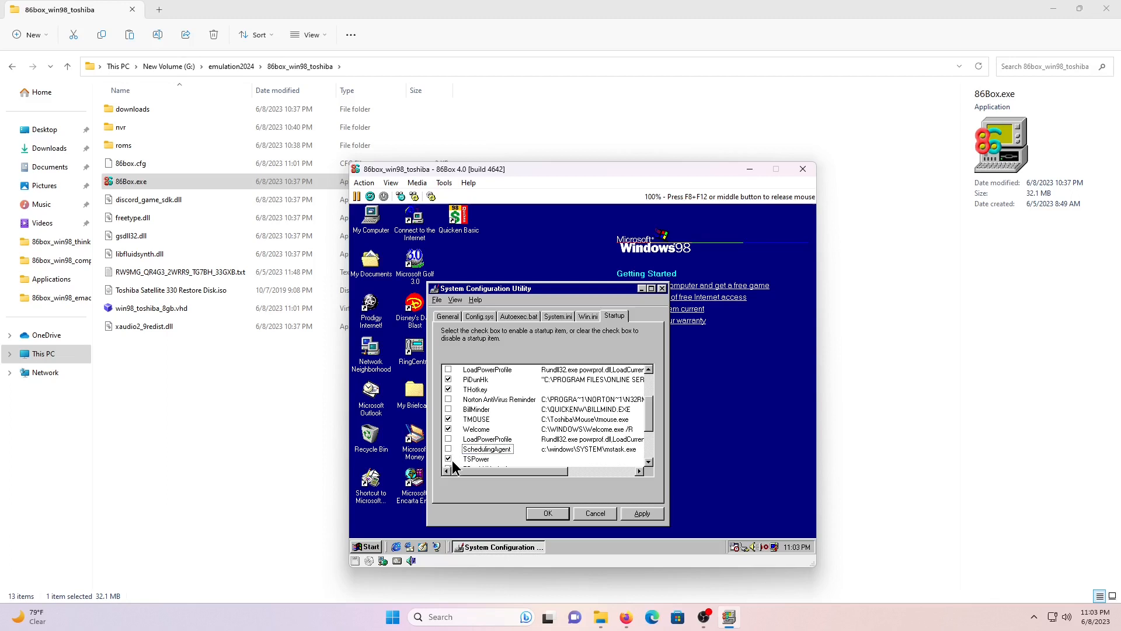
left_click(449, 459)
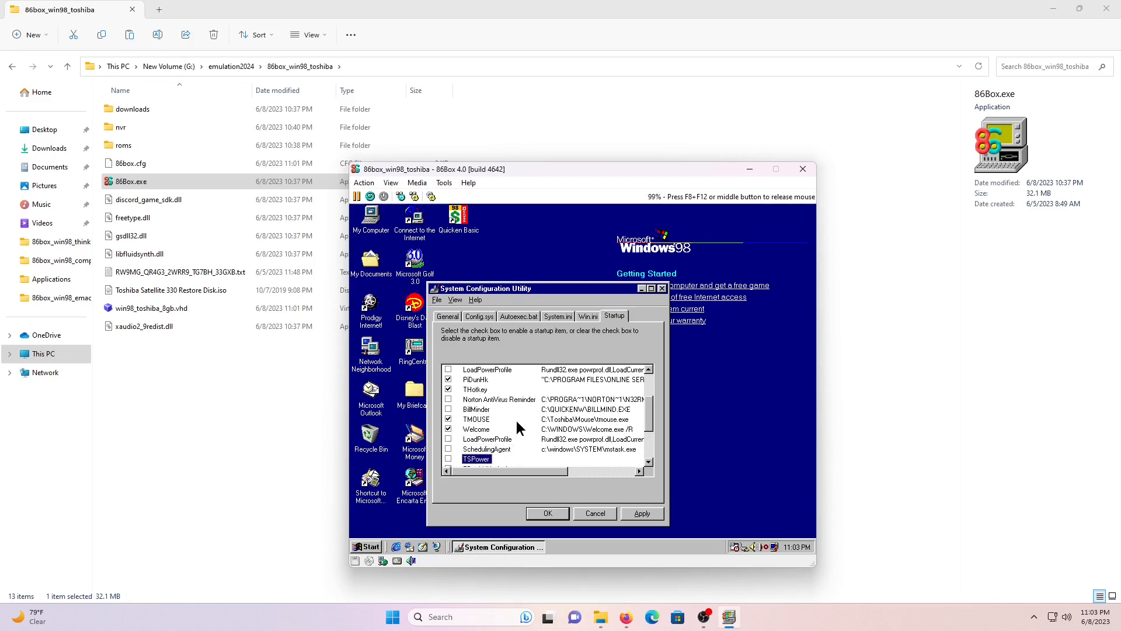
- Also disable TMOUSE, Cardoc, TDockNUndock, TPwrMgr and Passer, then apply the startup changes
left_click(448, 419)
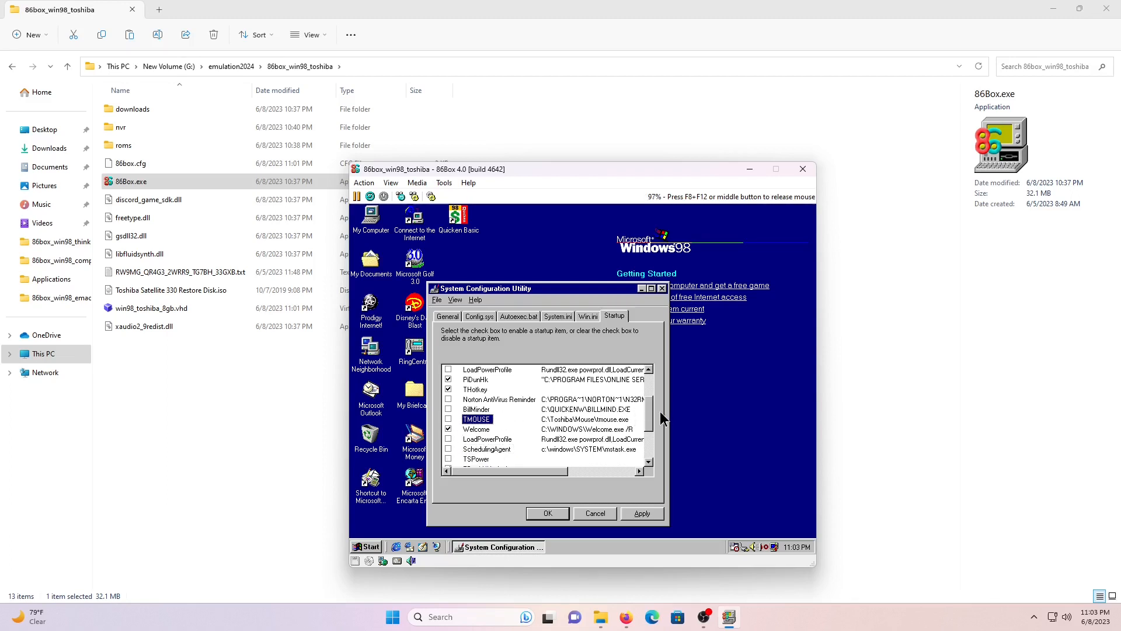
left_click_drag(648, 416, 650, 452)
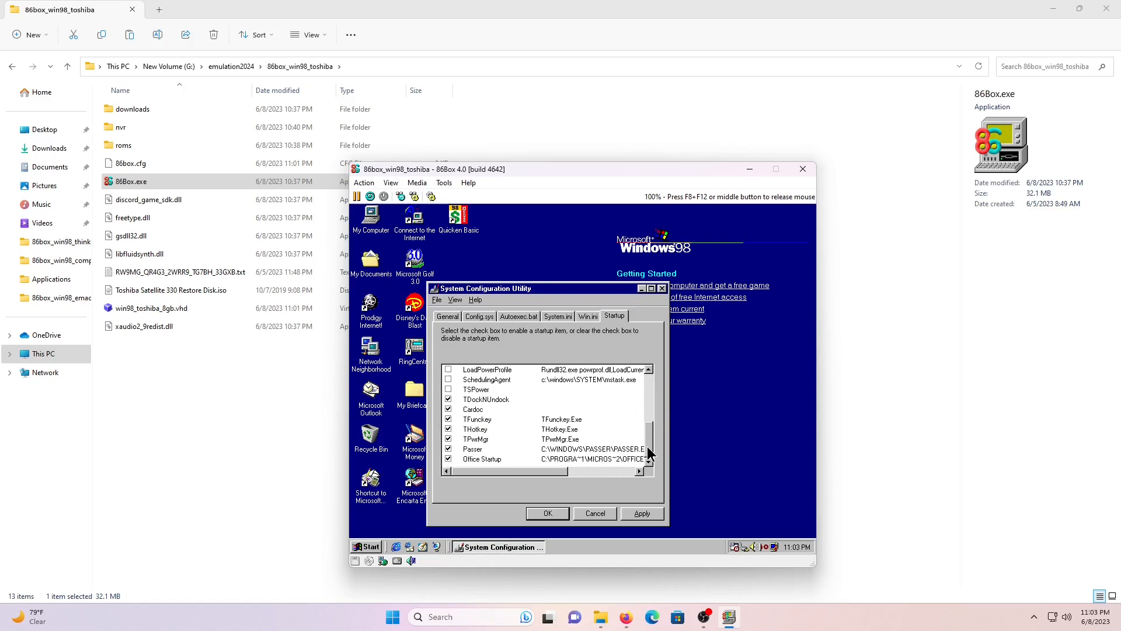
left_click(448, 410)
left_click(448, 399)
left_click(448, 439)
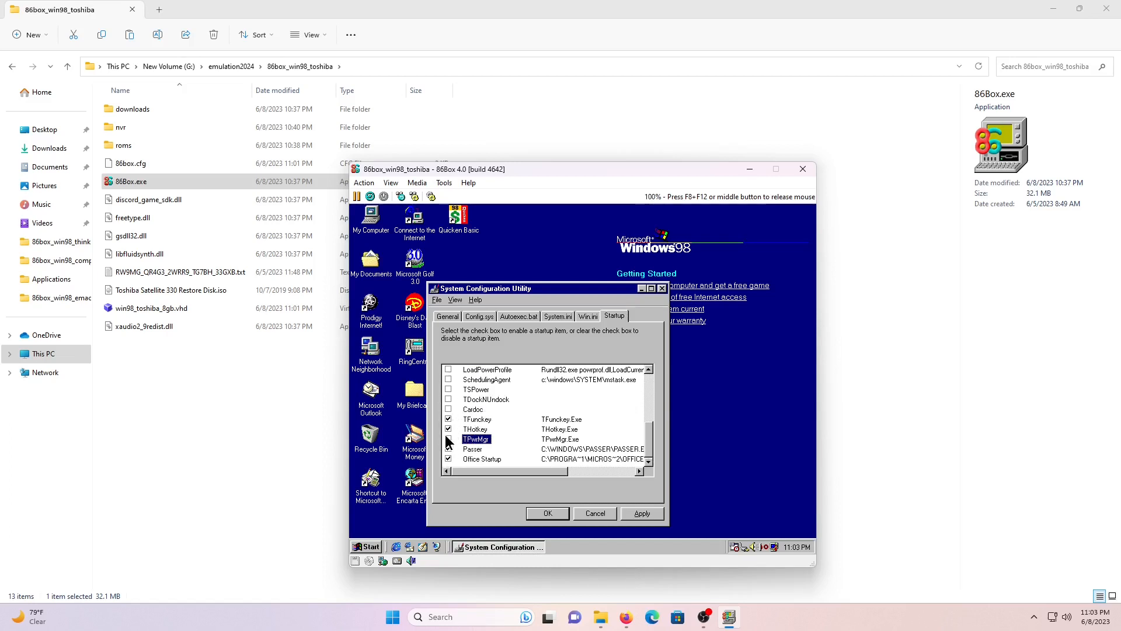
left_click(448, 449)
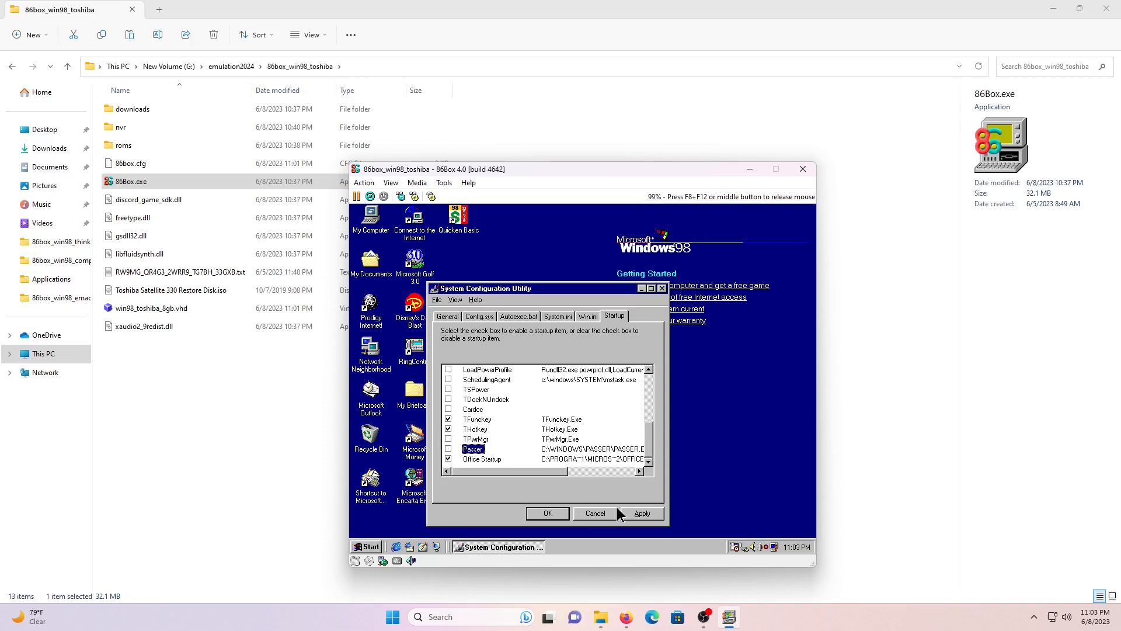
left_click(643, 514)
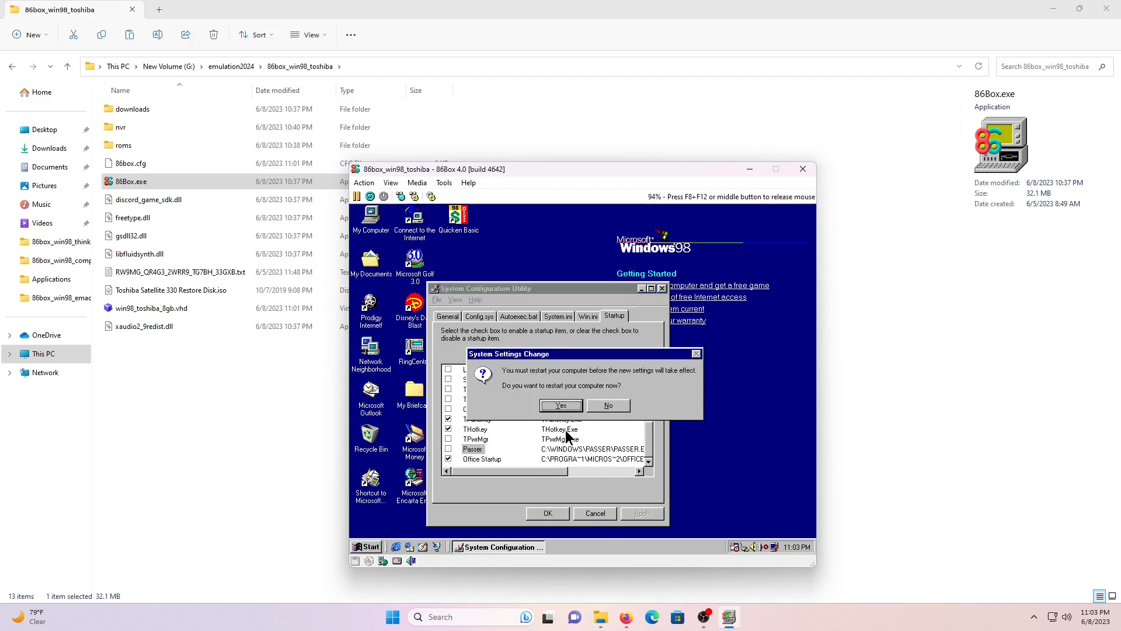
- Close the System Configuration Utility, let Windows restart, and skip the network password prompt
left_click(557, 406)
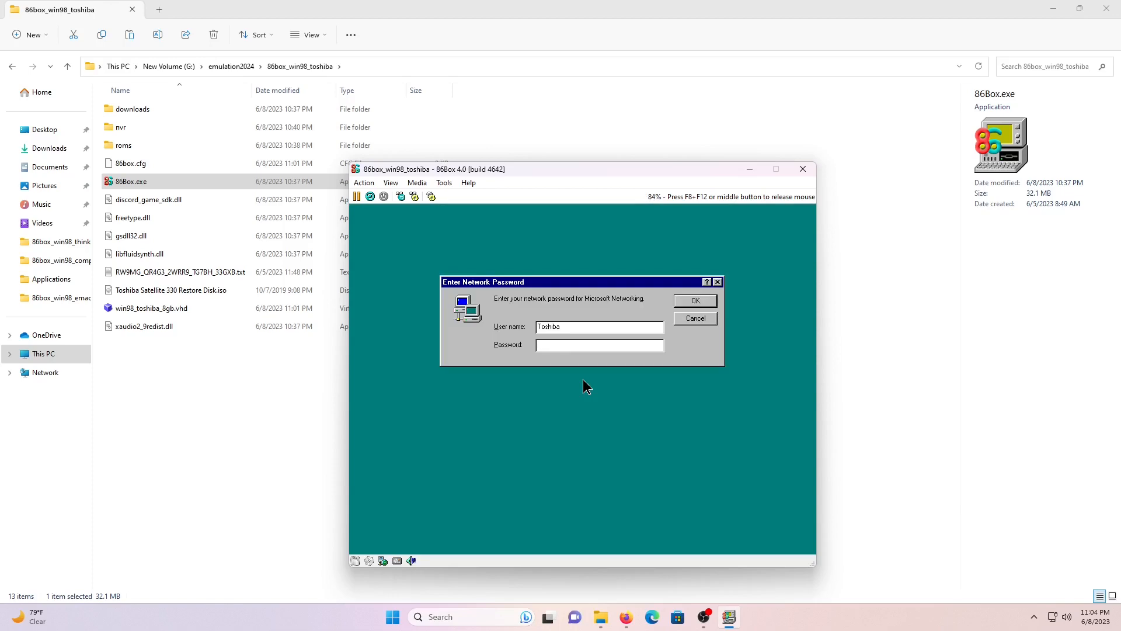
key("Return")
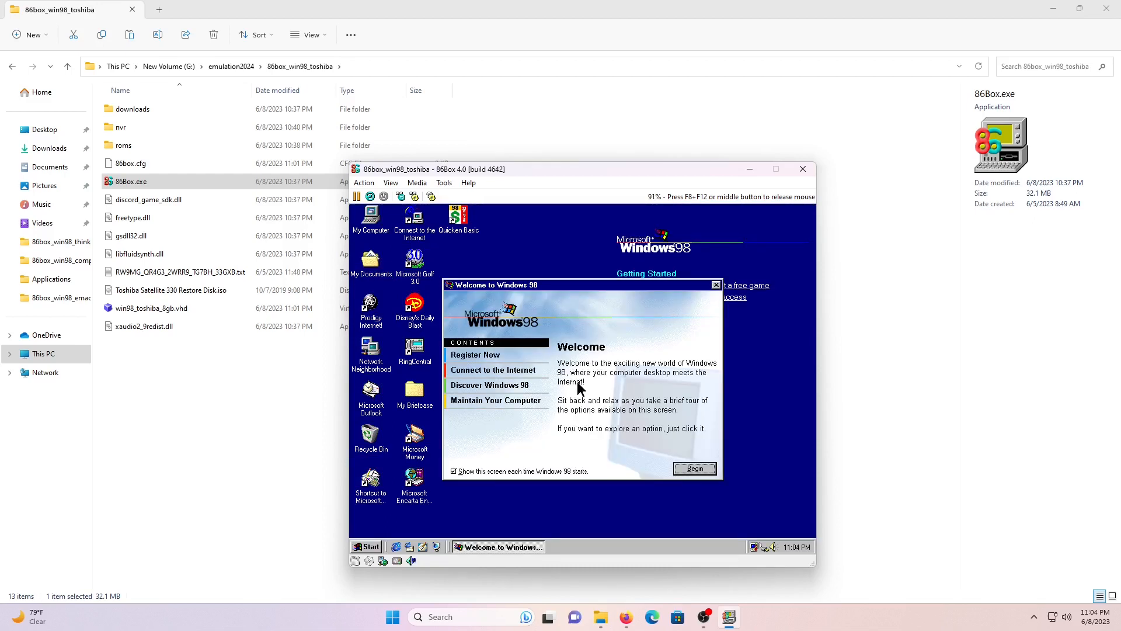
- Close the Welcome screen and open Control Panel via Start > Settings, scrolling its item list
left_click(716, 286)
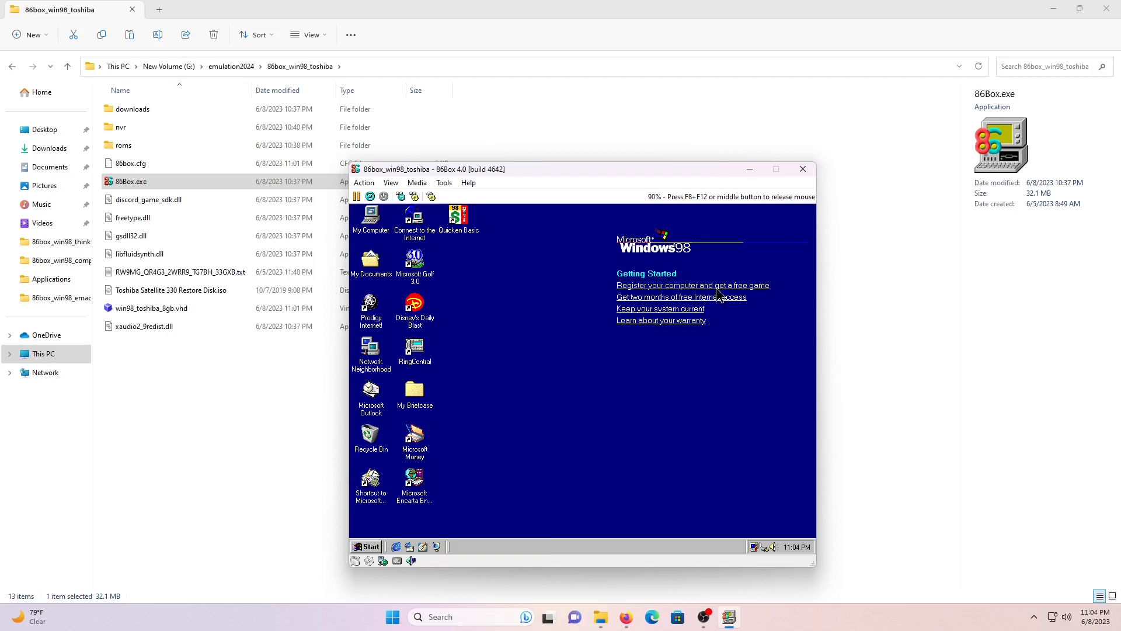
left_click(371, 548)
mouse_move(421, 422)
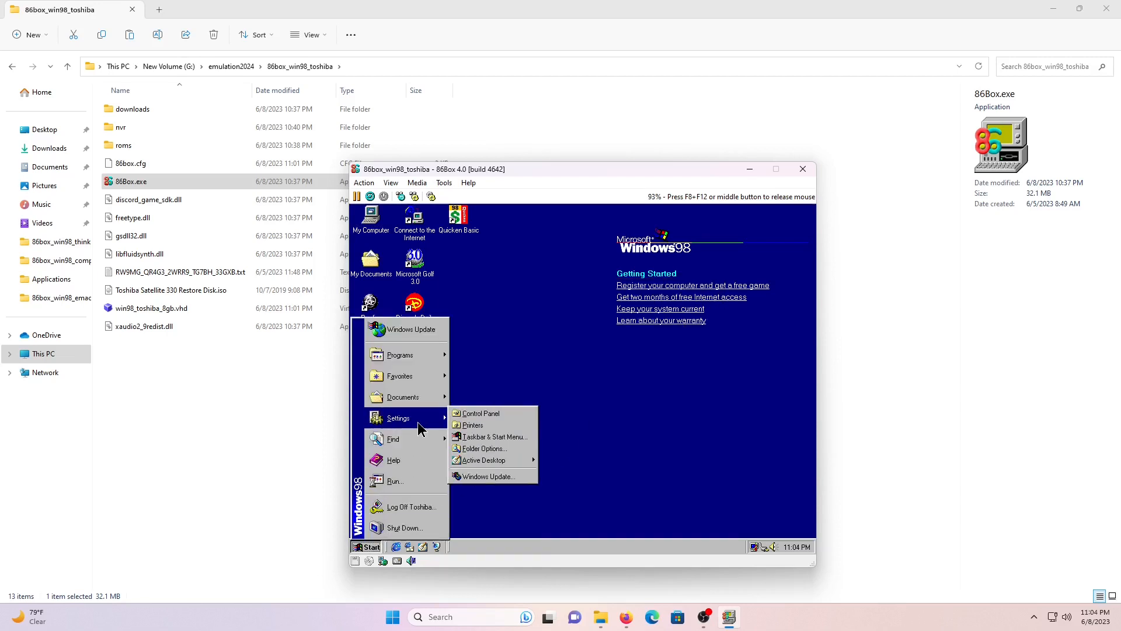
left_click(481, 413)
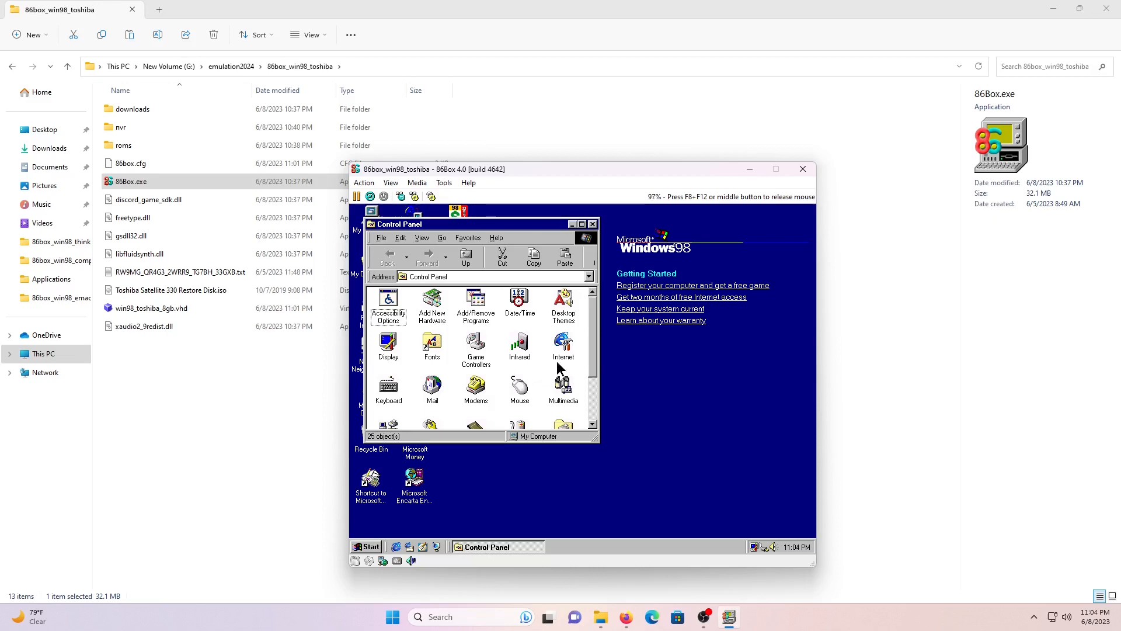
left_click_drag(589, 350, 593, 400)
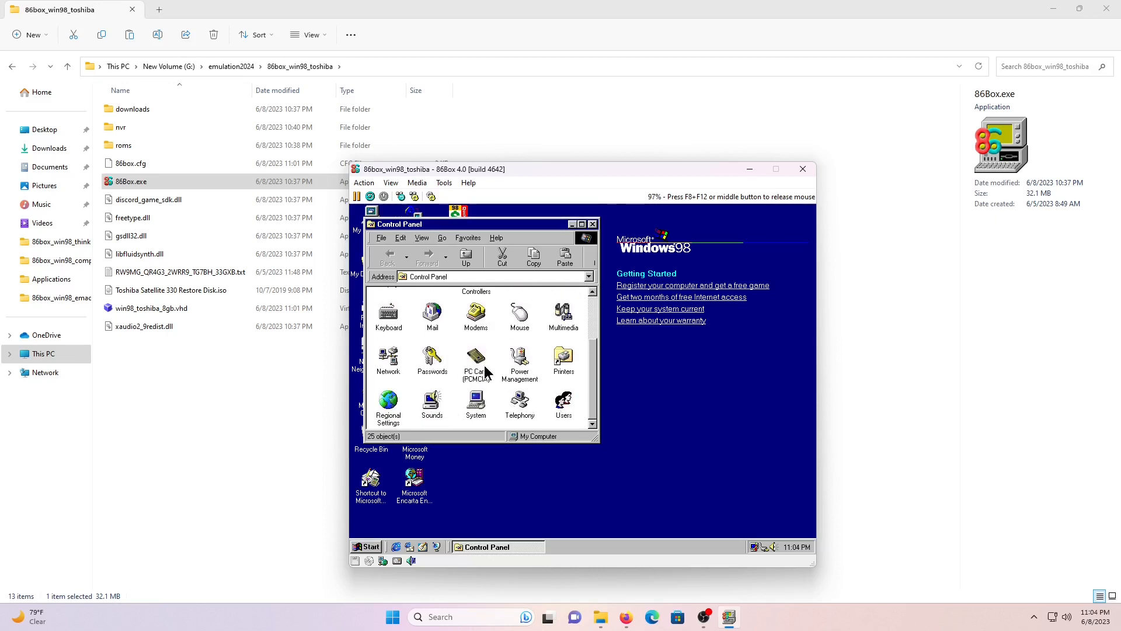
- Add Microsoft's TCP/IP protocol in Network settings and apply the change
double_click(389, 357)
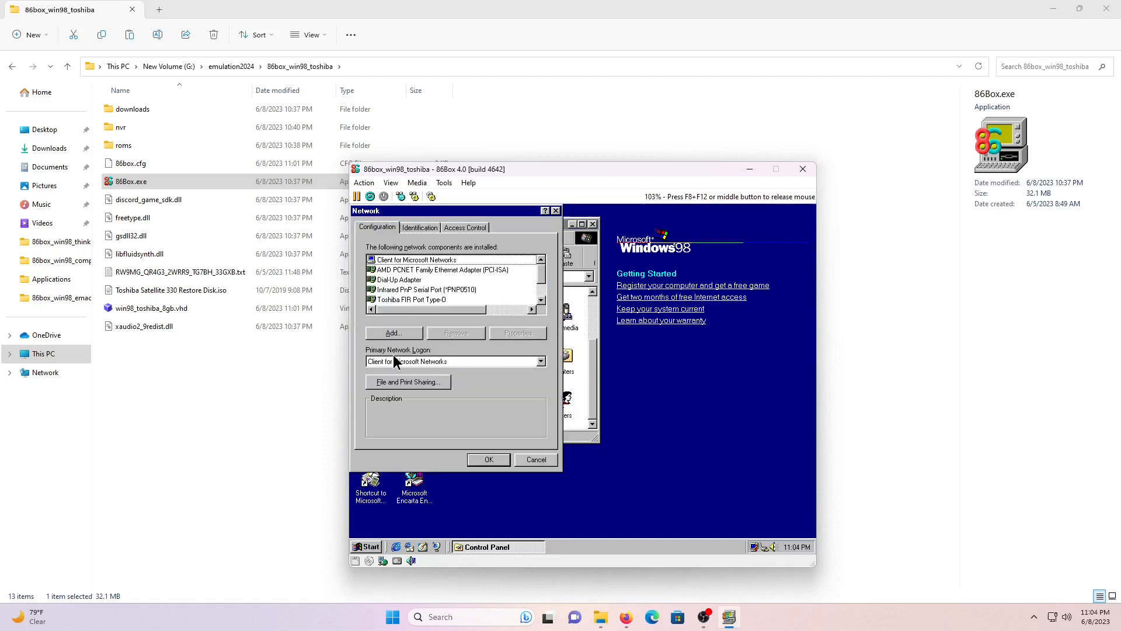
left_click_drag(542, 272, 543, 299)
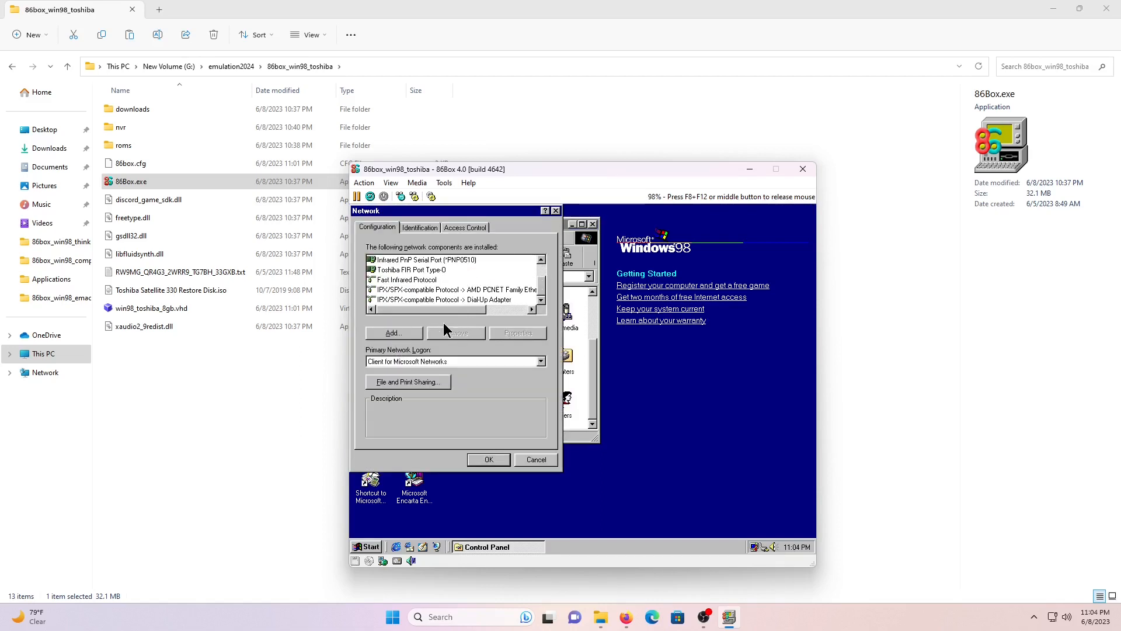
left_click(412, 334)
double_click(392, 288)
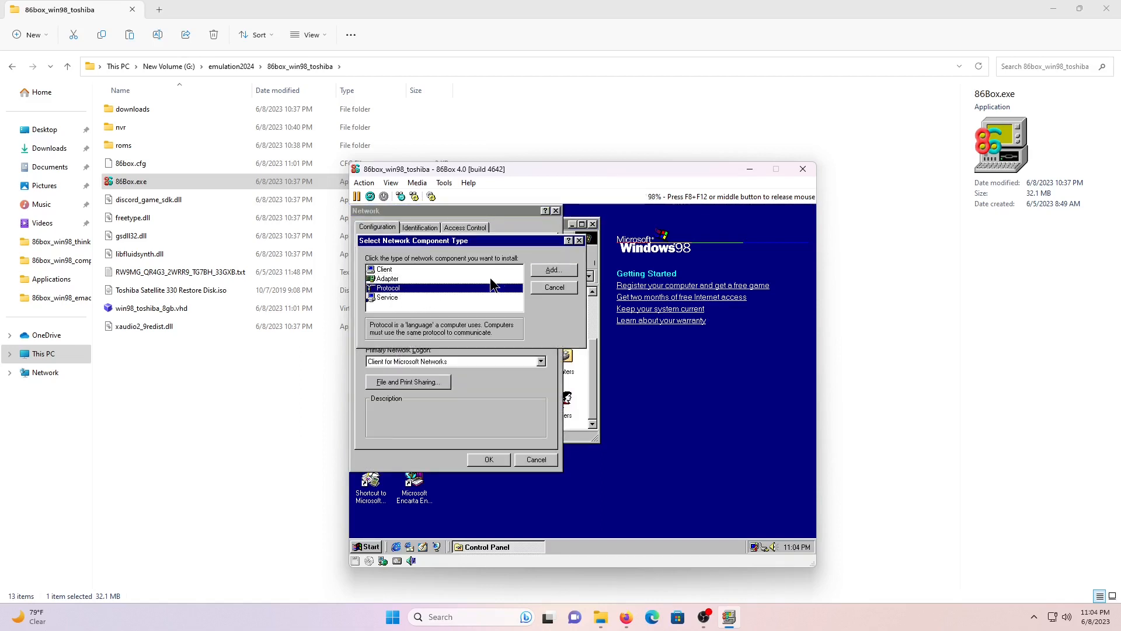
left_click(413, 358)
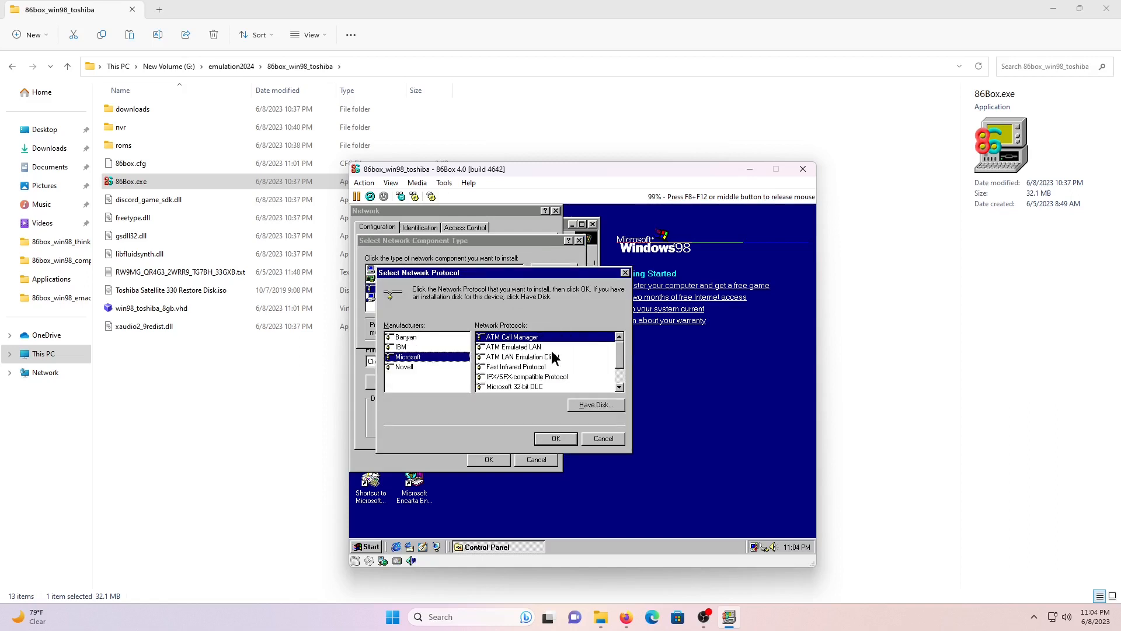
left_click(621, 384)
left_click(502, 386)
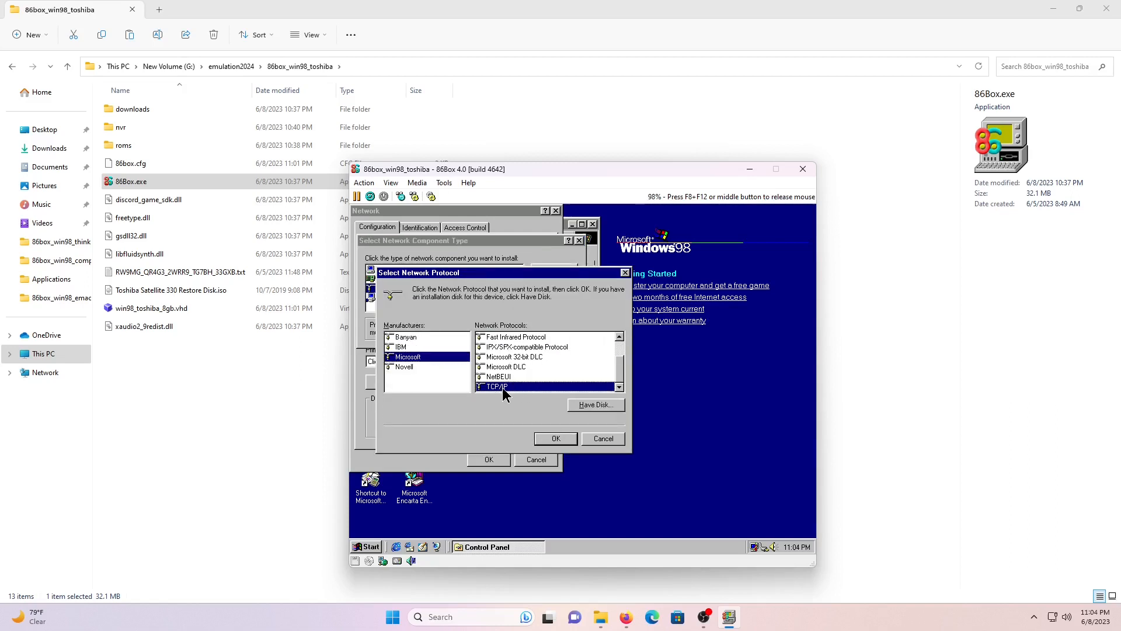
left_click(548, 439)
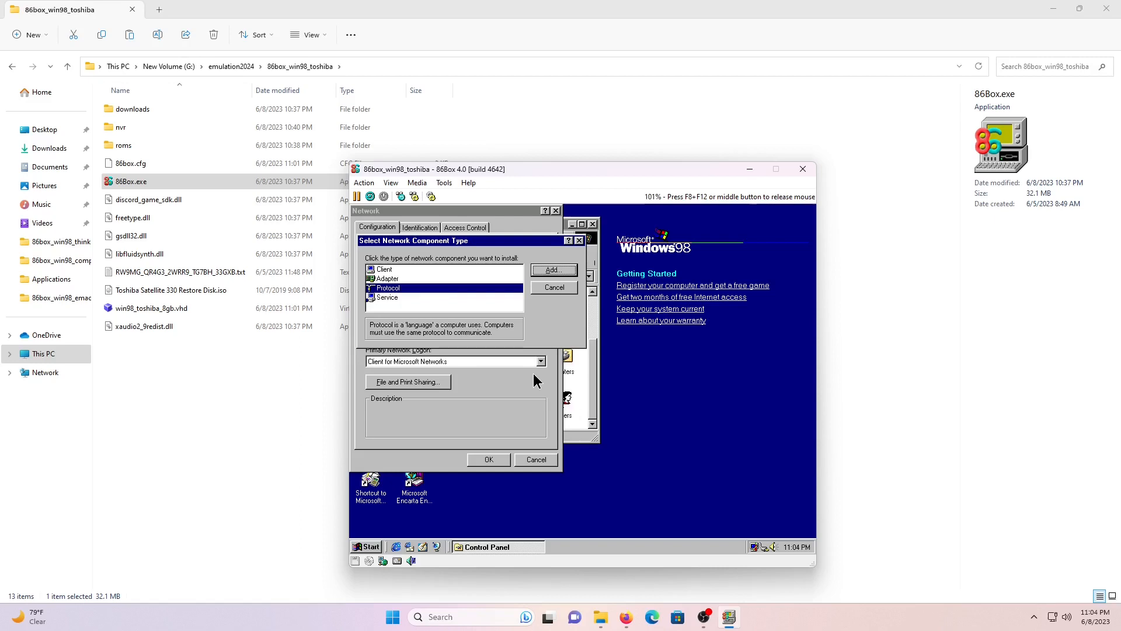
key("Escape")
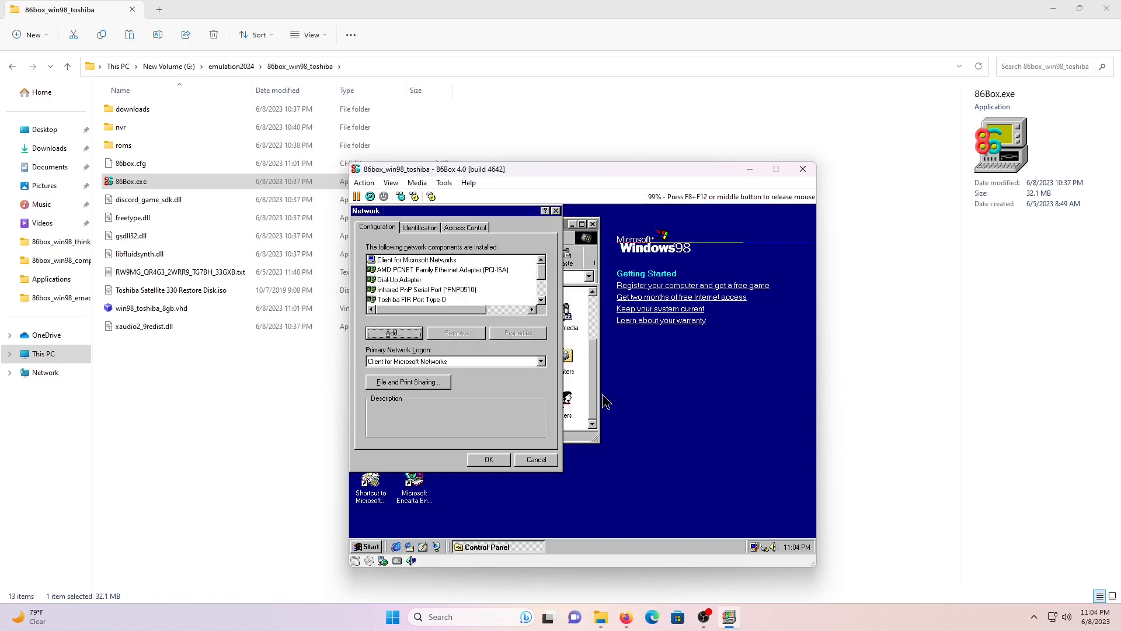
left_click_drag(541, 271, 544, 293)
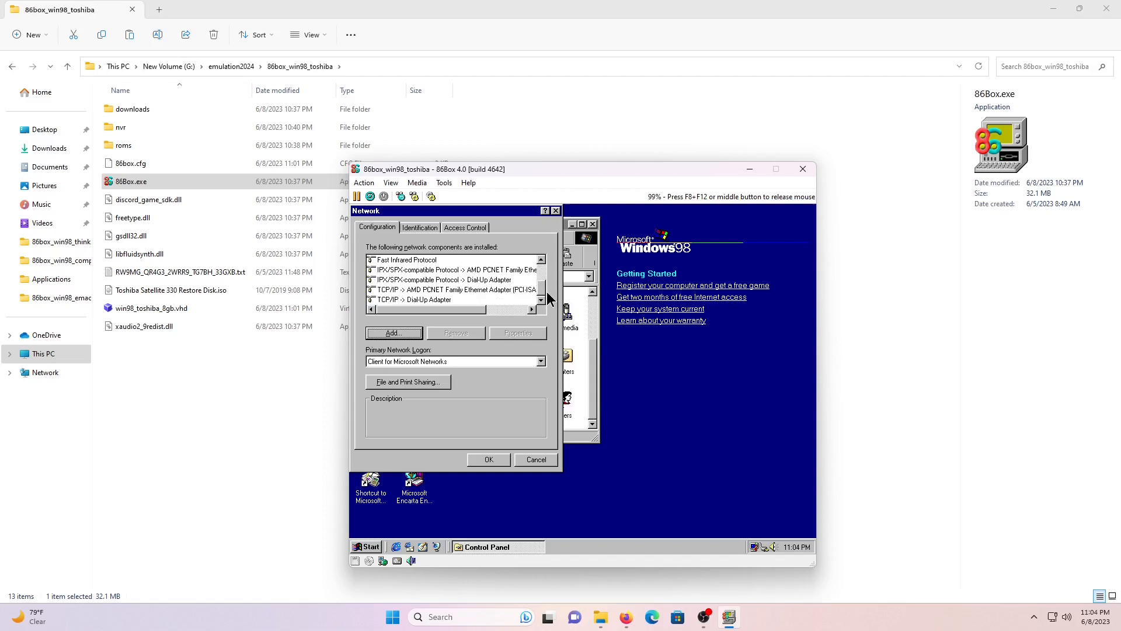
left_click(489, 461)
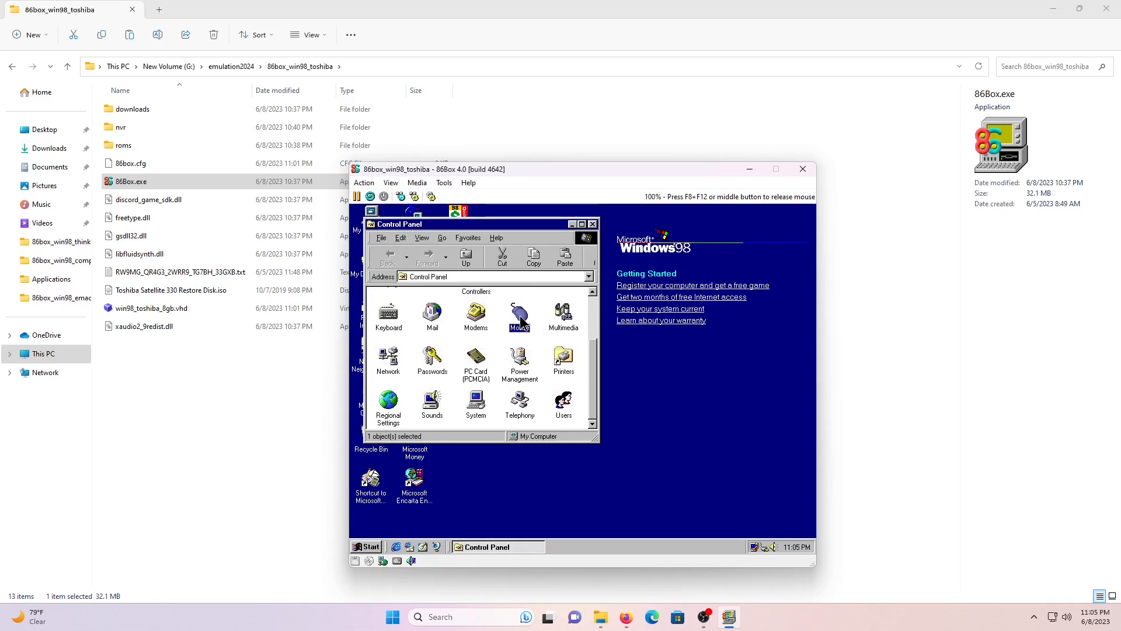
- Change the mouse pointers to the Windows Standard scheme in Mouse settings
double_click(521, 319)
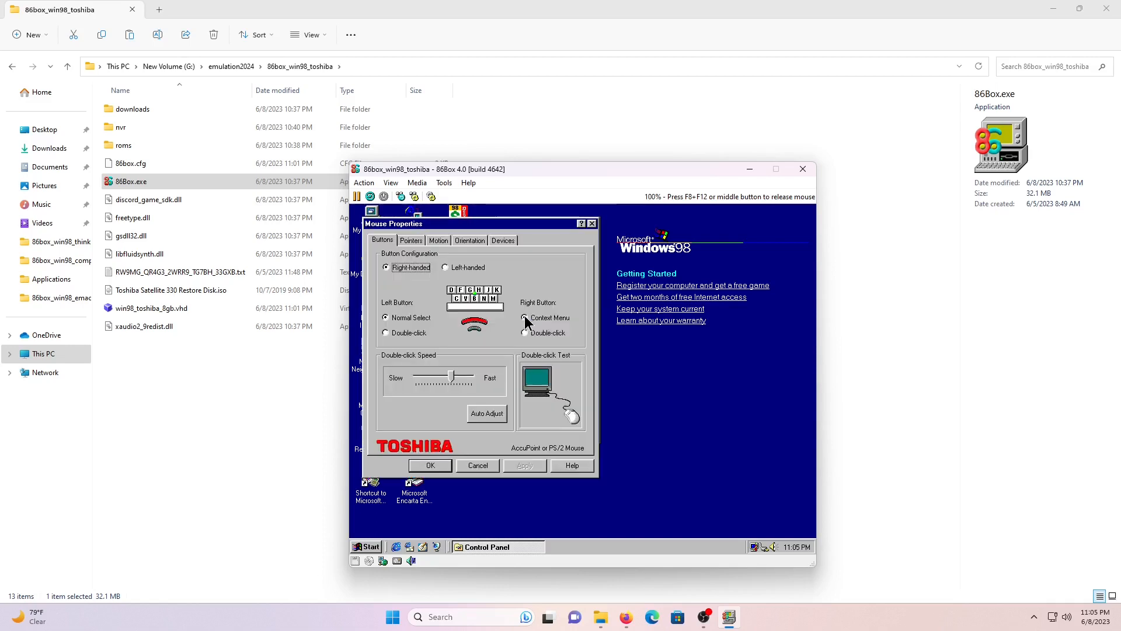
left_click(411, 240)
left_click(490, 276)
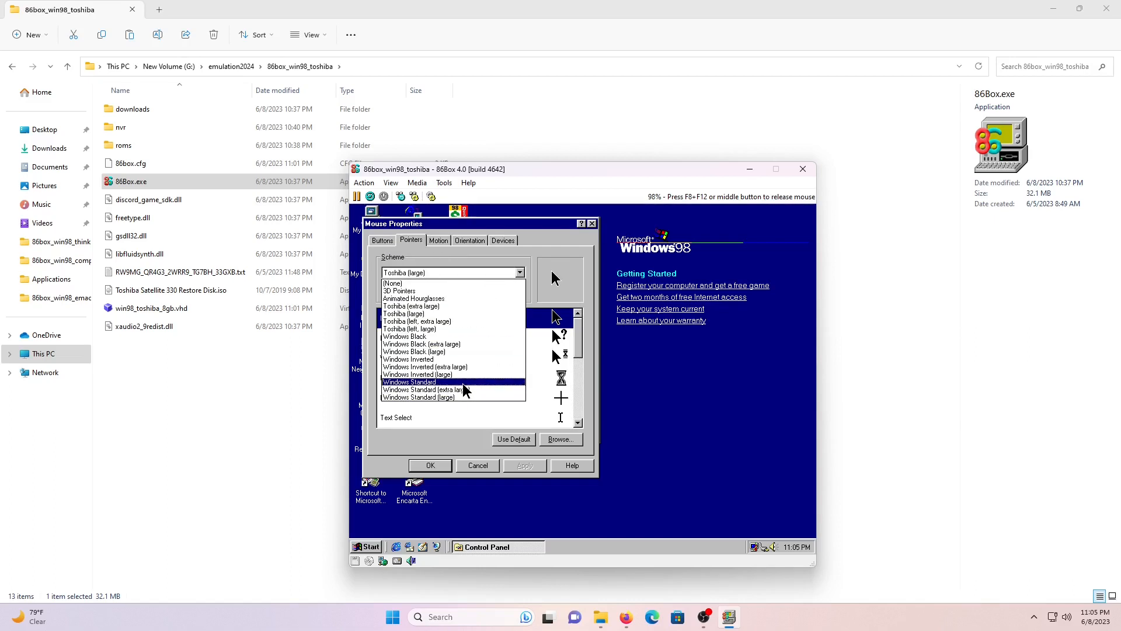
left_click(475, 382)
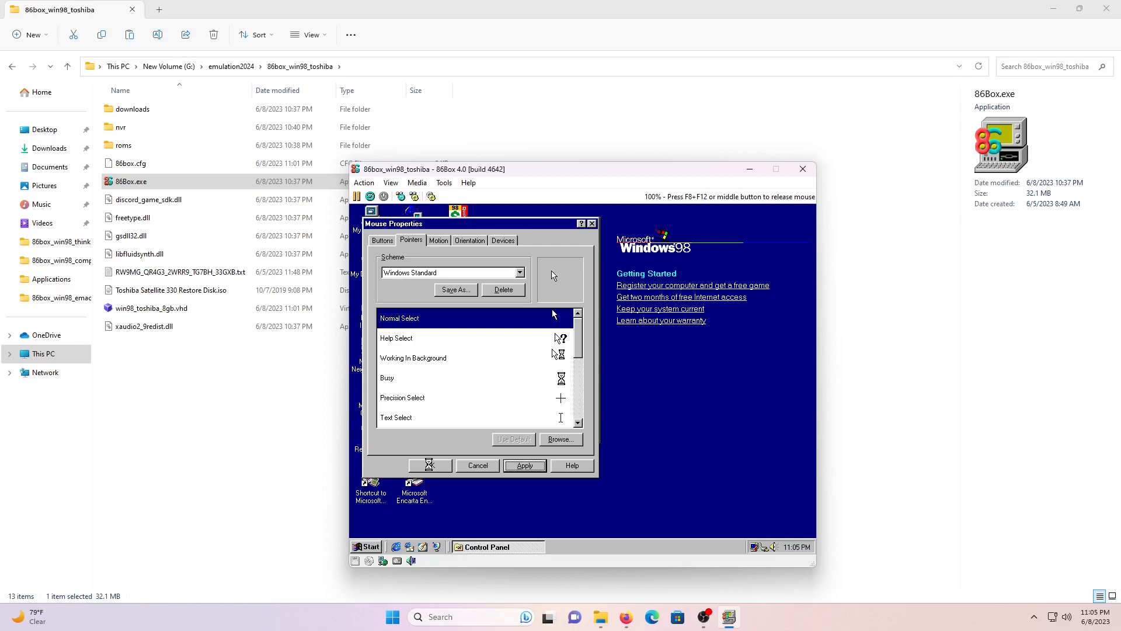
left_click(429, 465)
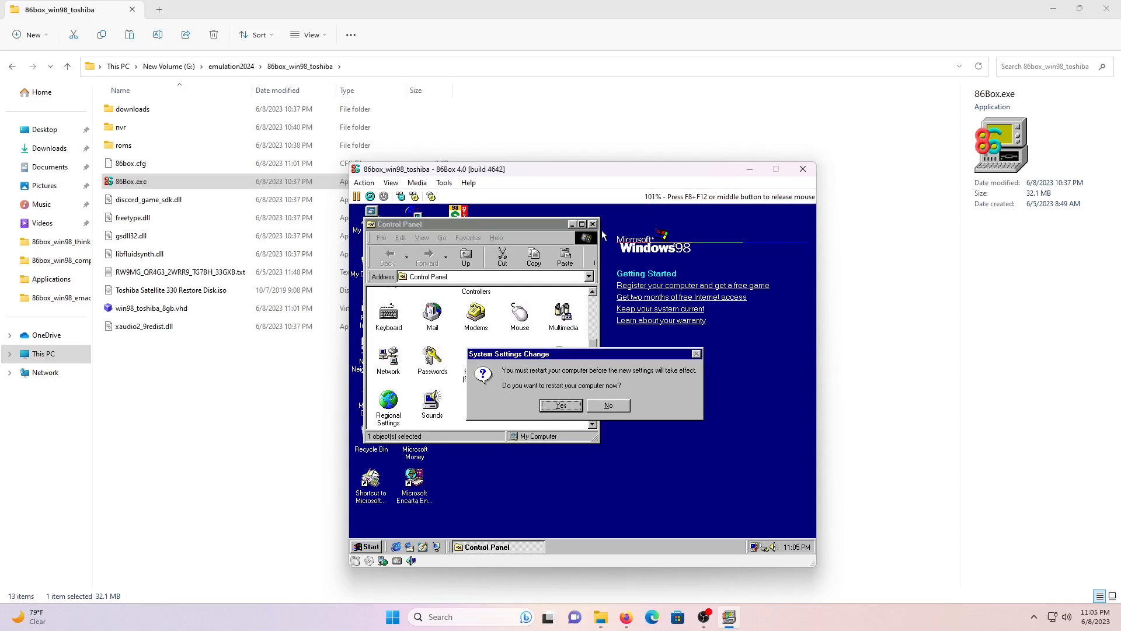
- Close Control Panel, restart Windows 98, and skip the network password prompt
left_click(569, 405)
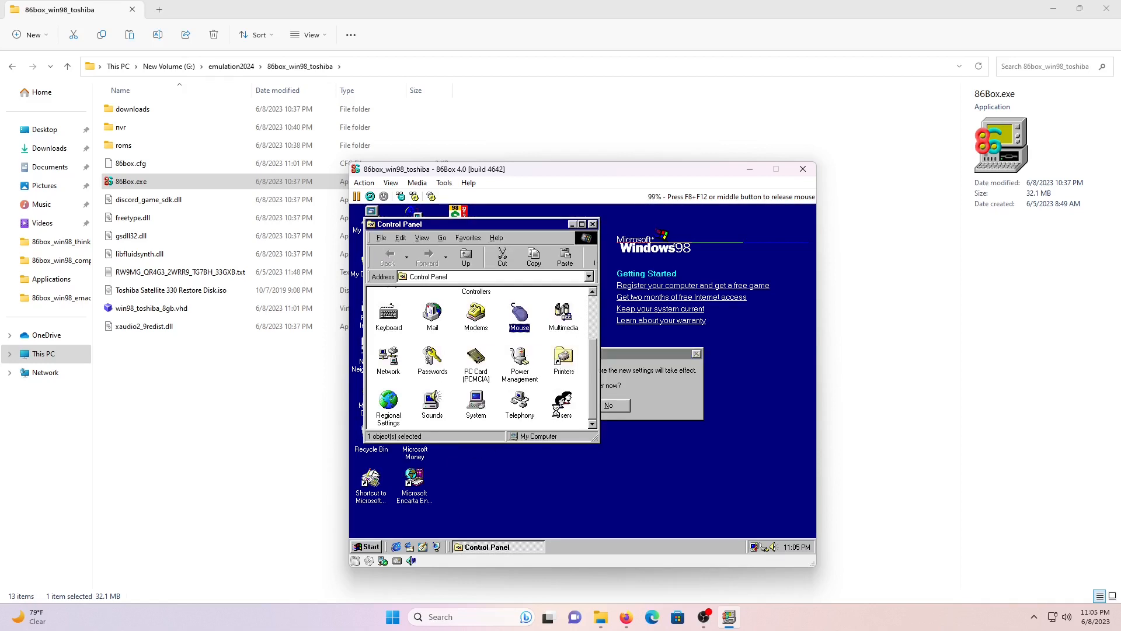
left_click(593, 223)
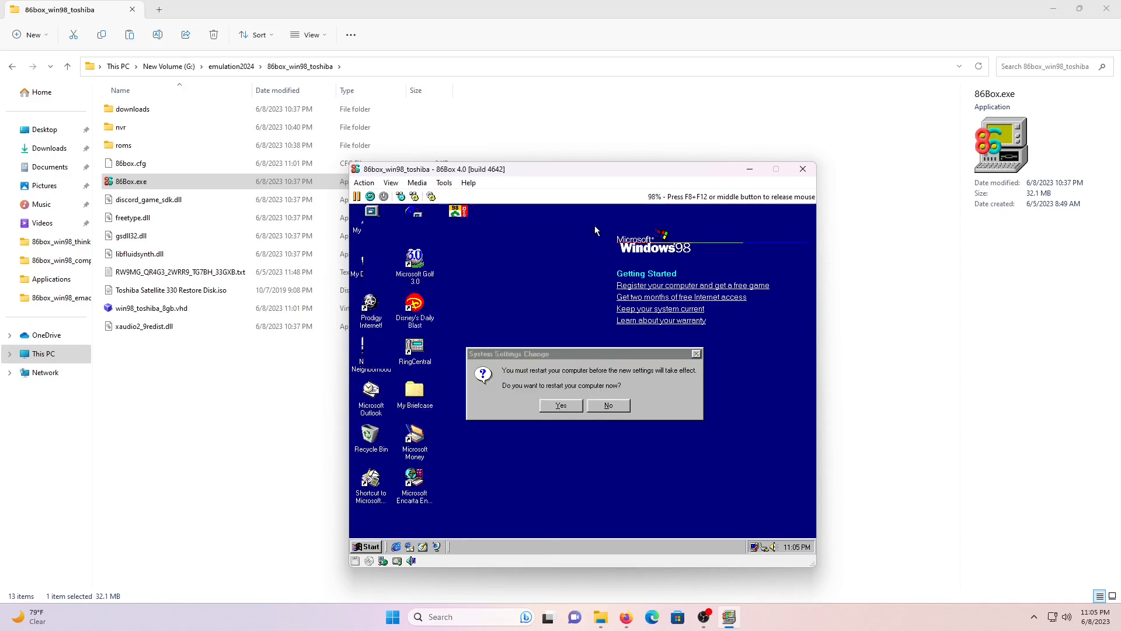
left_click(553, 407)
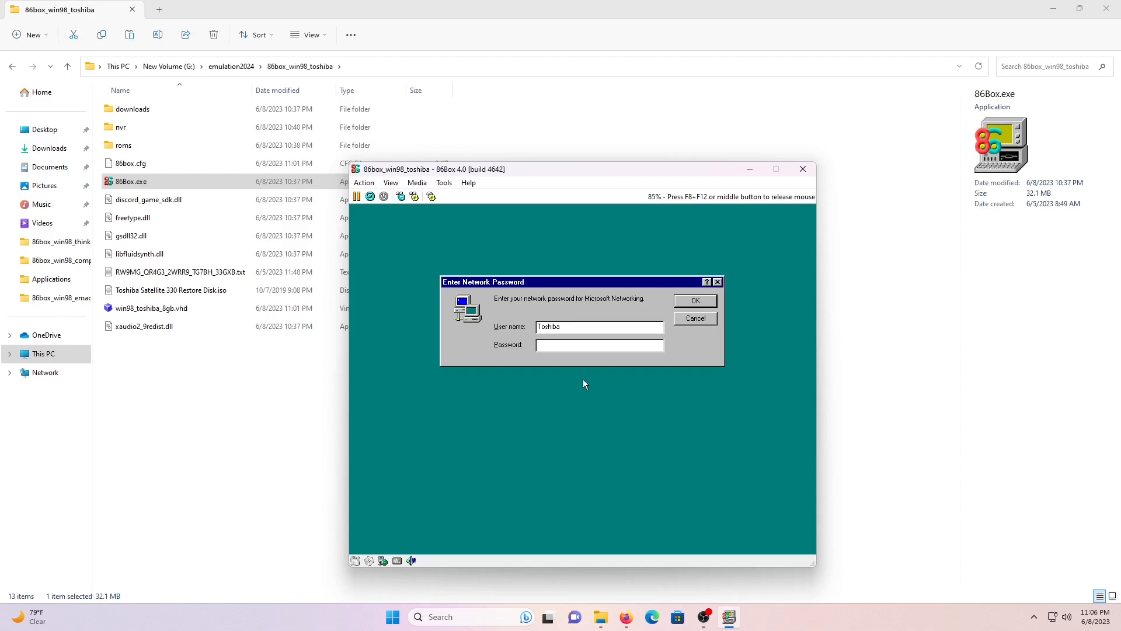
key("Return")
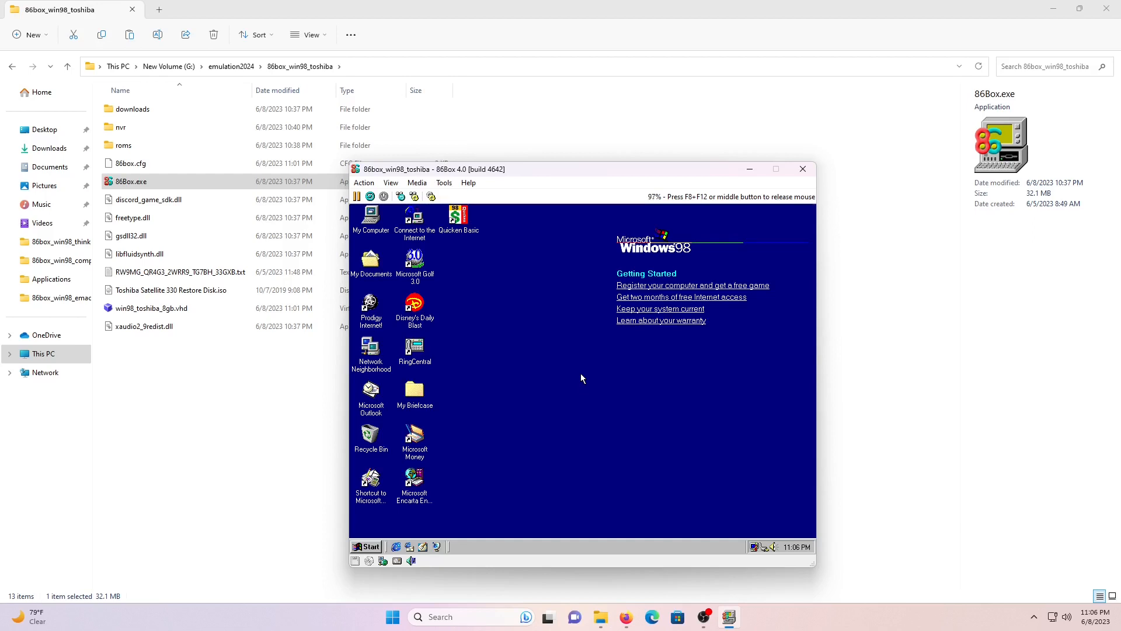
- Release the mouse from 86Box and stop the OBS screen recording
middle_click(580, 363)
left_click(705, 617)
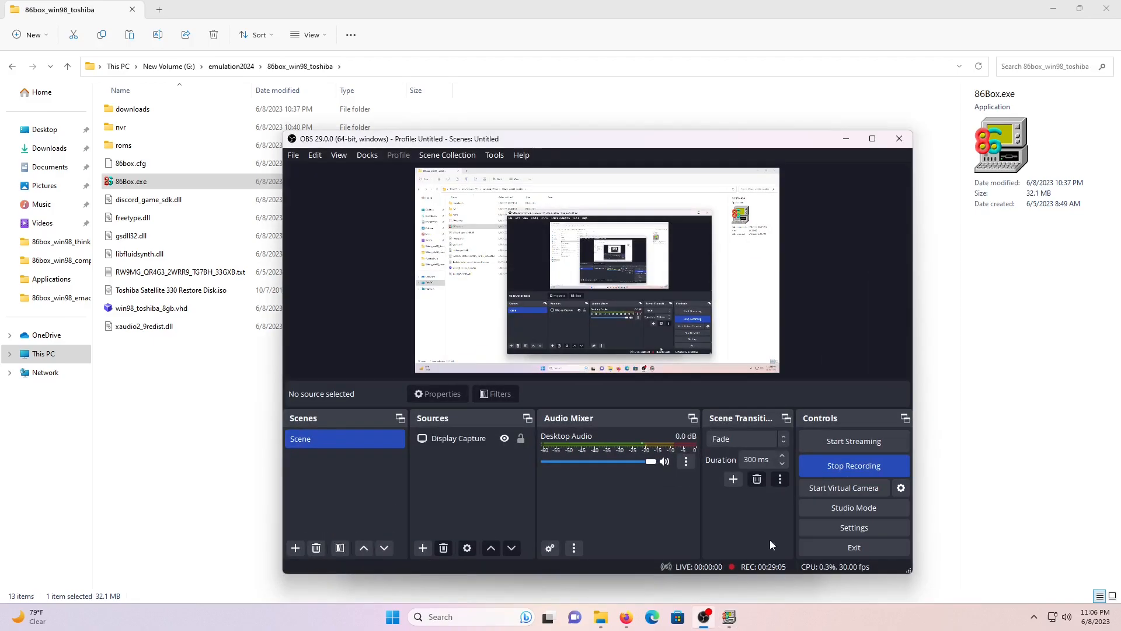
left_click(840, 465)
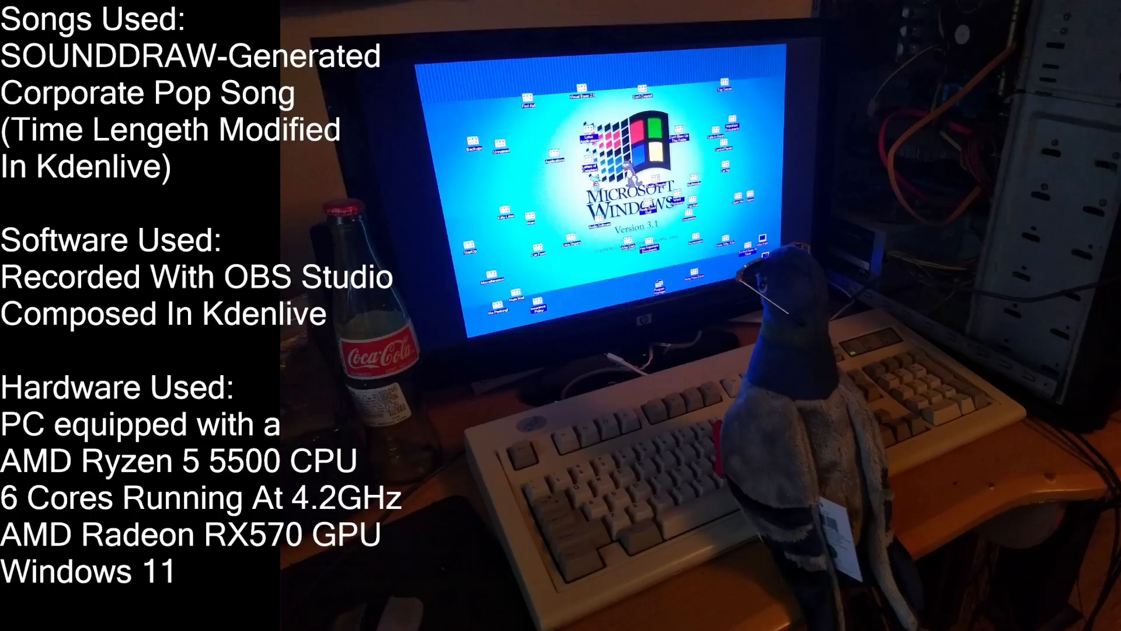